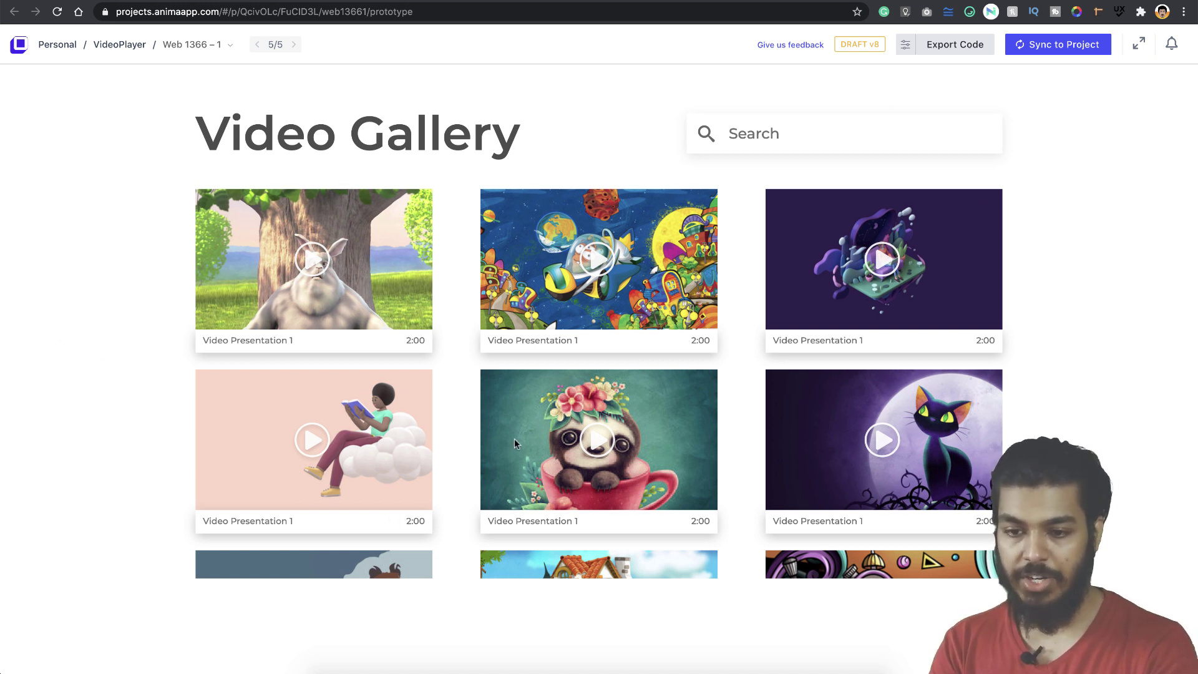
Open and play the first video in the Video Gallery prototype and switch to Adobe XD.
click(300, 268)
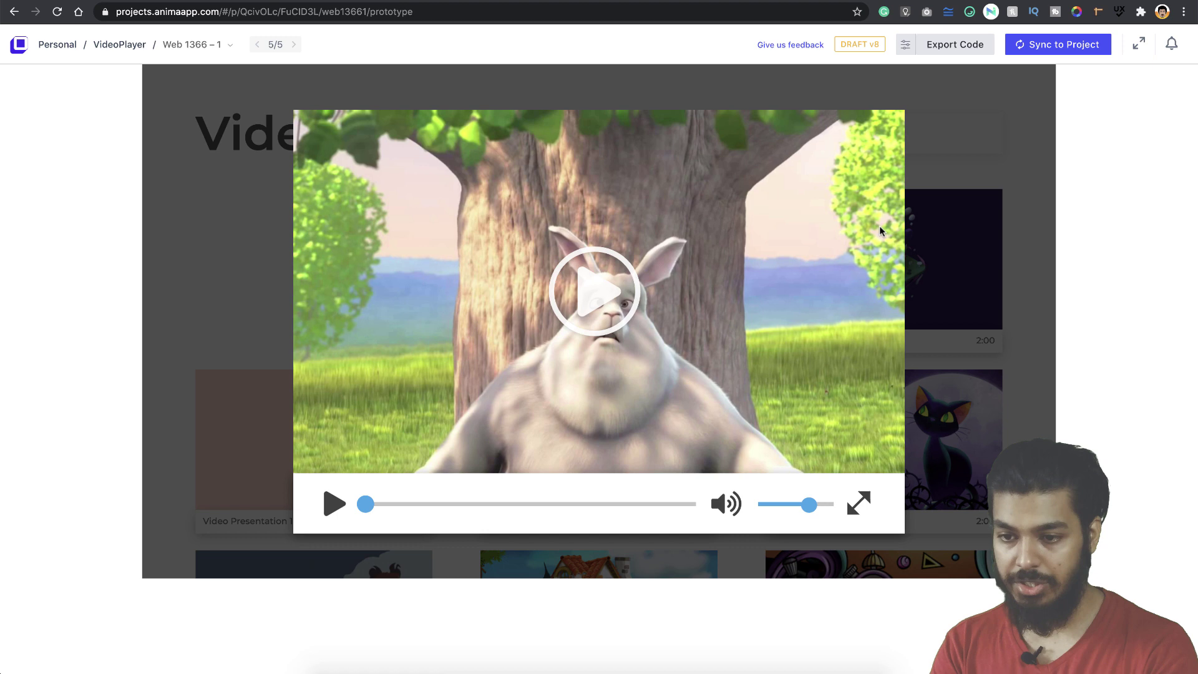
click(596, 297)
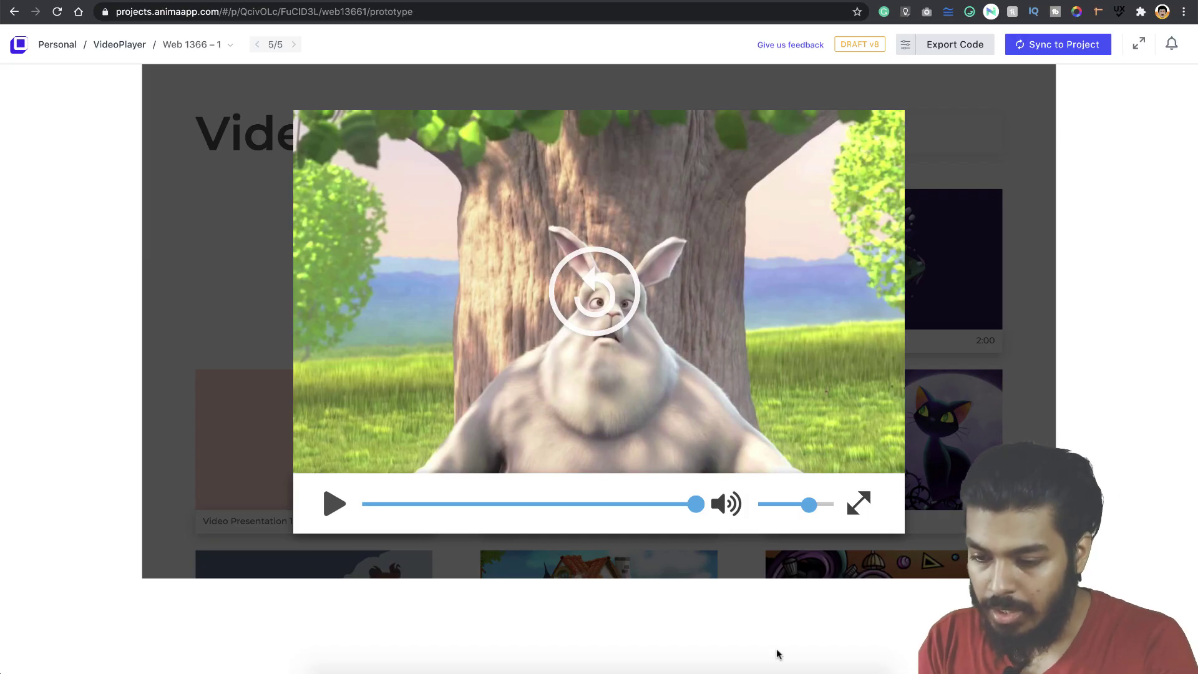
click(735, 661)
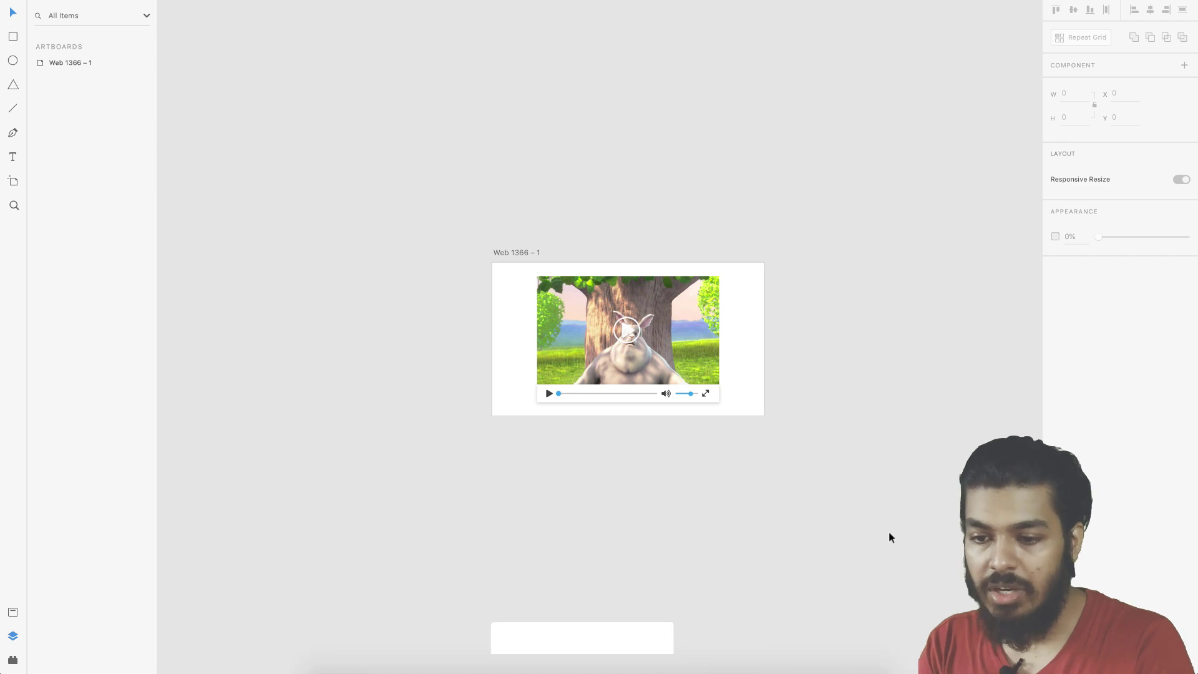
Examine the MainControl and Controls groups inside the VideoPlayer group on the Web 1366 – 1 artboard.
scroll(888, 533, down, 1)
scroll(888, 533, right, 1)
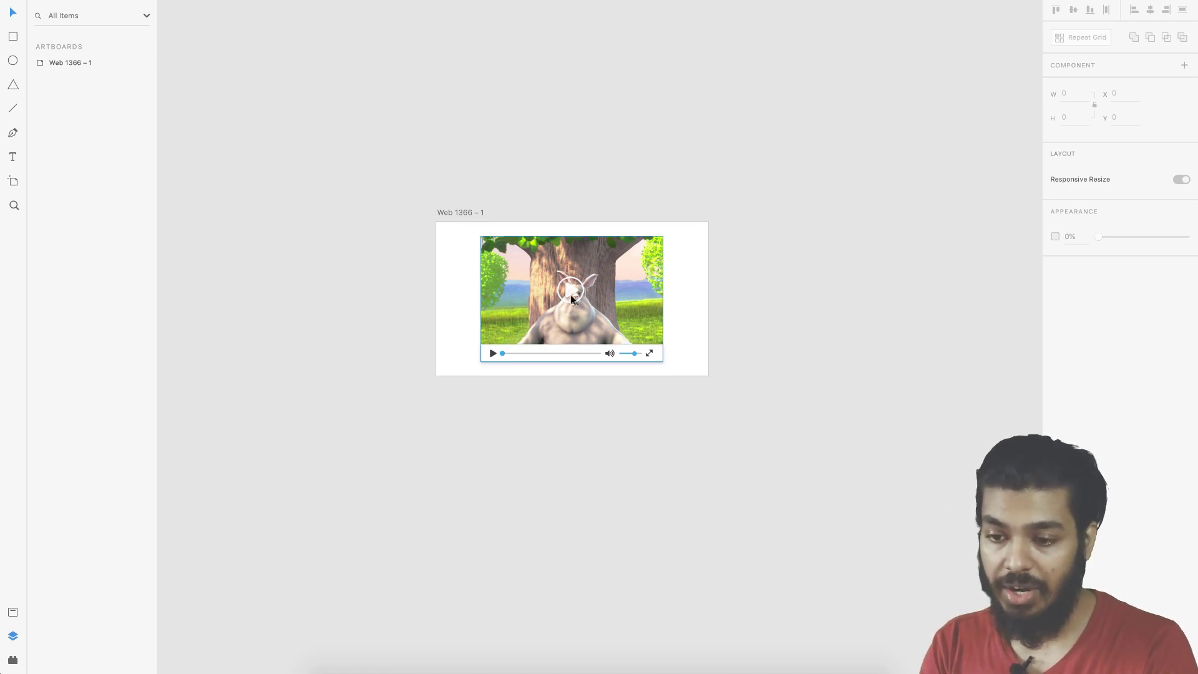
scroll(472, 270, up, 2)
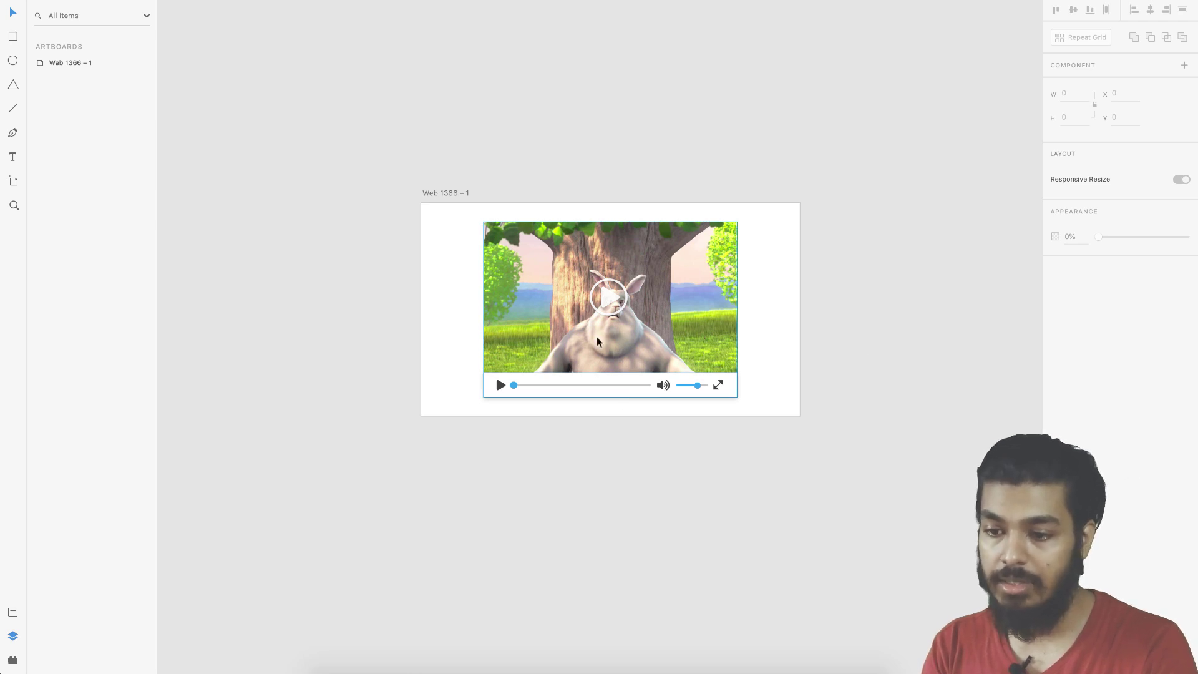
scroll(597, 341, up, 3)
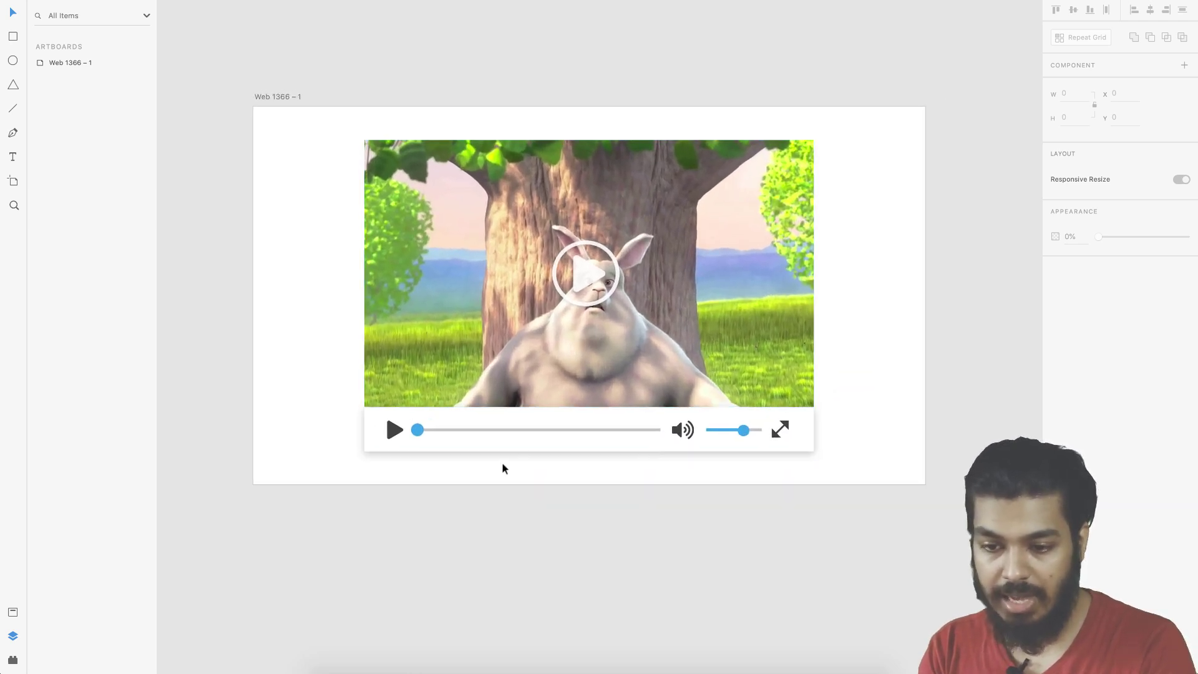
click(497, 445)
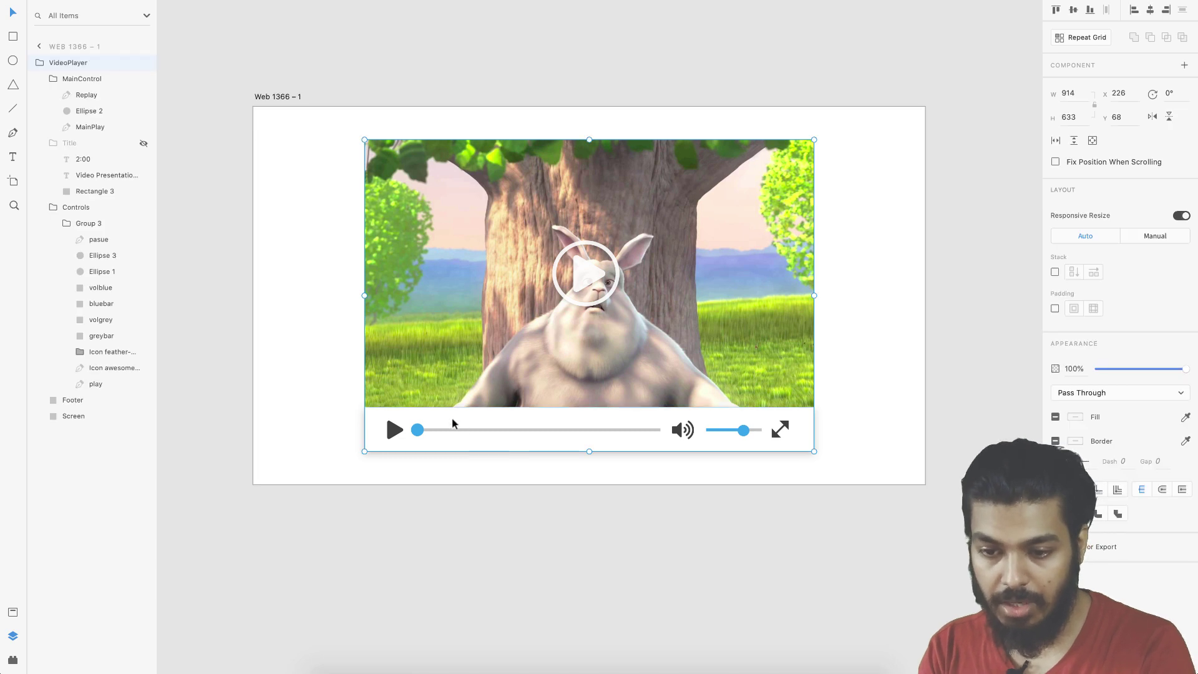
click(82, 83)
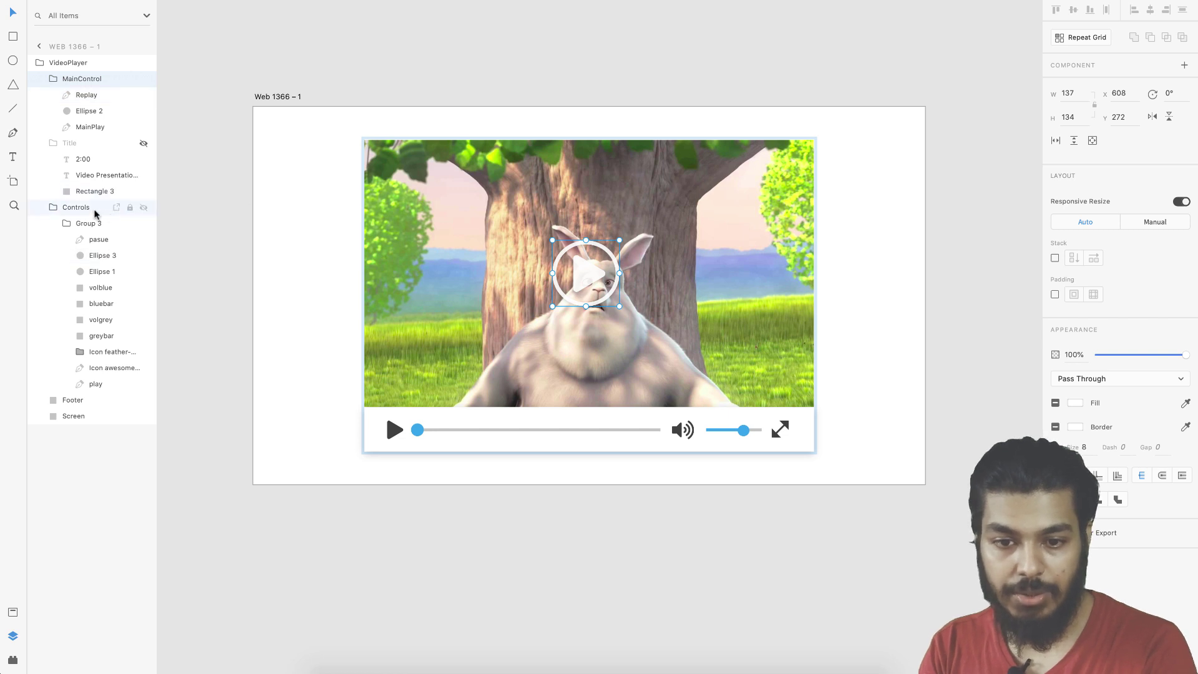
click(70, 206)
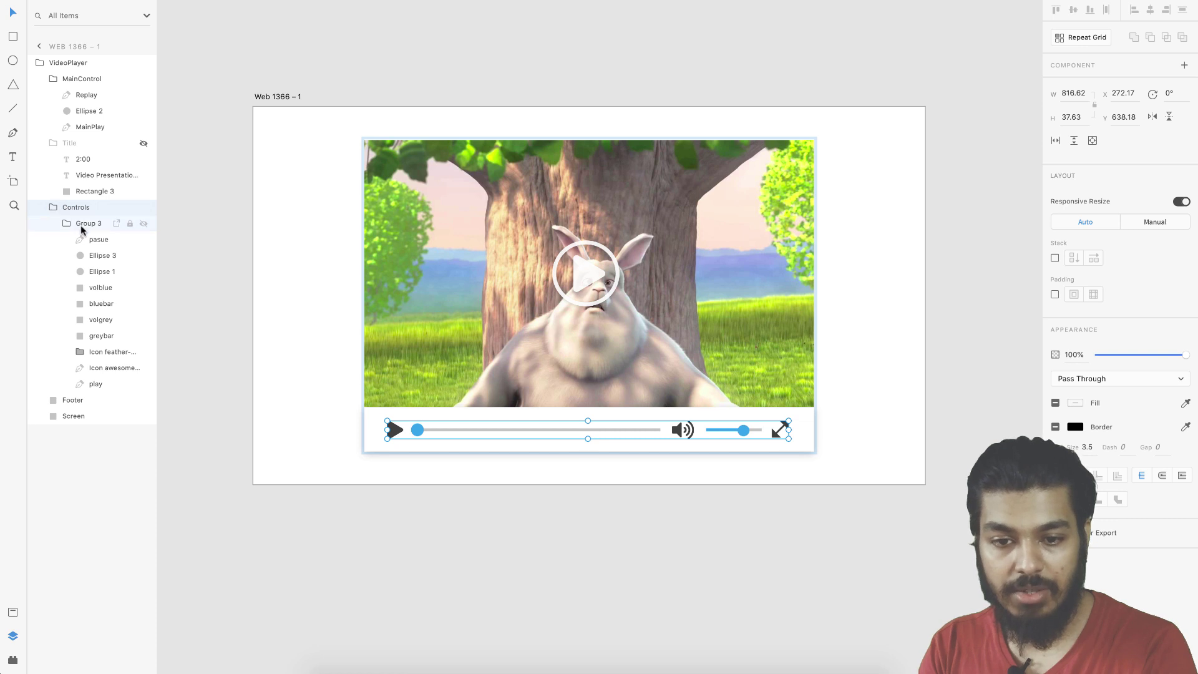
Show and hide the Title group, and inspect the Replay, play and pause layers of the video player.
click(91, 145)
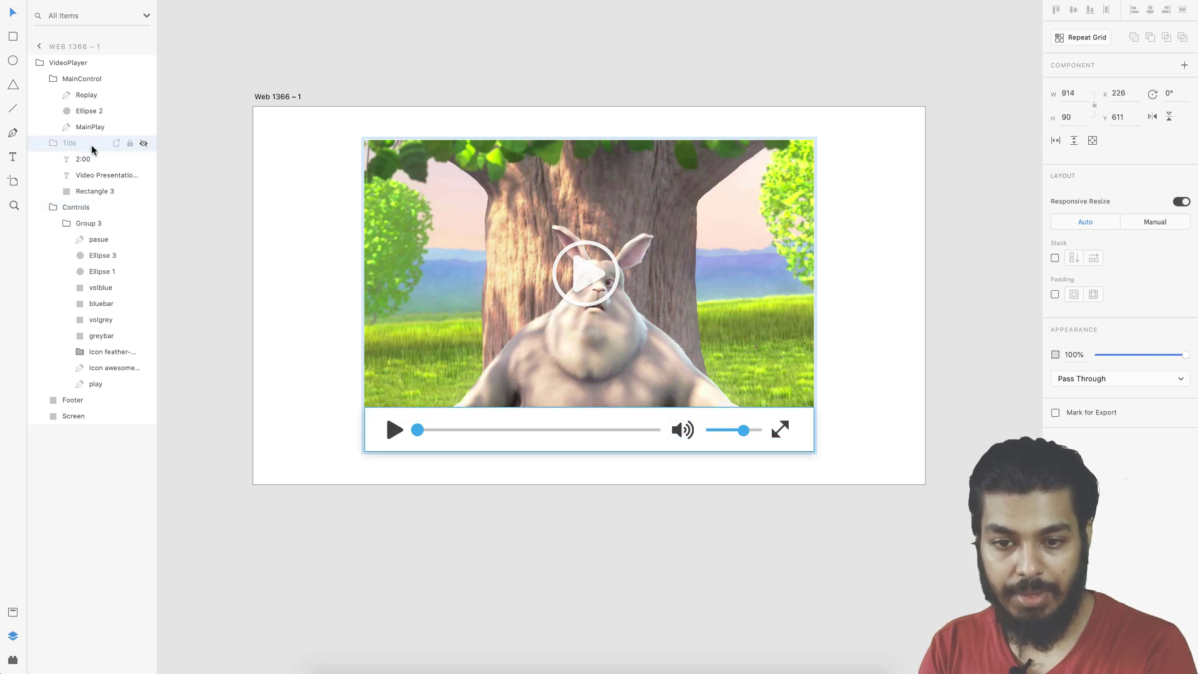
click(143, 144)
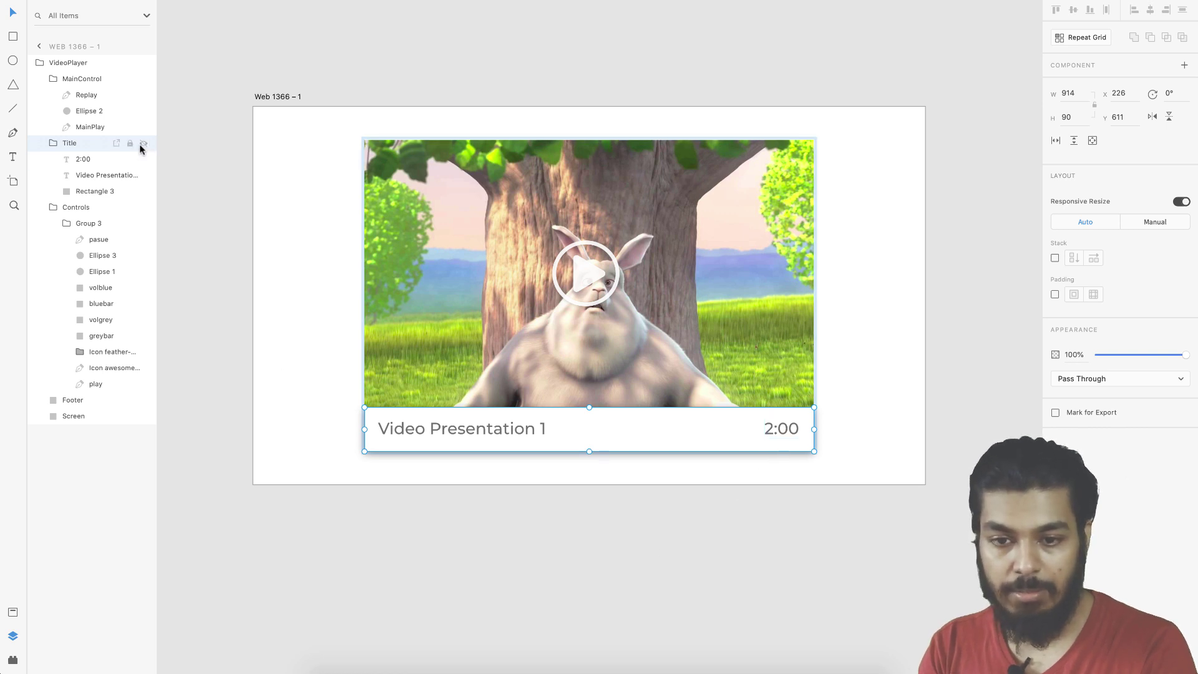
click(143, 144)
click(87, 96)
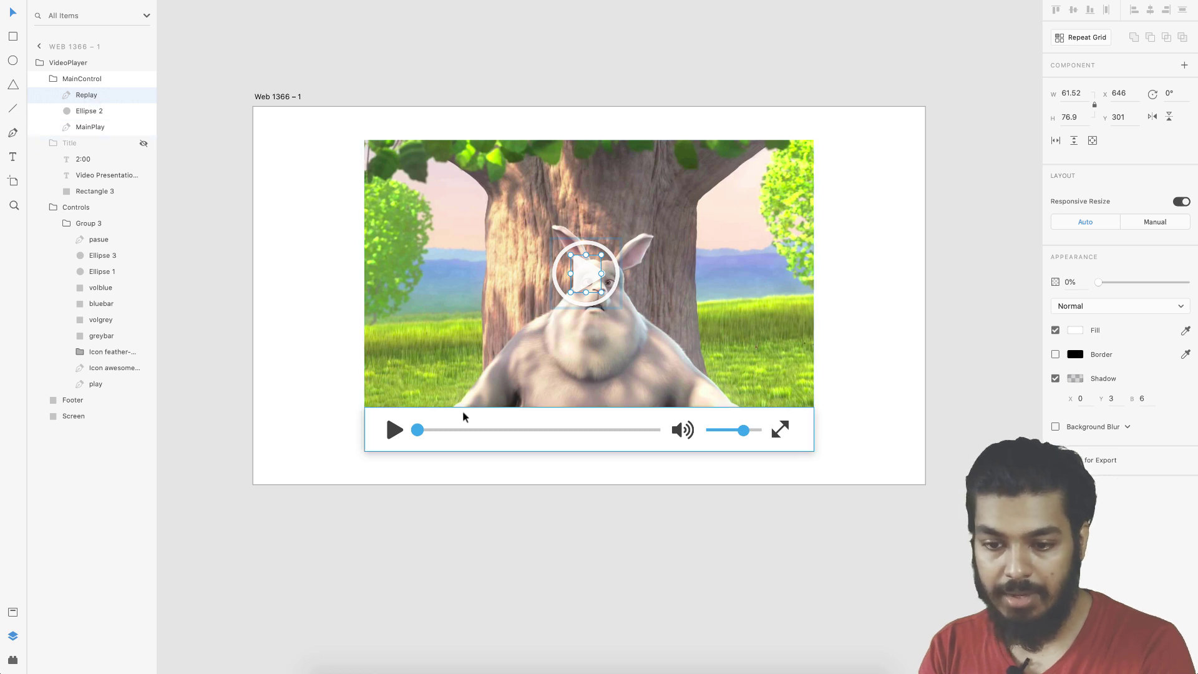
click(395, 433)
double_click(395, 432)
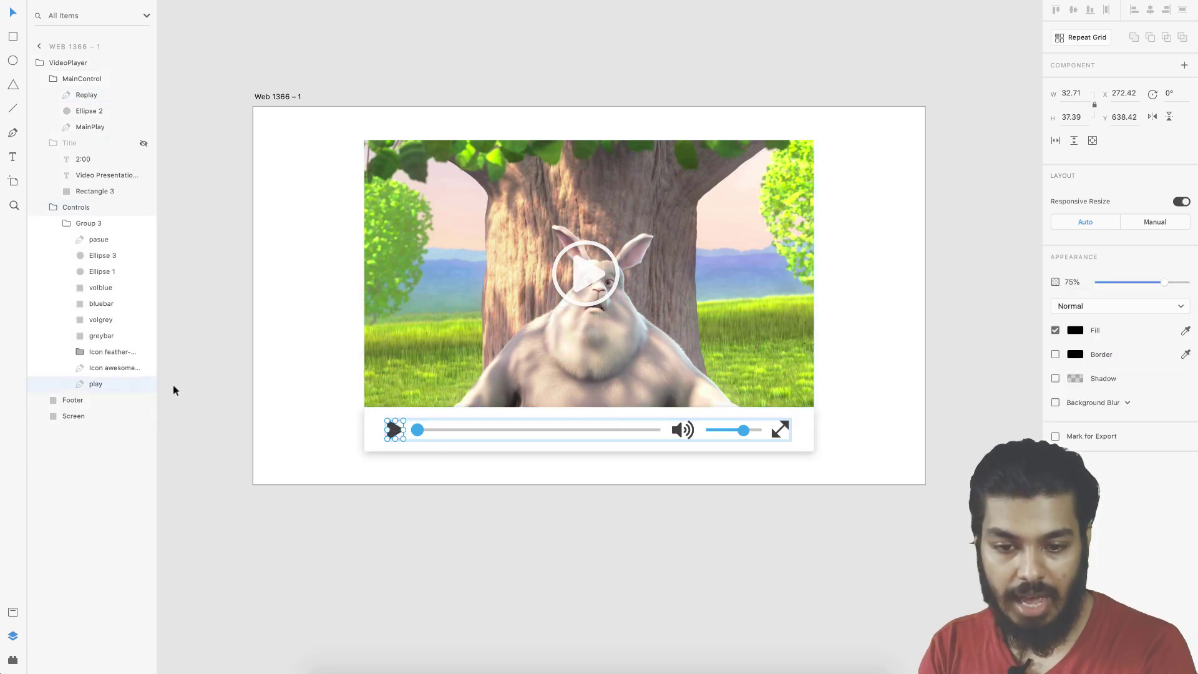
click(93, 240)
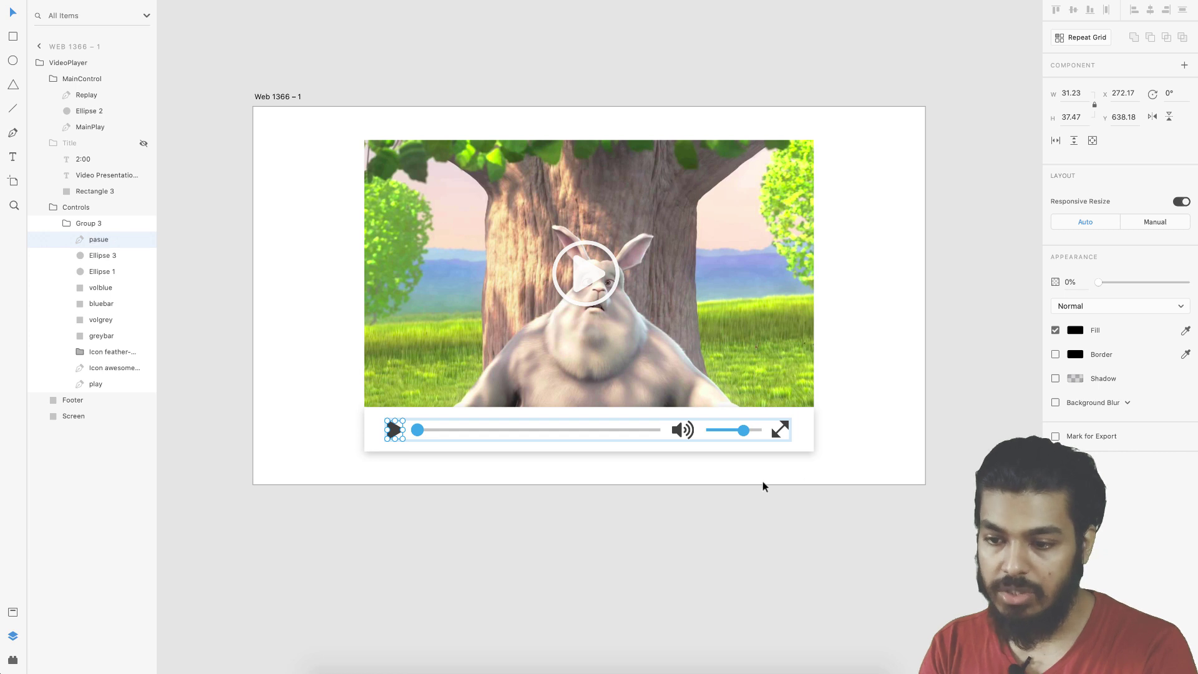
click(715, 535)
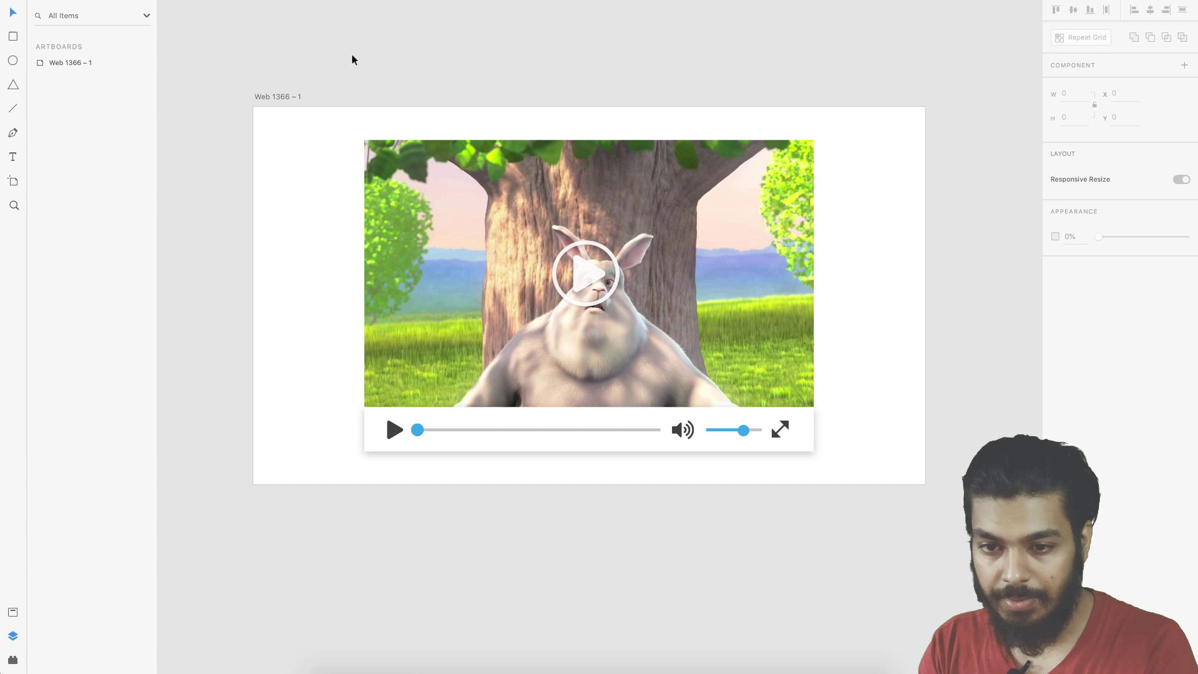
Duplicate the Web 1366 – 1 artboard and place the copy below the original.
click(263, 94)
scroll(422, 249, down, 3)
drag(370, 140, 369, 162)
drag(370, 164, 370, 362)
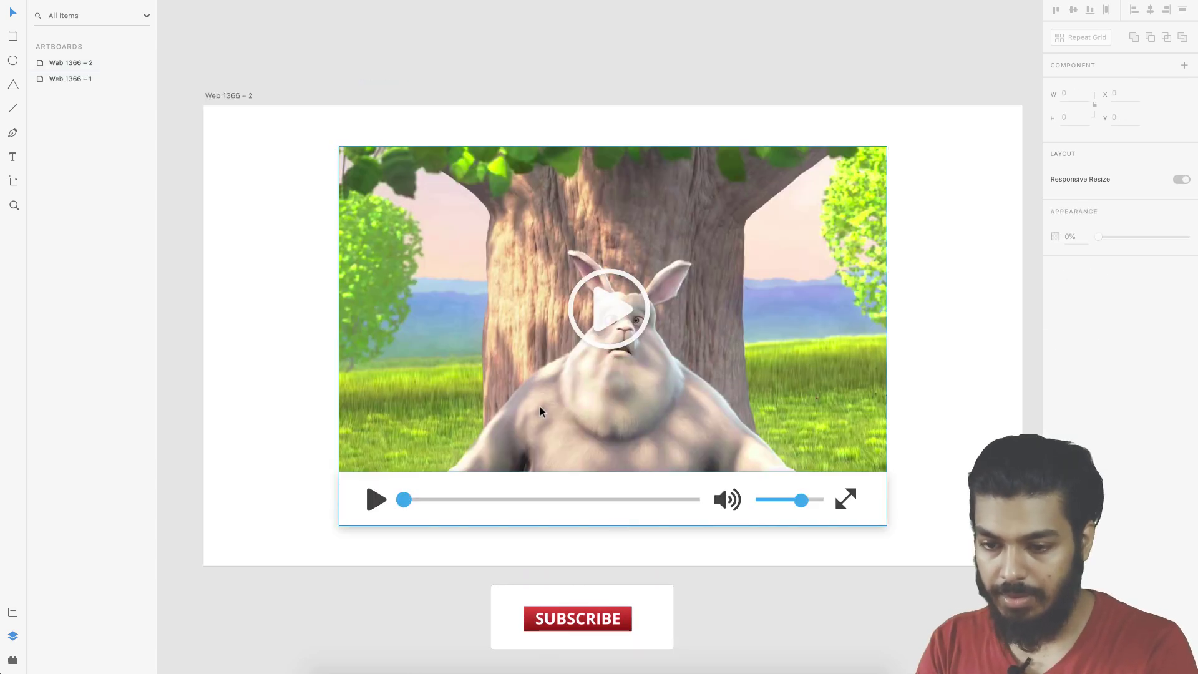
Shrink the copied video player to thumbnail size and move it to the upper-left area of the new artboard.
click(540, 412)
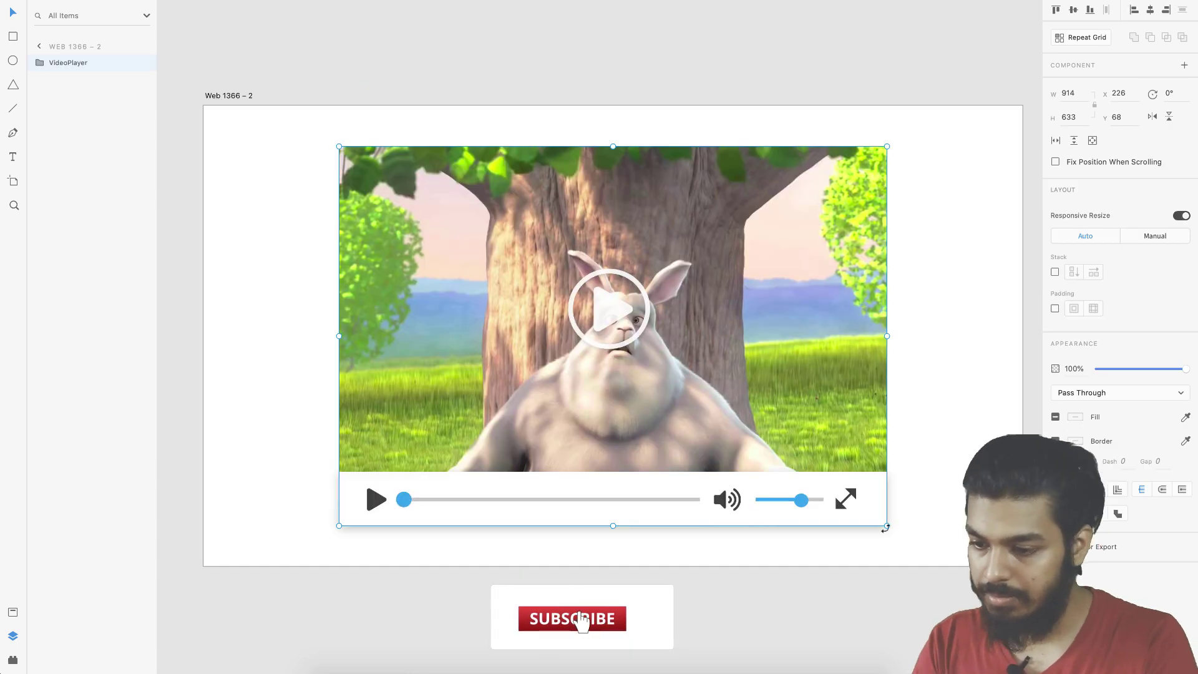
drag(885, 526, 703, 420)
drag(665, 347, 383, 273)
Add the heading "Video Gallery" above the player thumbnail and set its font to Montserrat.
key(t)
click(253, 161)
text(V)
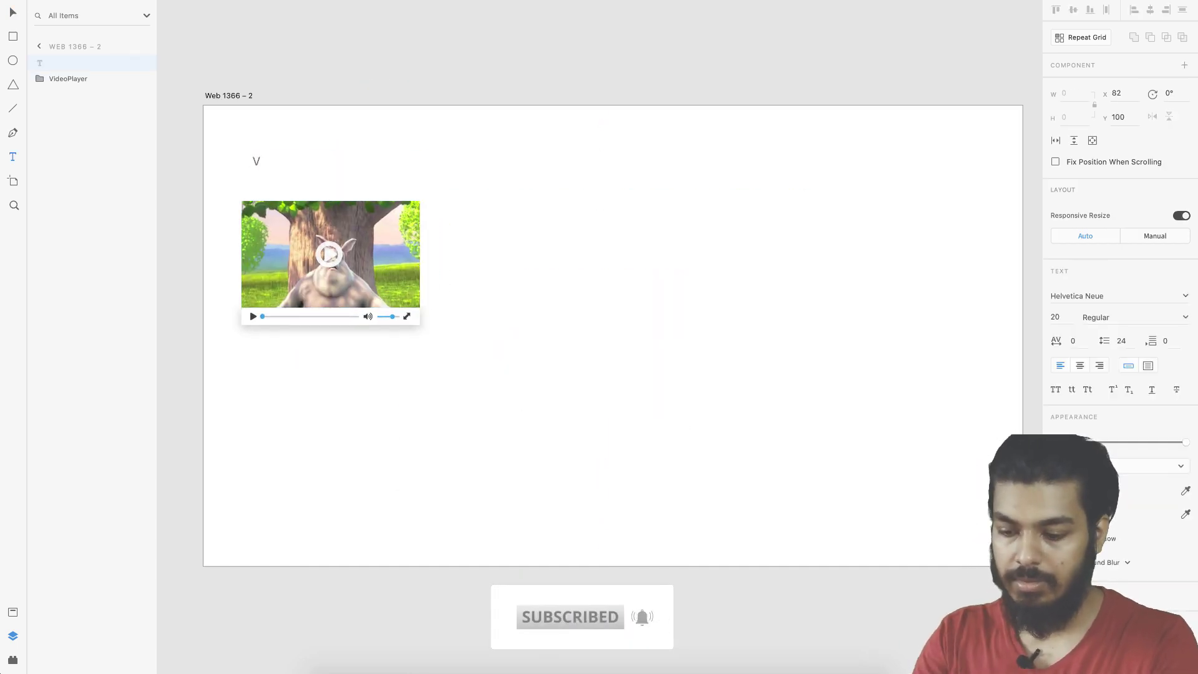
text(ideo Gallery)
key(Escape)
click(1127, 296)
text(Monvrrat)
click(1102, 326)
text(v)
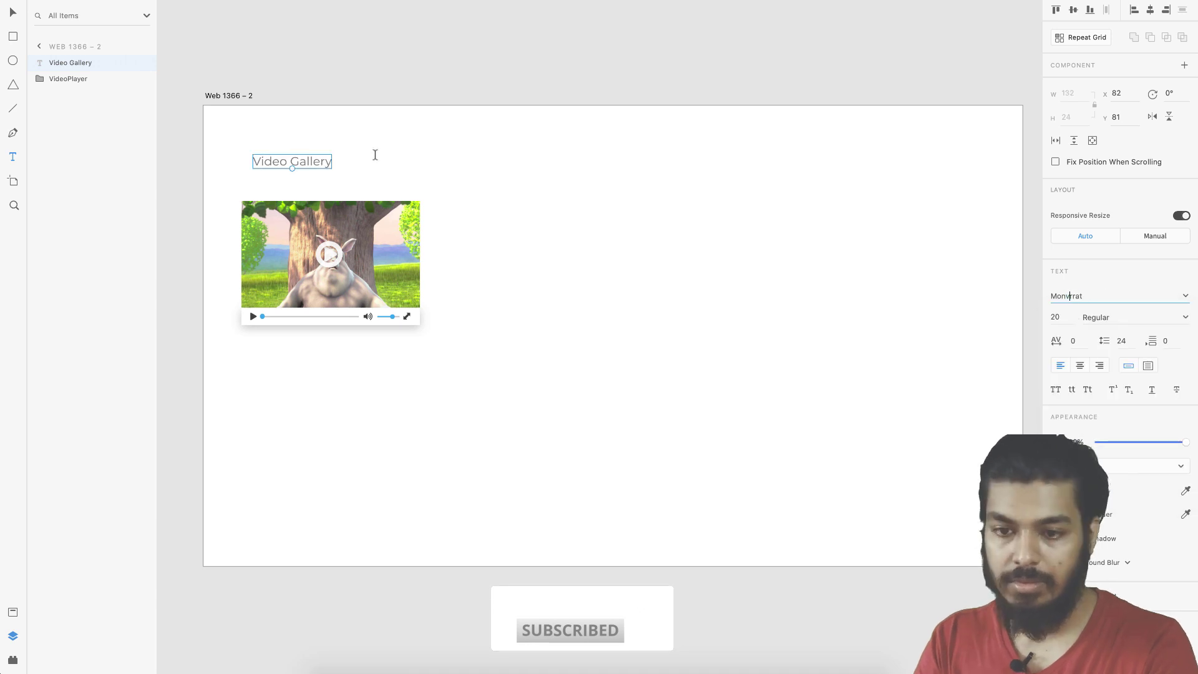
Set the heading to size 55 SemiBold and align it with the thumbnail's left edge.
drag(291, 168, 290, 186)
drag(314, 178, 302, 165)
click(1056, 316)
key(shift+Up)
click(1184, 316)
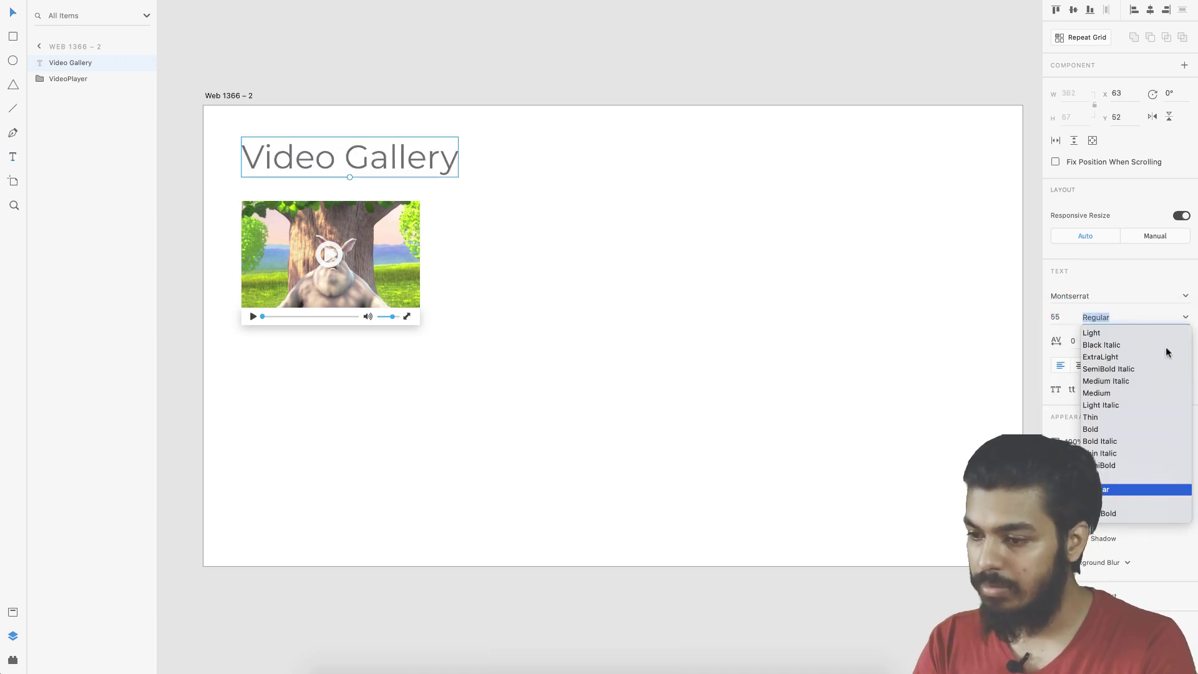
click(1122, 464)
key(Escape)
drag(407, 153, 407, 161)
Nudge the thumbnail up and show its Title group over the player controls.
drag(346, 272, 347, 270)
double_click(359, 308)
click(144, 127)
click(144, 111)
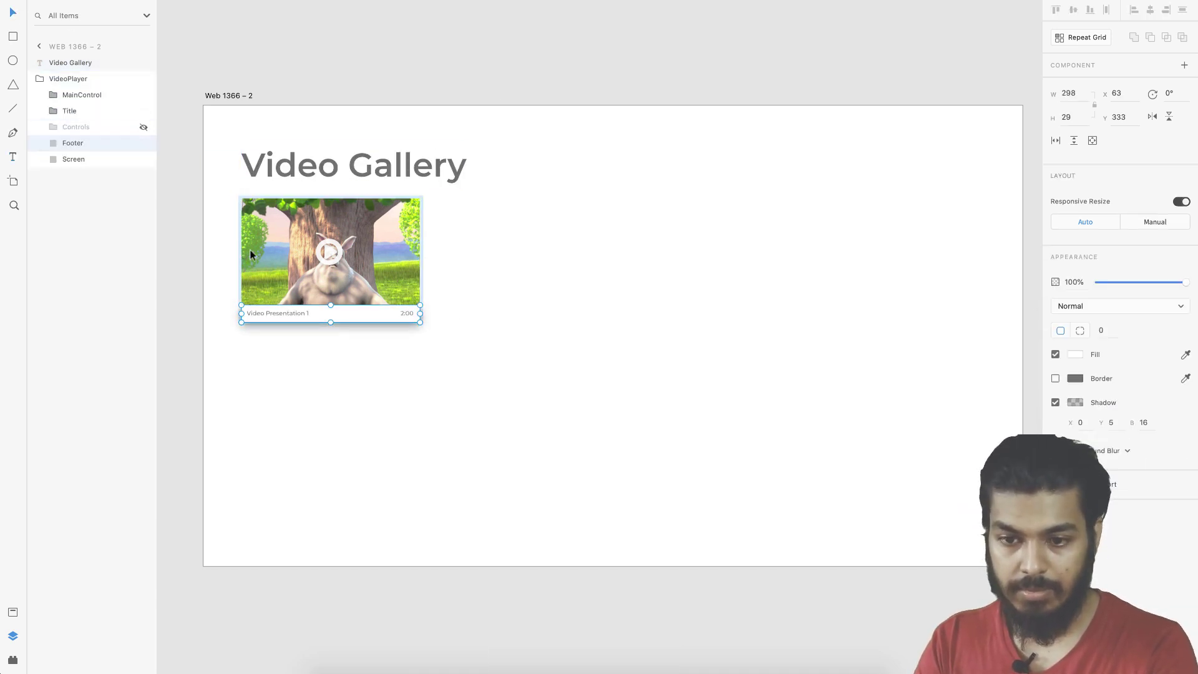
click(122, 127)
click(144, 126)
key(Escape)
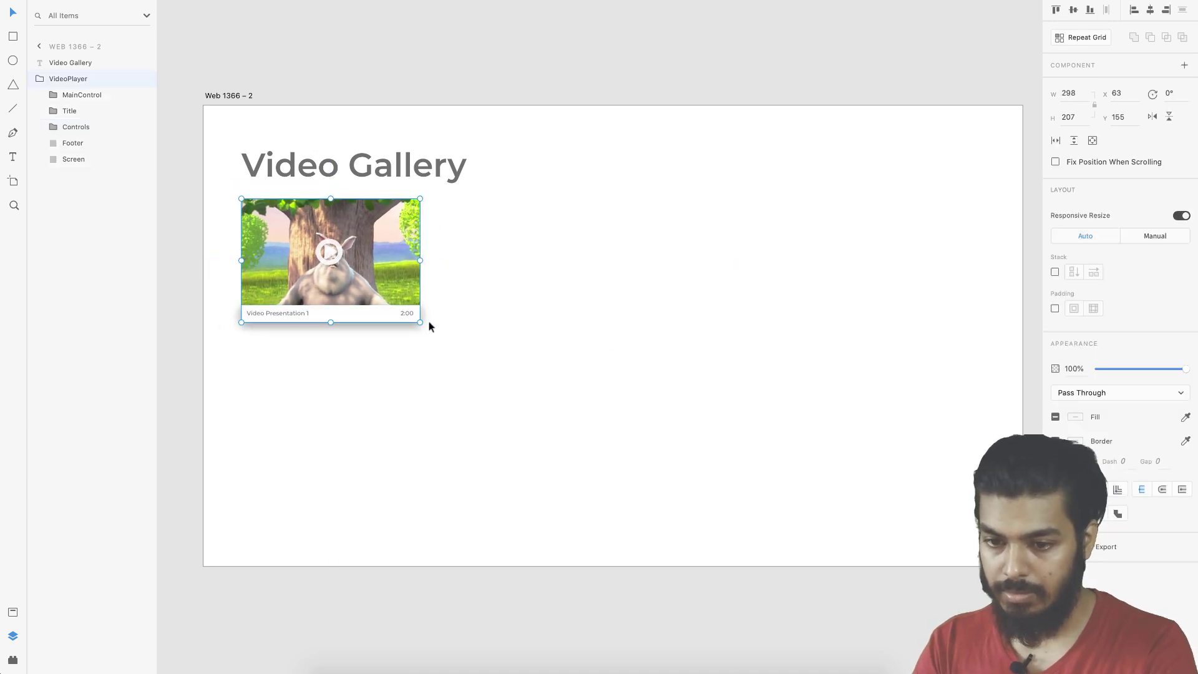
Enlarge the thumbnail card and repeat it as a grid of three columns and three rows with wider column gaps.
drag(422, 323, 450, 343)
key(ctrl+r)
drag(450, 271, 973, 321)
drag(601, 344, 600, 554)
drag(724, 351, 749, 350)
click(686, 68)
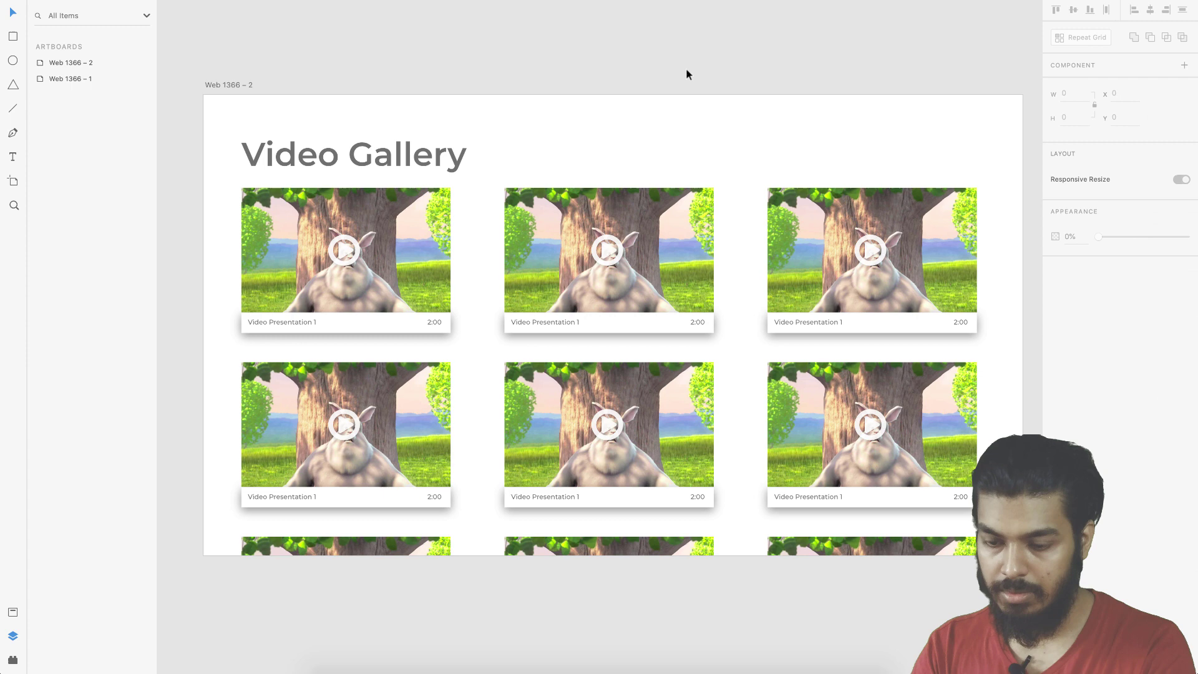
Tighten the row spacing of the thumbnail repeat grid and ungroup the grid.
scroll(686, 67, down, 2)
click(449, 269)
drag(436, 318, 436, 309)
drag(637, 500, 636, 626)
scroll(412, 601, down, 2)
click(413, 604)
right_click(556, 289)
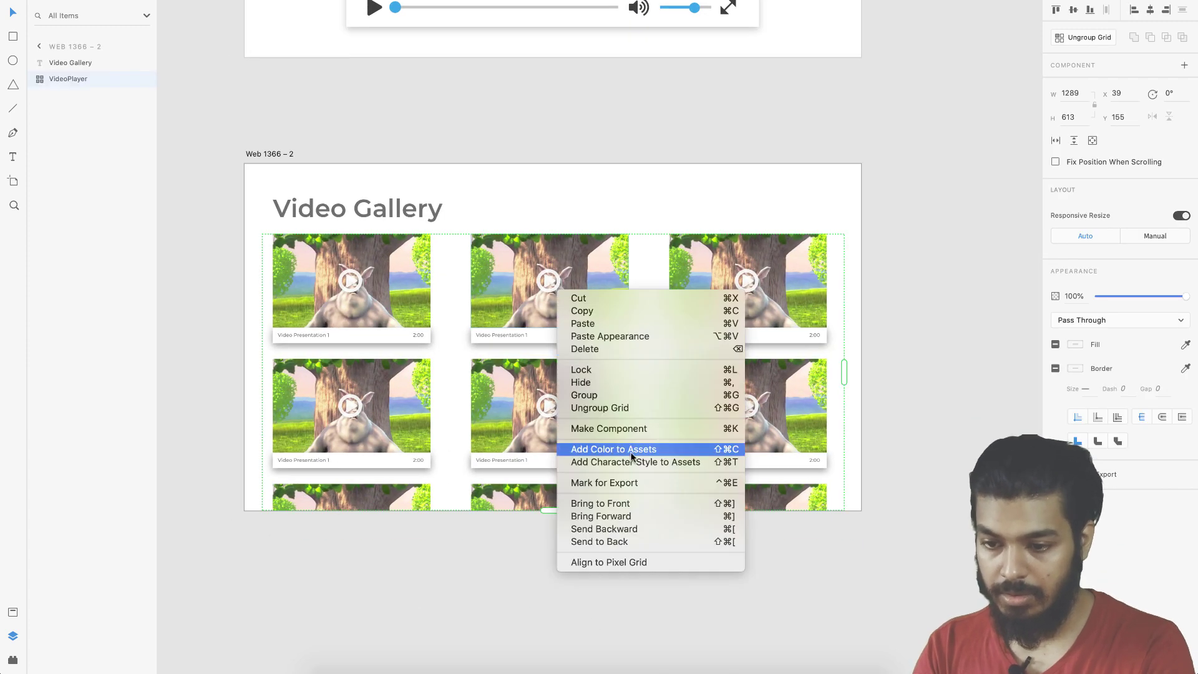
click(623, 408)
click(190, 431)
Open the Stock Image plugin and search it for "cartoon".
click(12, 659)
click(37, 11)
click(87, 168)
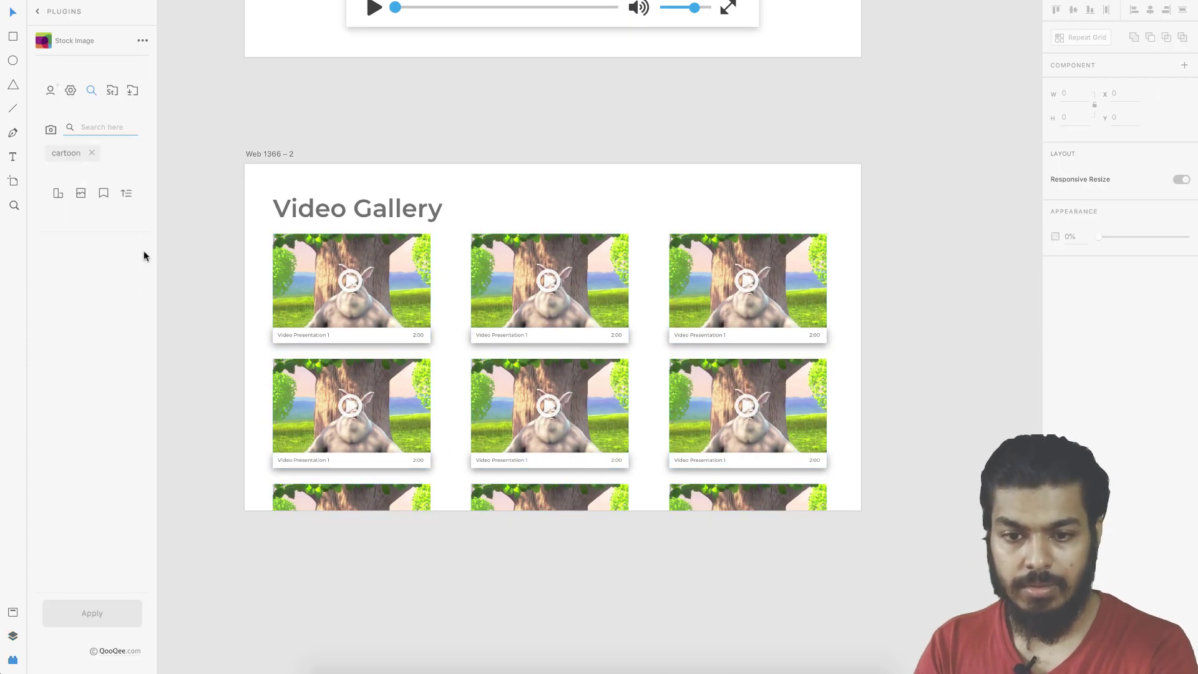
click(92, 285)
Select the screens of all thumbnails except the first and fill them with eight cartoon stock images.
double_click(561, 293)
shift+super+click(690, 312)
shift+super+click(698, 393)
shift+super+click(561, 408)
shift+super+click(400, 418)
shift+super+click(411, 501)
shift+super+click(514, 498)
shift+super+click(692, 499)
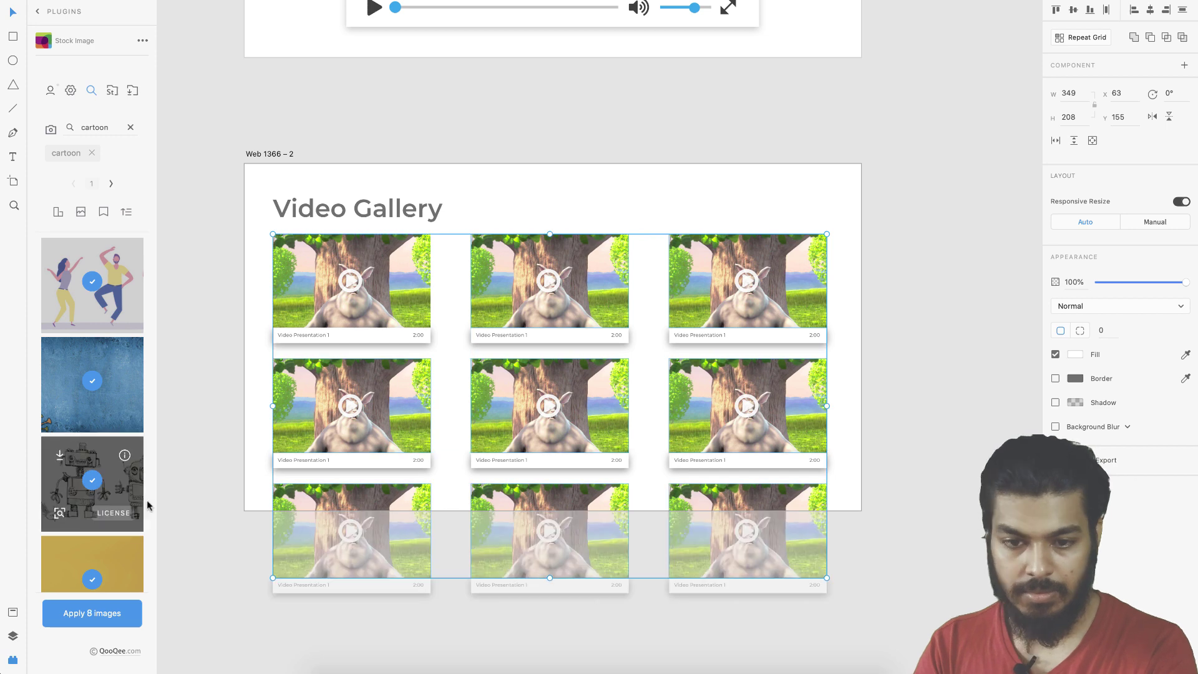
click(91, 612)
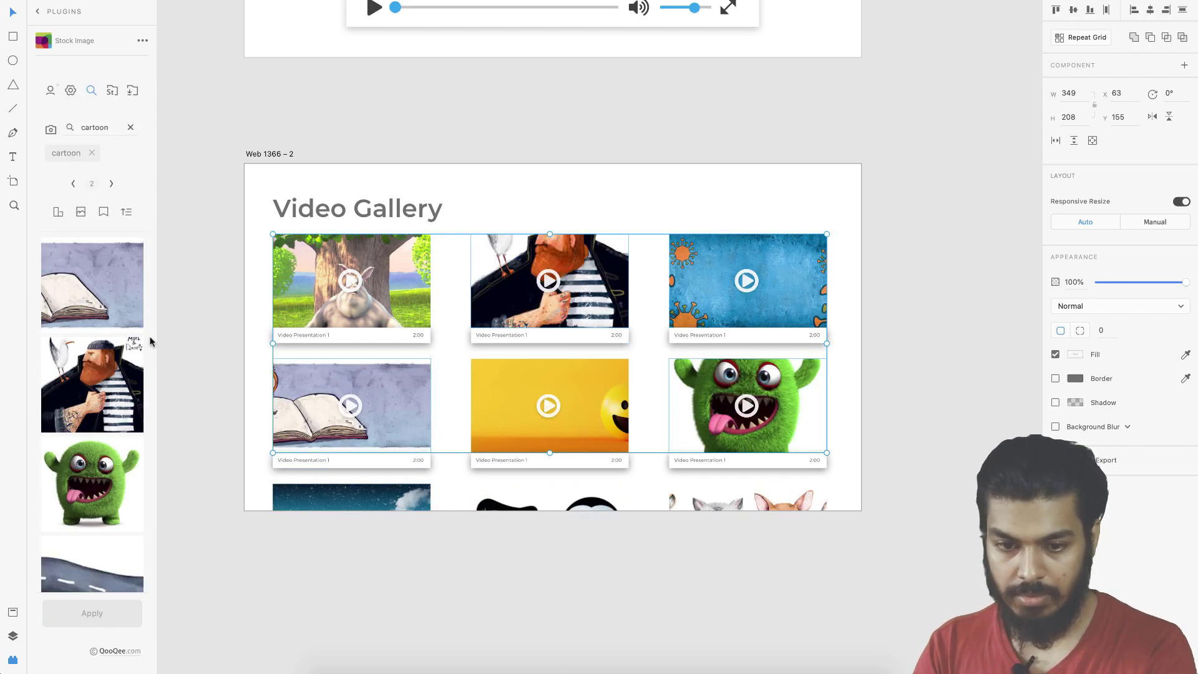
Replace the images in the top-middle, bottom-middle and bottom-right thumbnails with pictures from the next results page.
click(235, 316)
key(ctrl+minus)
super+click(554, 479)
shift+super+click(711, 479)
shift+super+click(561, 281)
click(111, 183)
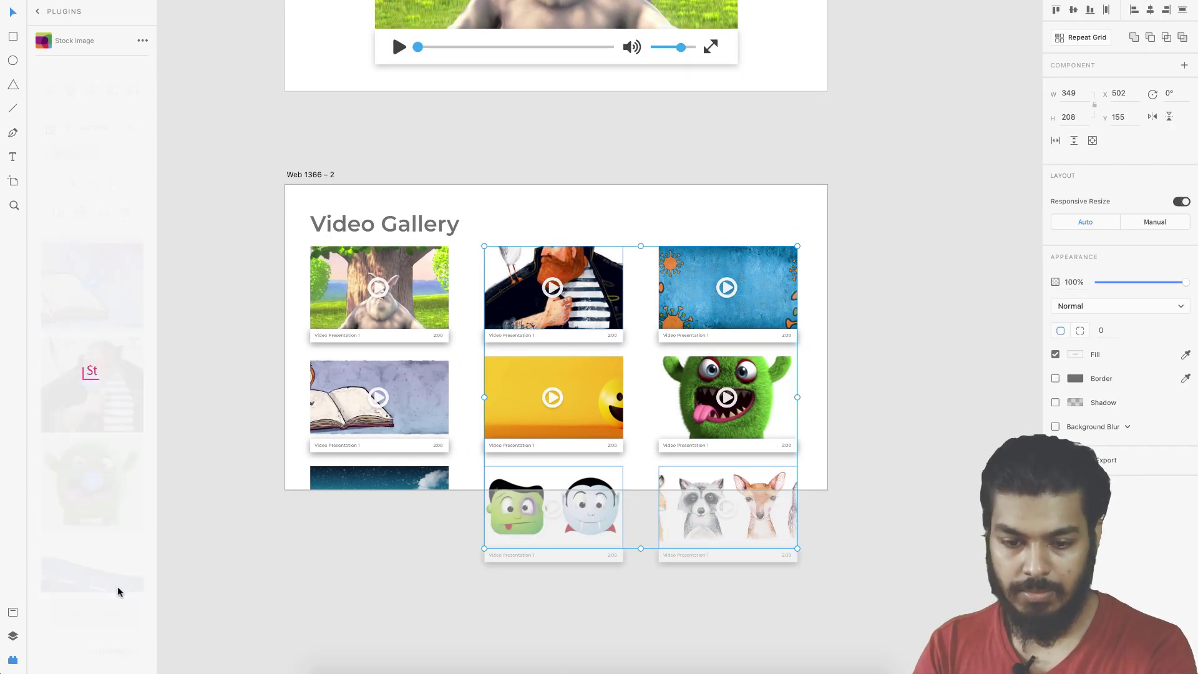
click(102, 614)
Replace the image in the bottom-right thumbnail with the moonlit forest picture.
click(310, 548)
click(92, 285)
super+click(711, 479)
click(92, 612)
click(92, 481)
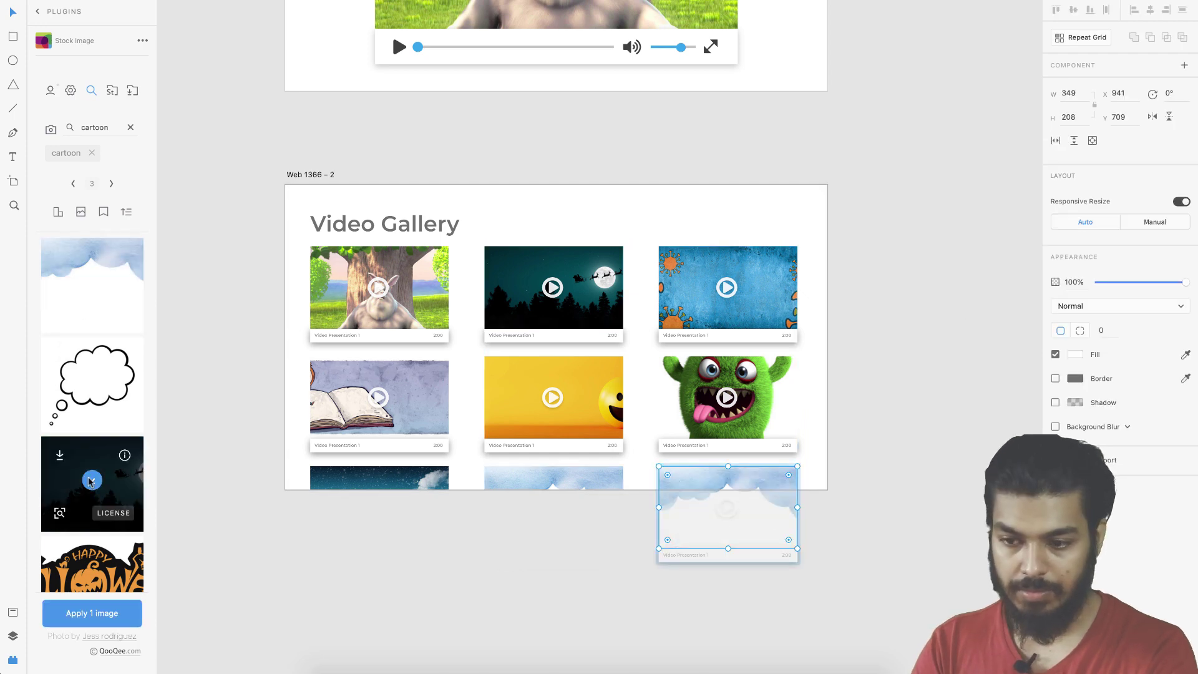
click(92, 613)
Draw a search box about 302 by 42 above the third column and insert the Map search icon from Icons 4 Design.
click(877, 267)
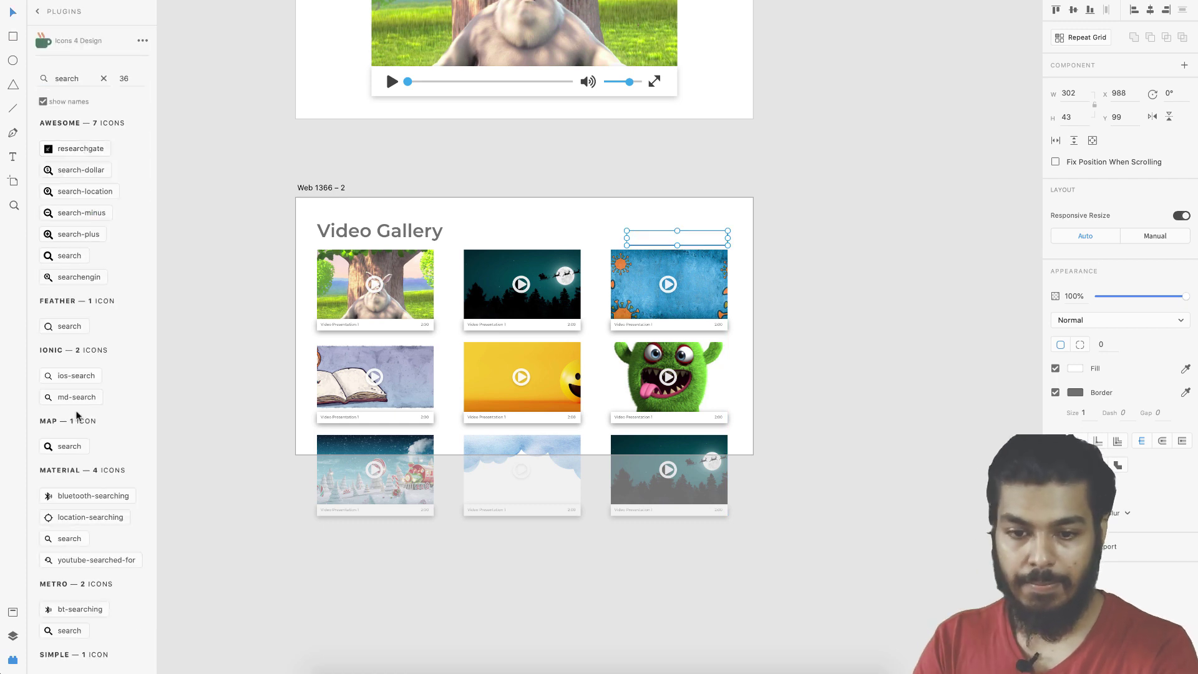
click(70, 446)
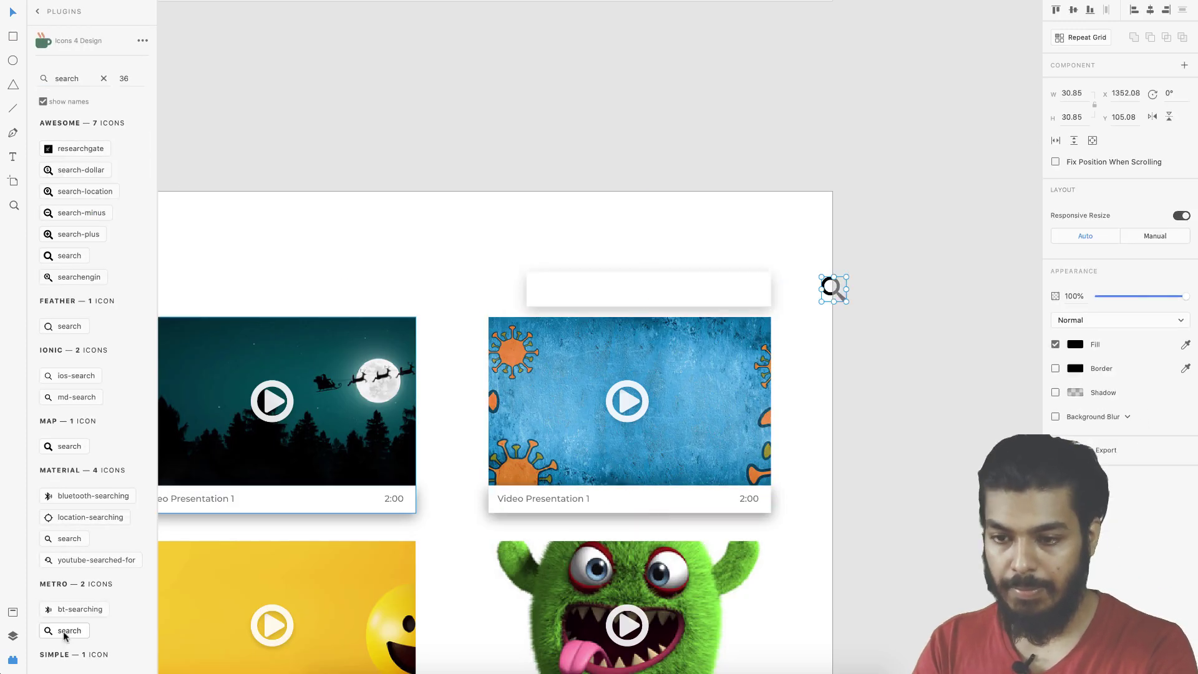
click(836, 289)
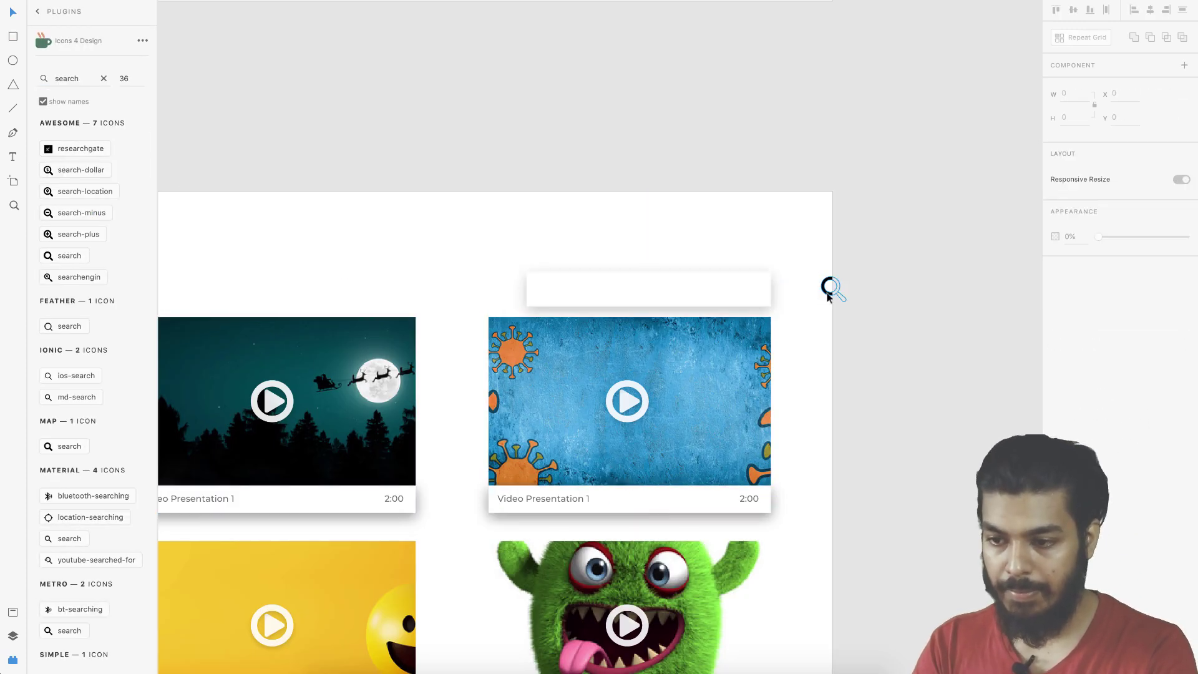
Widen the search box to the column width, shrink the search icon to 20.85, and place it at the box's left end.
drag(830, 288, 488, 289)
click(1093, 104)
click(586, 289)
drag(542, 287, 509, 290)
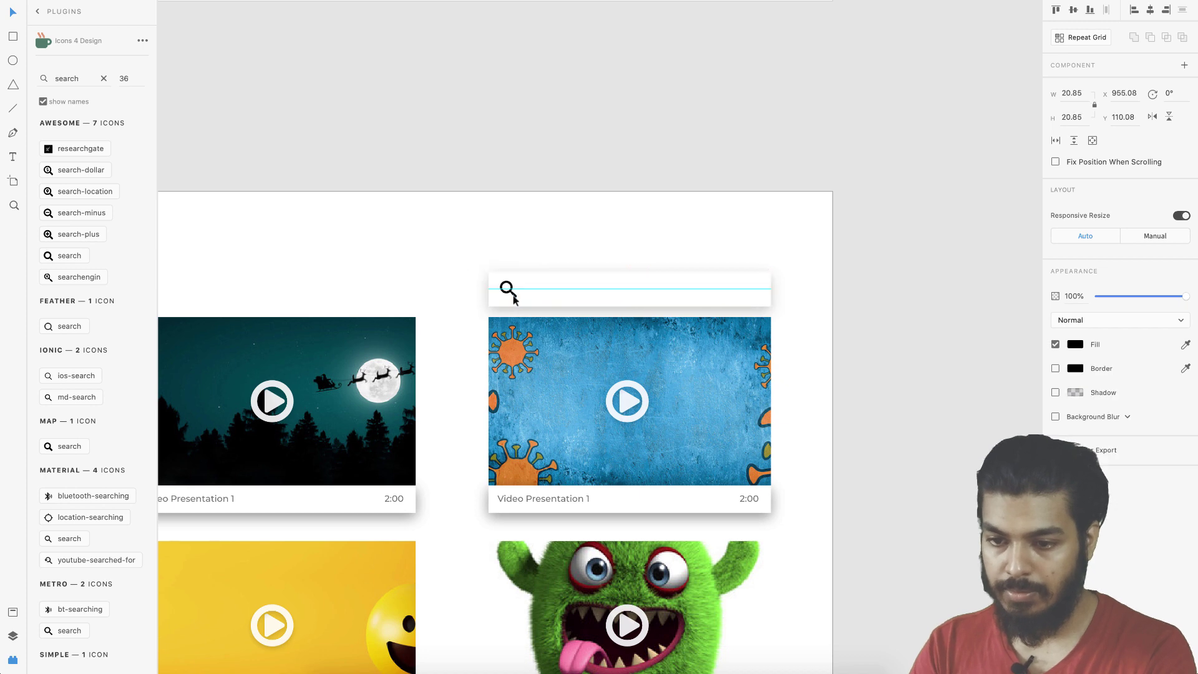
Align the search box and its icon vertically with the middle of the Video Gallery heading.
scroll(719, 230, down, 3)
shift+click(667, 262)
shift+click(358, 253)
click(1072, 9)
Add the text "Search" inside the search box.
scroll(665, 250, up, 3)
key(t)
click(593, 249)
text(Search)
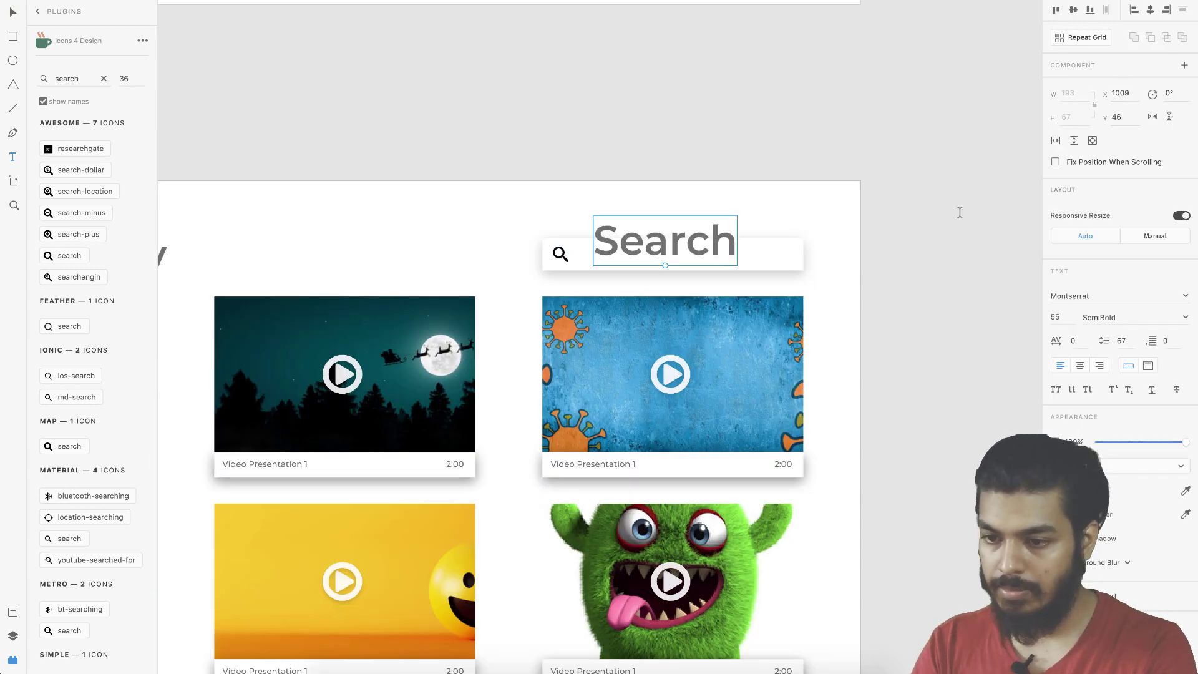
Set the Search text to Medium at size 25 and place it just right of the search icon.
click(1184, 316)
click(1112, 394)
click(1056, 316)
text(25)
key(Return)
click(872, 218)
key(Escape)
drag(641, 256, 626, 262)
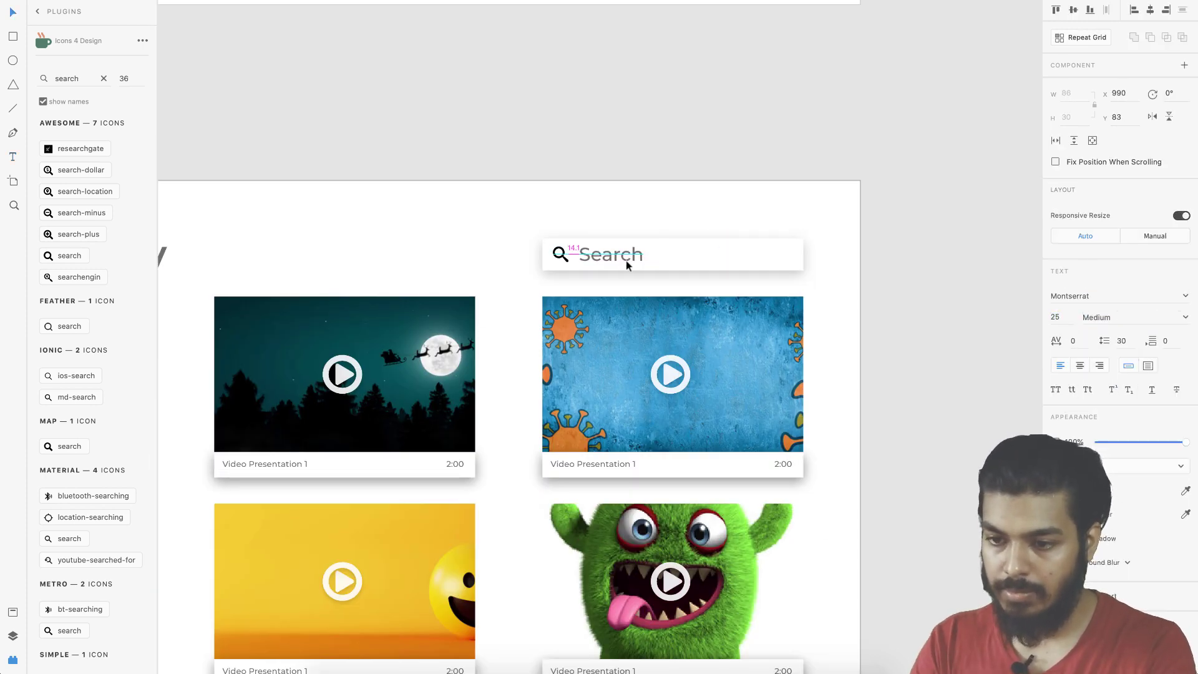
Reduce the Search text size to 20.
click(662, 93)
scroll(662, 87, down, 5)
click(642, 146)
click(1056, 317)
text(20)
Cover the whole Web 1366 – 2 artboard with a borderless black-filled rectangle at 0% opacity.
scroll(518, 139, up, 3)
key(r)
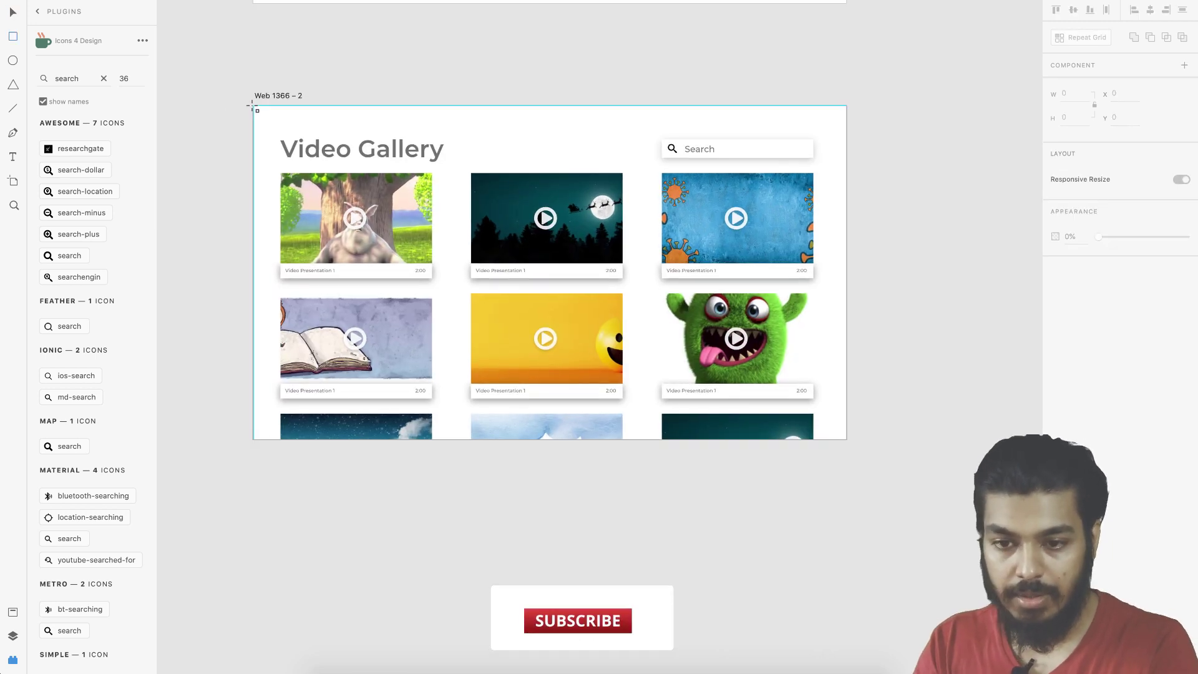
drag(253, 106, 846, 439)
click(1054, 393)
click(1075, 368)
click(912, 399)
drag(1187, 296, 1055, 304)
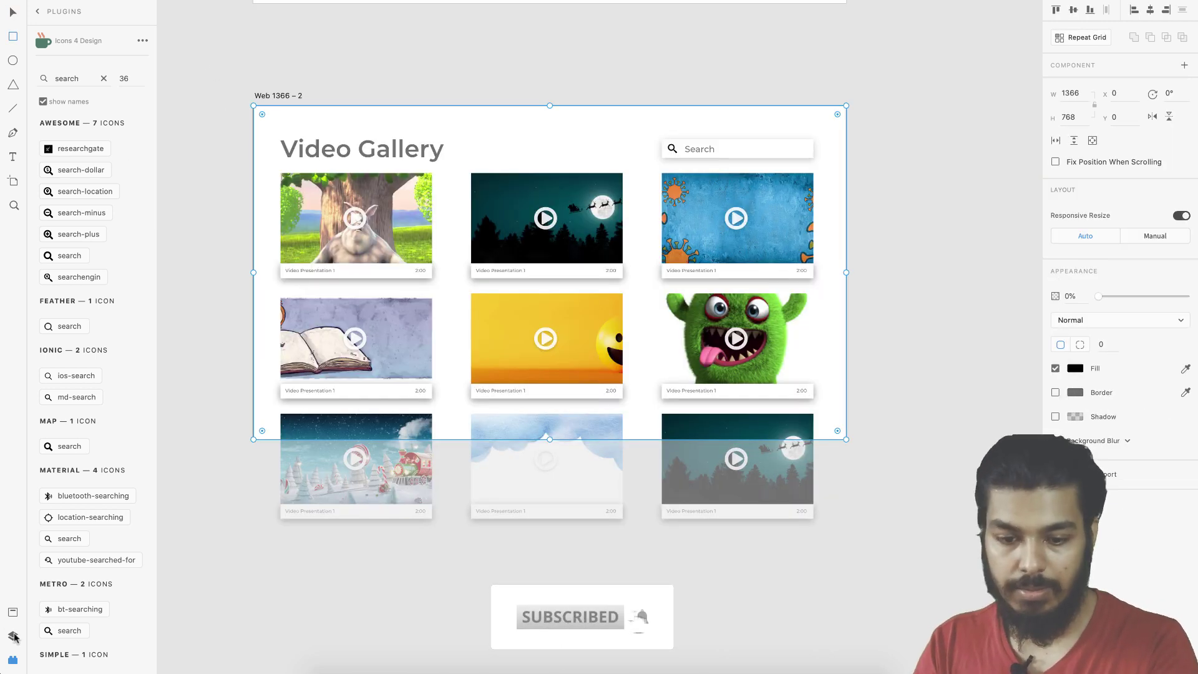
Rename the covering rectangle's layer to "overlay" and move the first thumbnail's VideoPlayer layer above it.
key(super+y)
double_click(56, 63)
text(overlay)
key(Return)
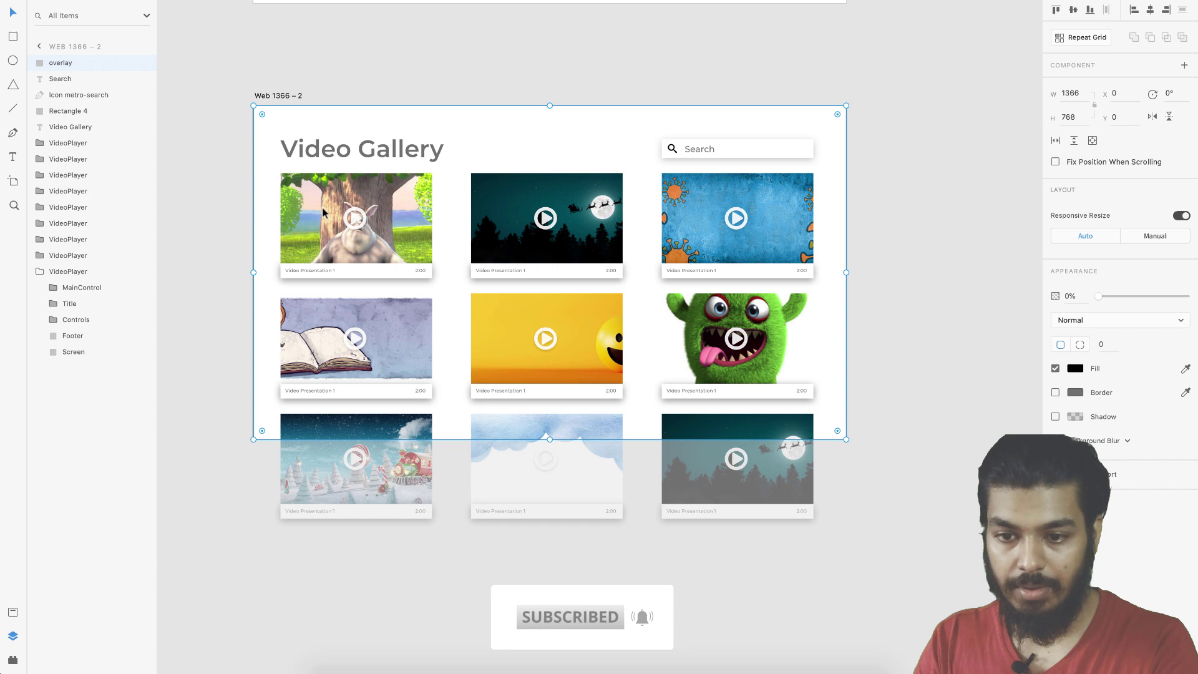
mouse_move(68, 79)
mouse_down()
mouse_move(61, 65)
mouse_move(76, 67)
mouse_up()
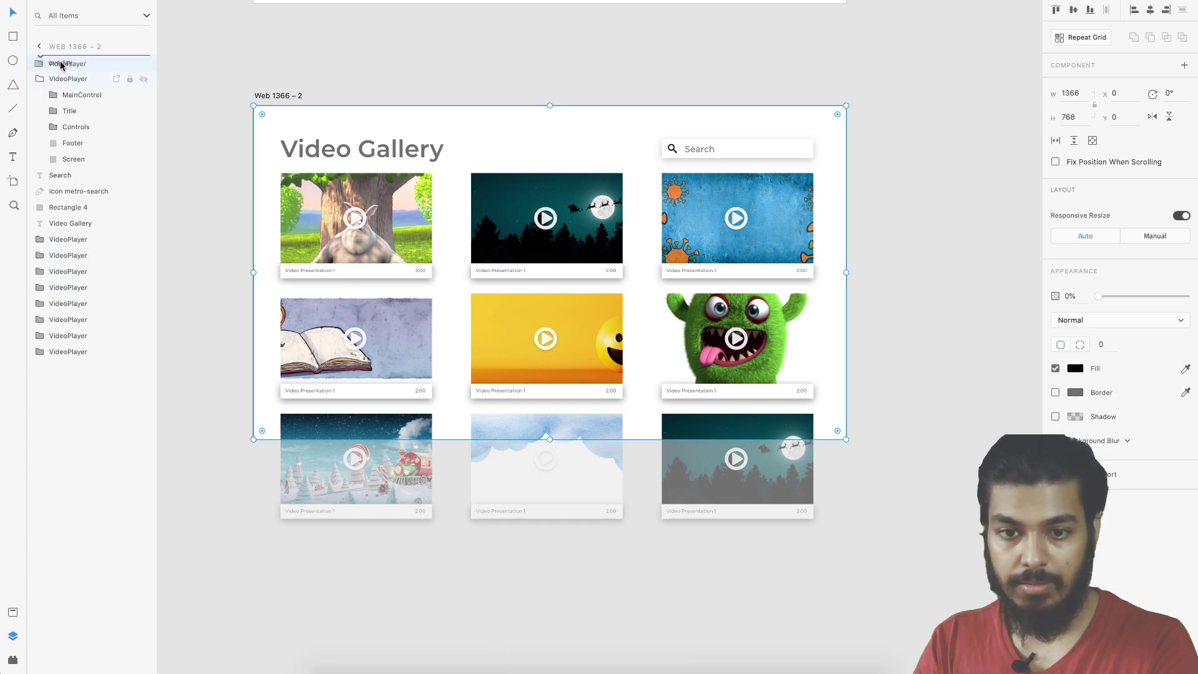
click(904, 290)
Duplicate the Web 1366 – 2 artboard.
scroll(904, 290, up, 2)
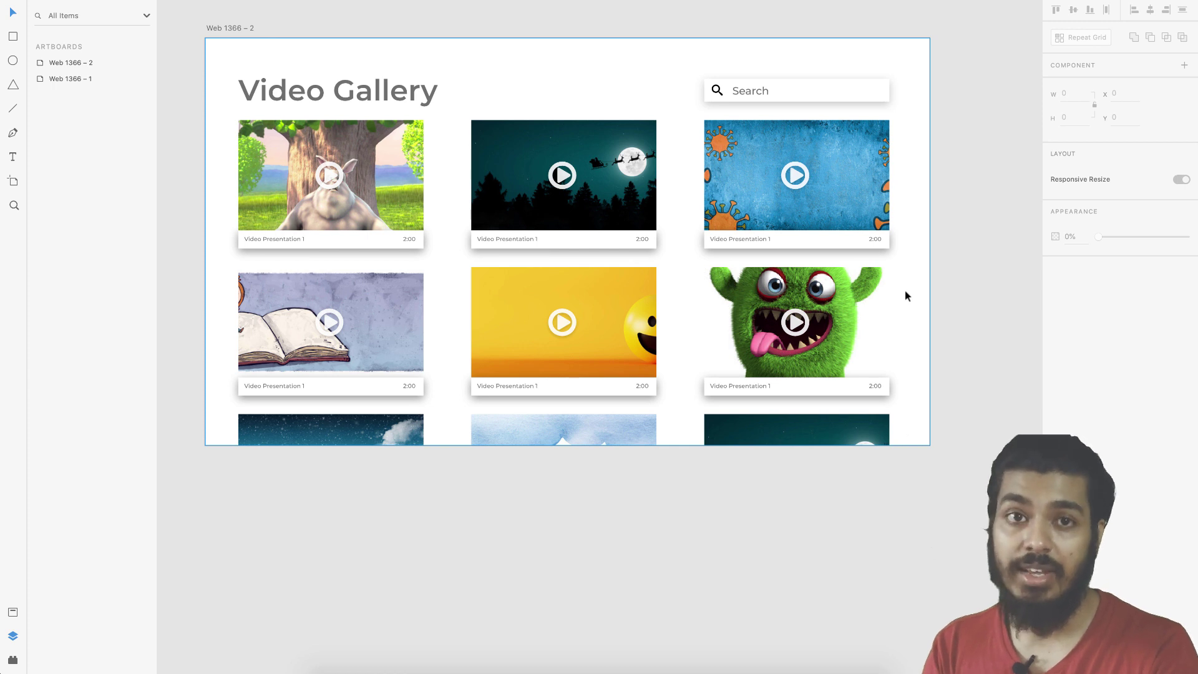
scroll(904, 290, down, 2)
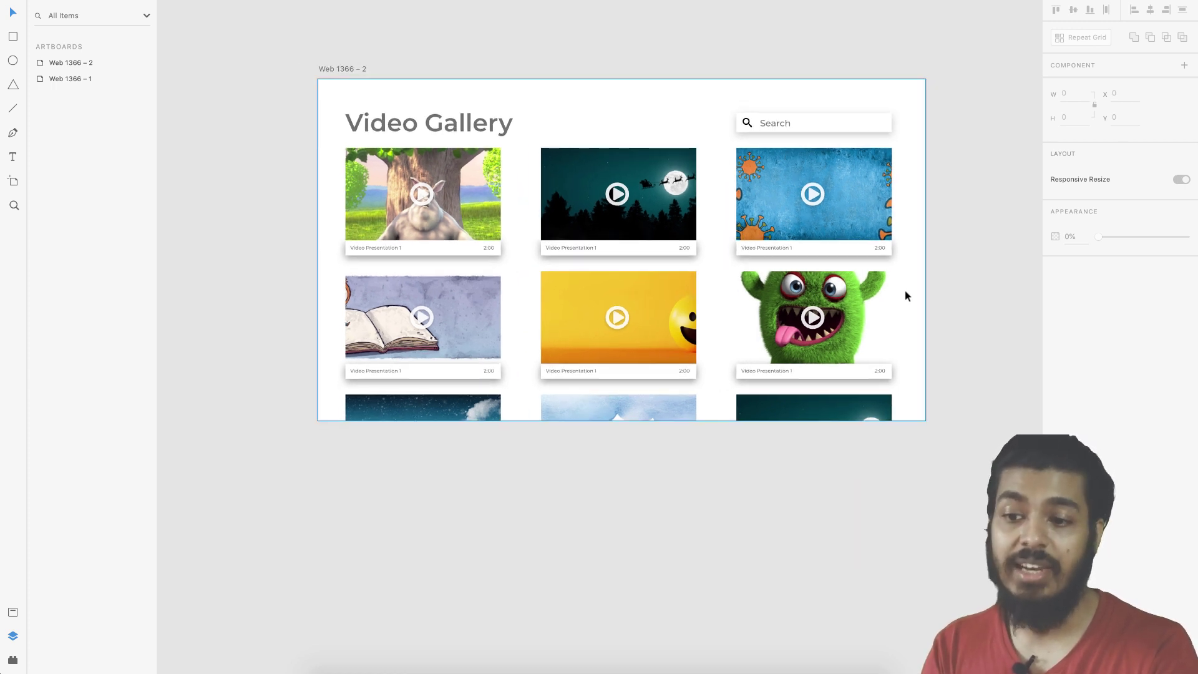
scroll(904, 290, down, 4)
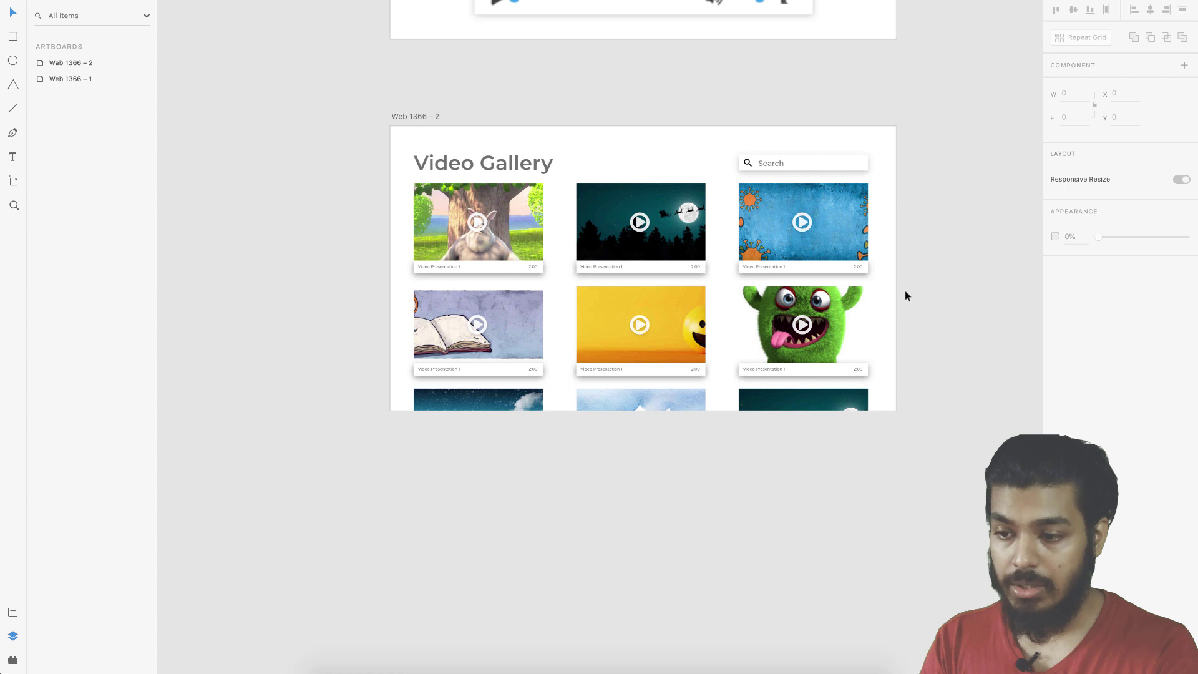
scroll(906, 295, right, 2)
scroll(904, 293, right, 2)
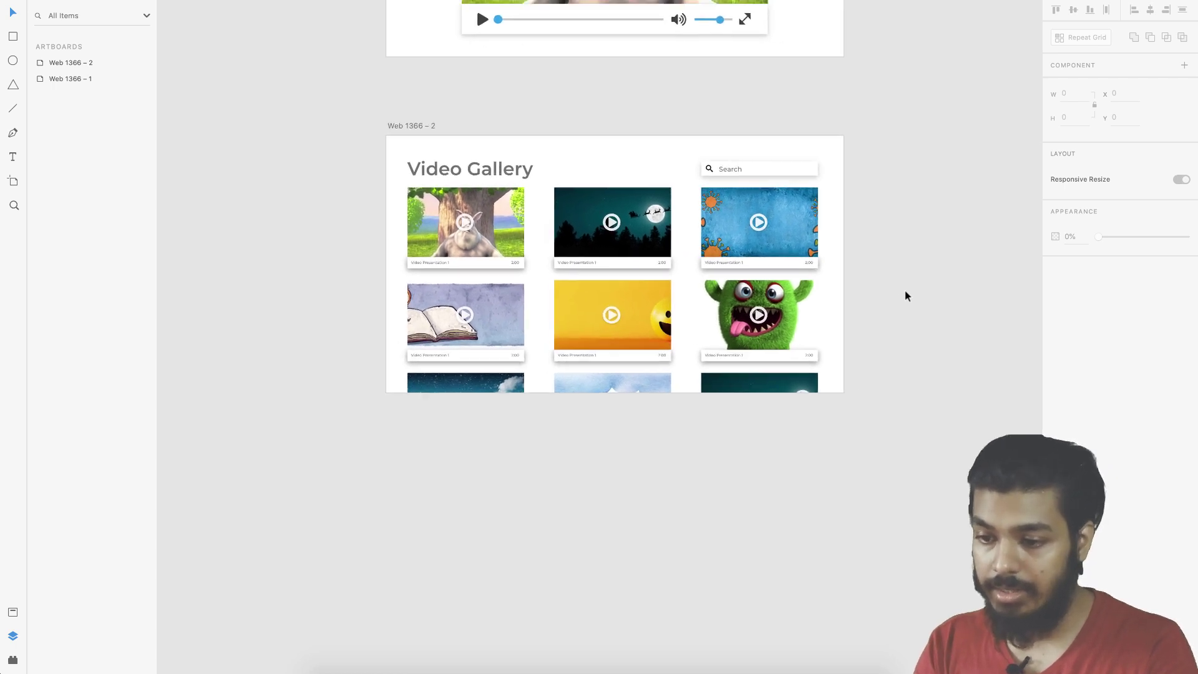
scroll(393, 131, right, 1)
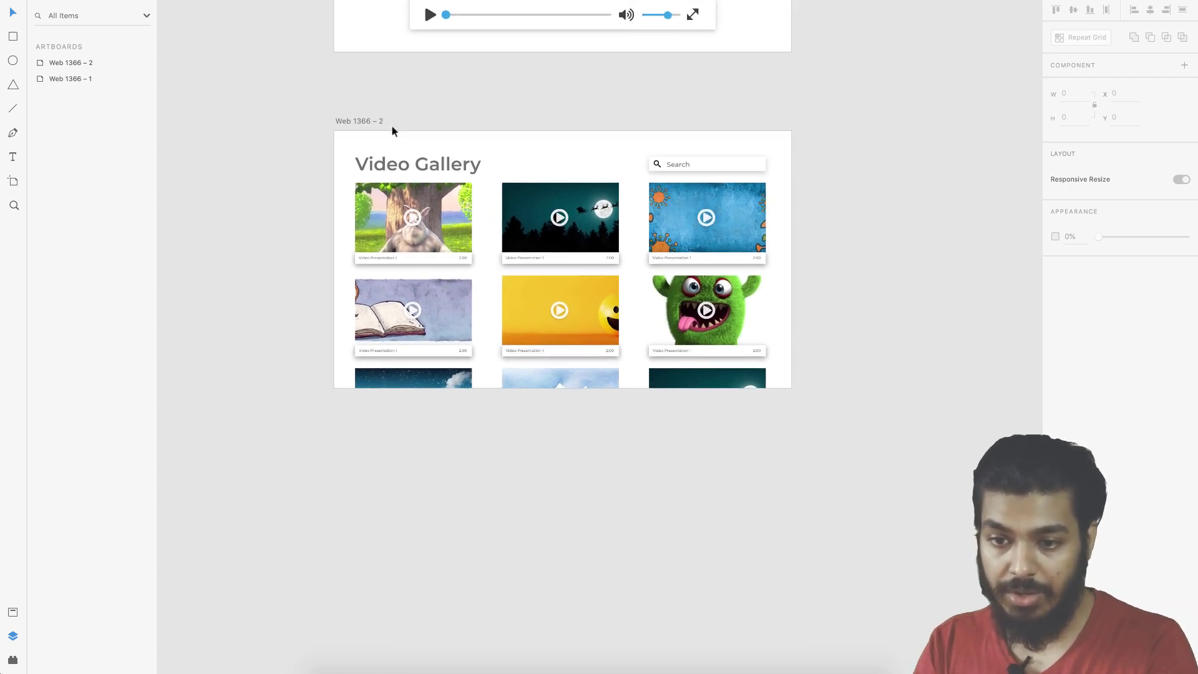
click(340, 119)
key(super+d)
scroll(791, 171, right, 8)
scroll(791, 169, down, 2)
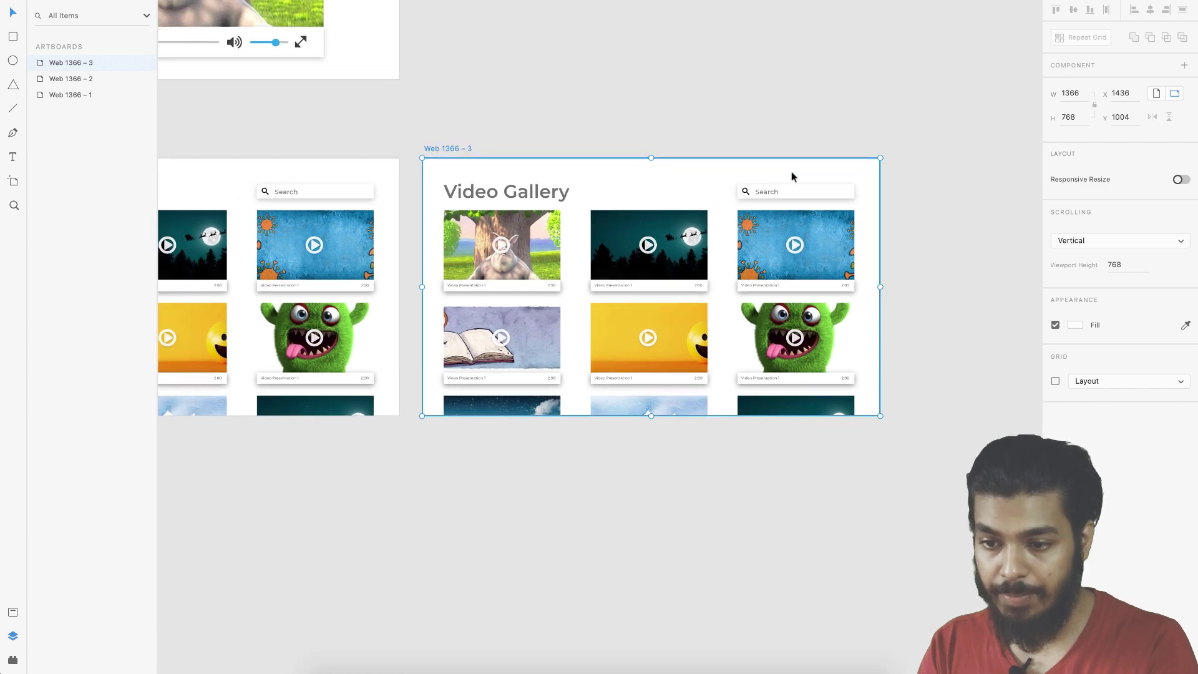
Enlarge the first video thumbnail on the Web 1366 – 3 artboard to 837 × 580 and center it on the artboard.
scroll(556, 139, up, 3)
scroll(557, 140, down, 2)
click(515, 291)
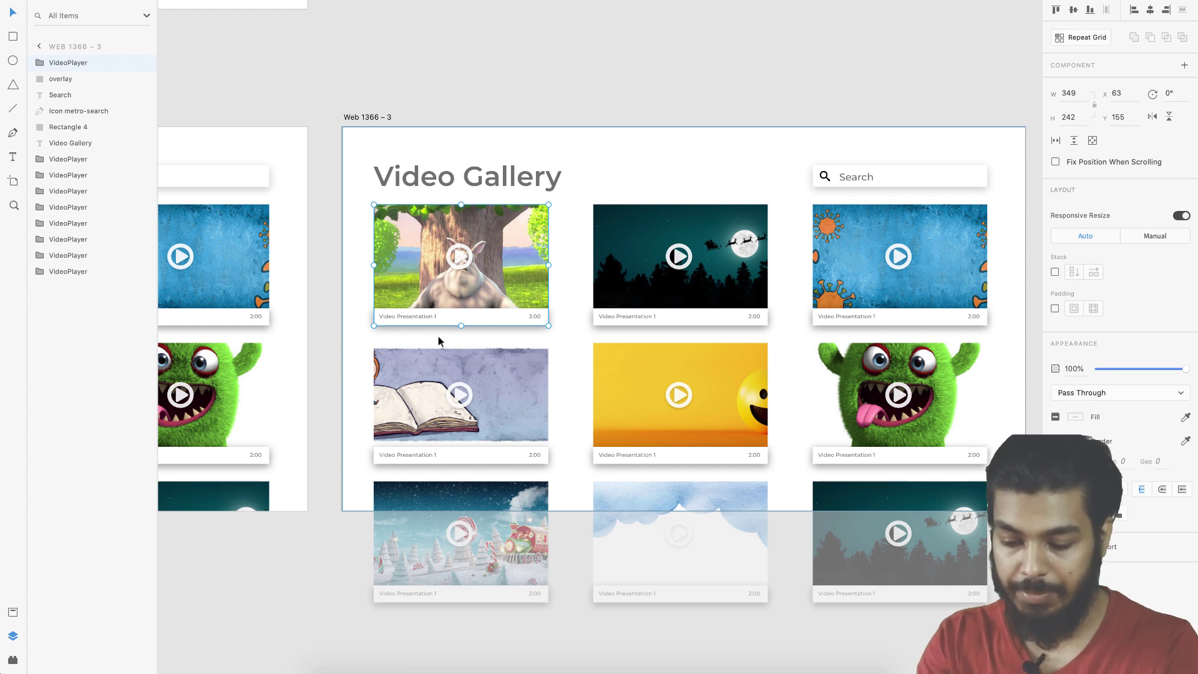
drag(439, 340, 440, 463)
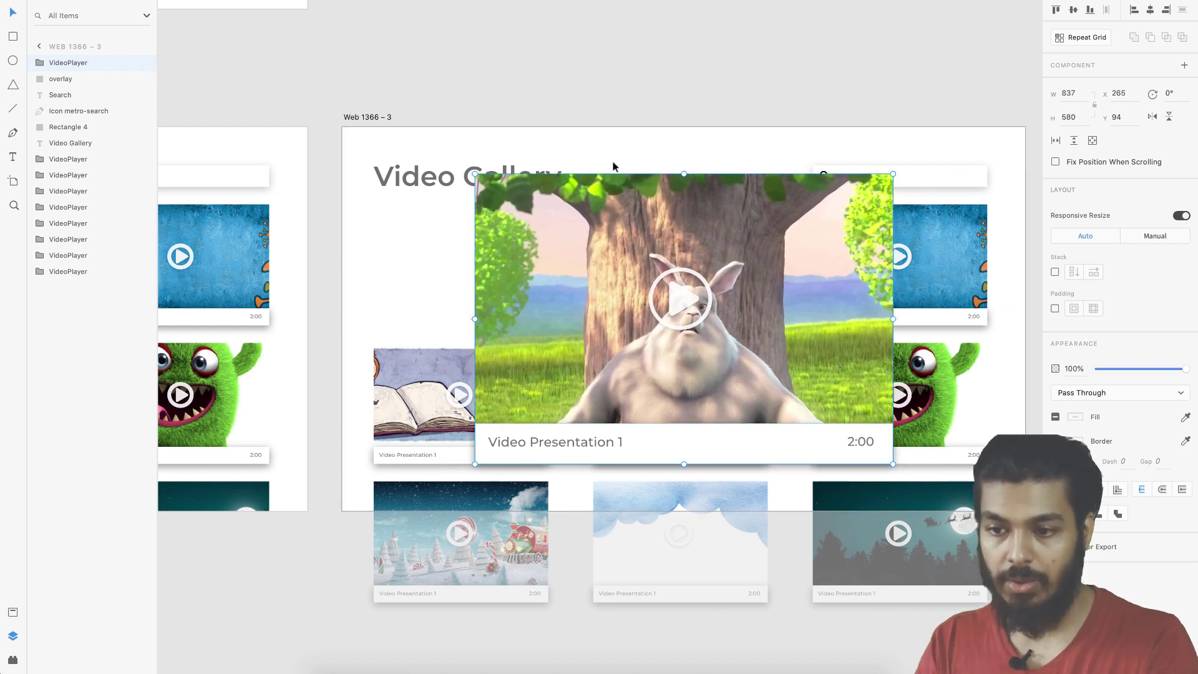
click(648, 79)
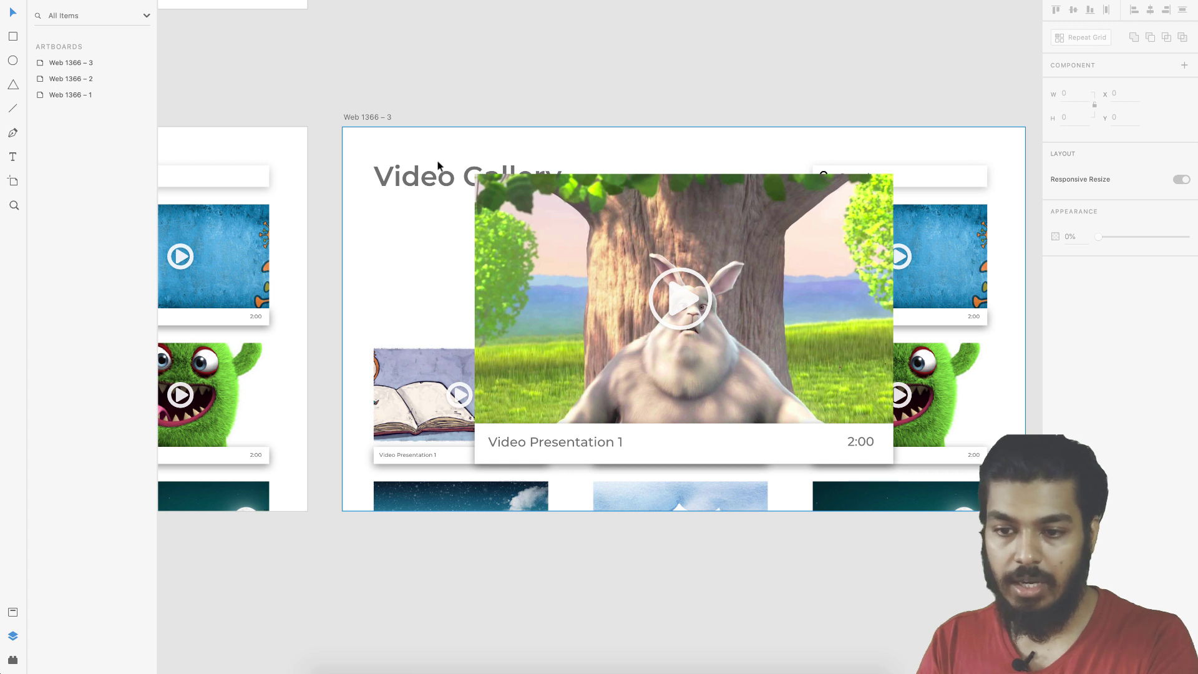
Set the overlay's opacity to 68% on the Web 1366 – 3 artboard.
click(391, 144)
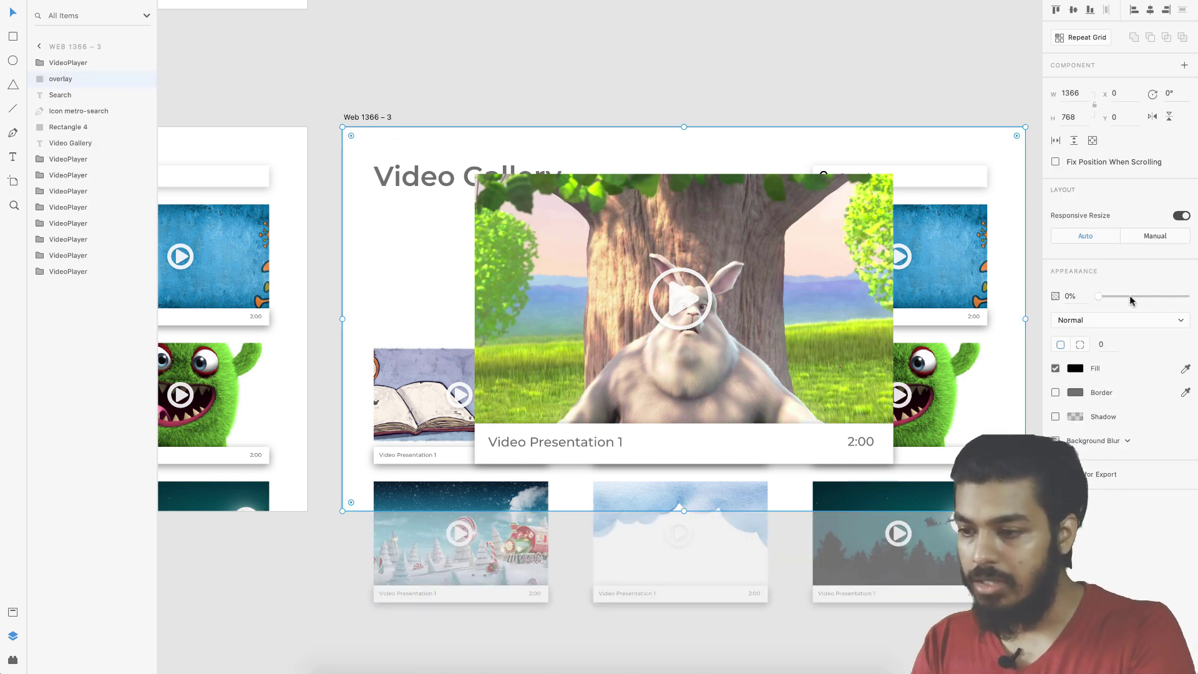
drag(1131, 300, 1156, 300)
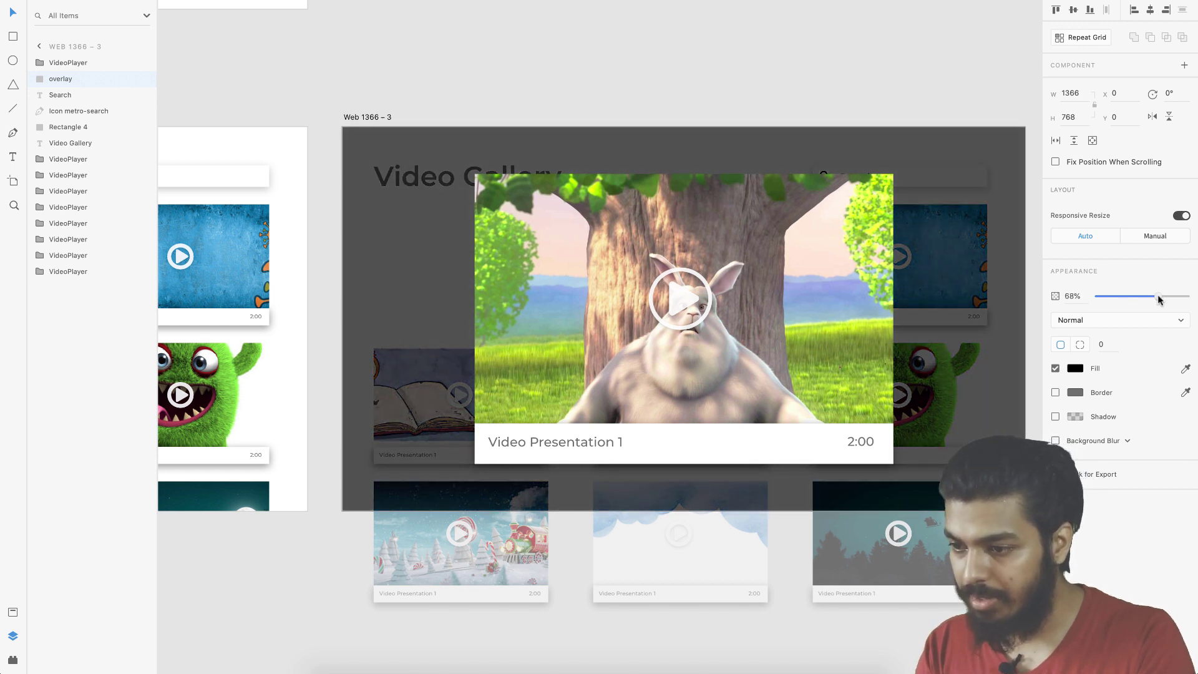
key(Escape)
click(646, 32)
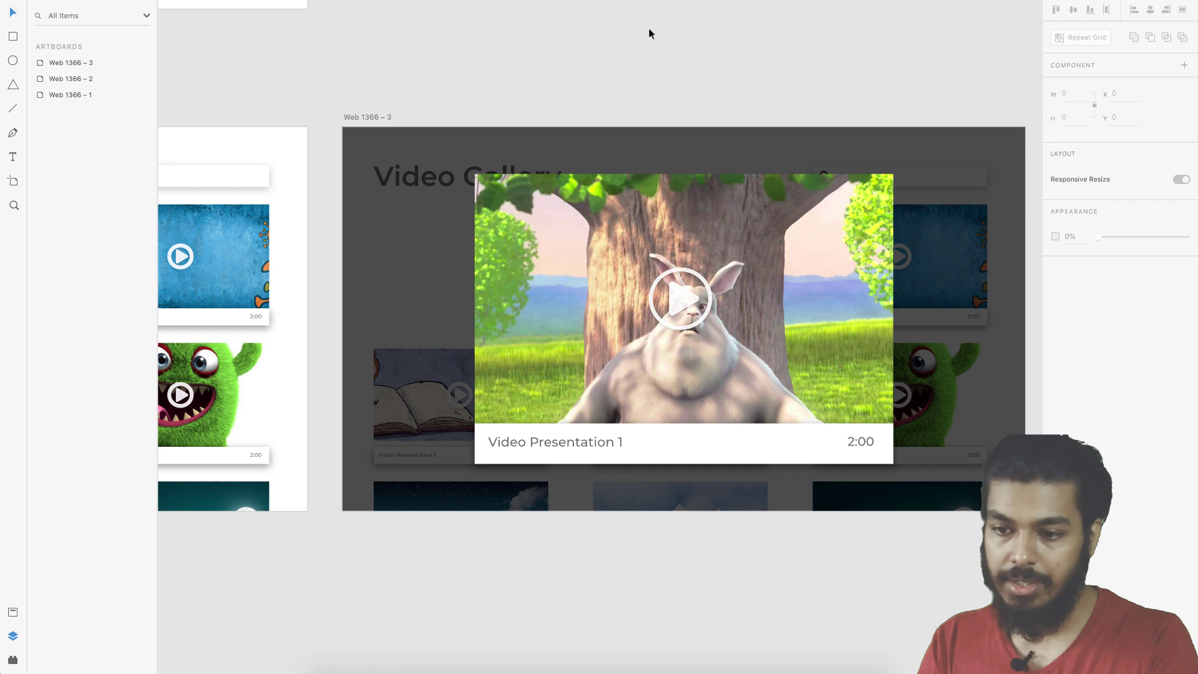
Set the opacity of the enlarged player's Title group to 0%.
scroll(649, 31, right, 3)
scroll(649, 31, down, 2)
double_click(598, 416)
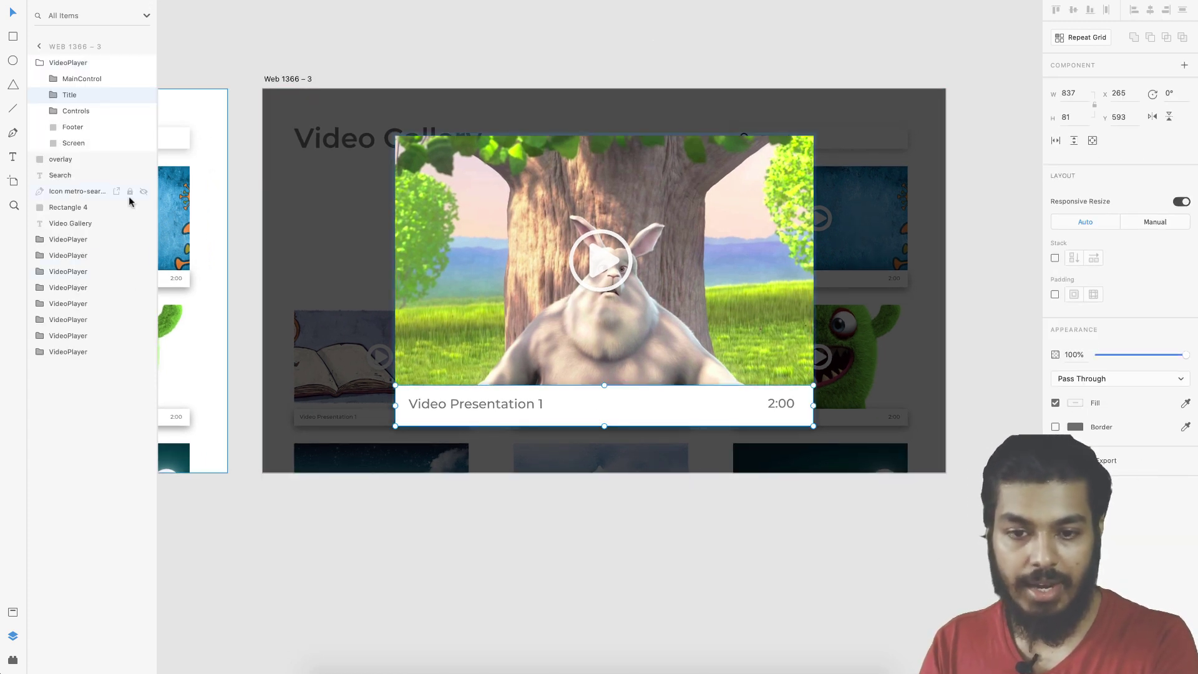
click(86, 116)
click(80, 96)
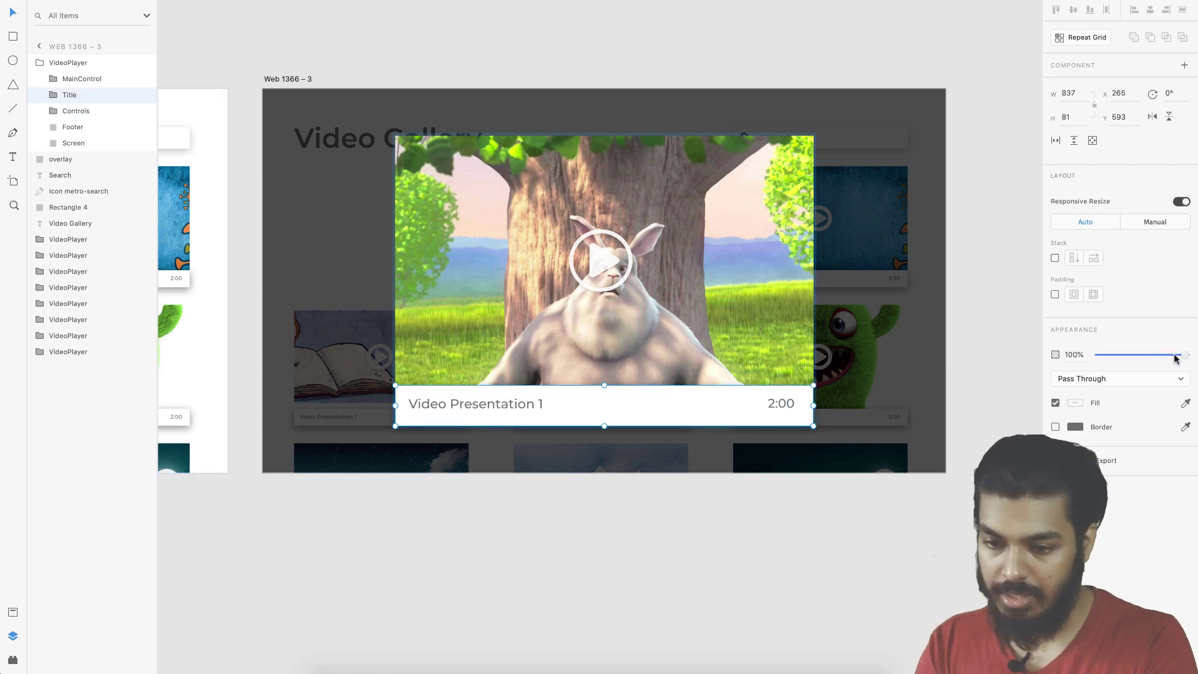
drag(1176, 355, 830, 388)
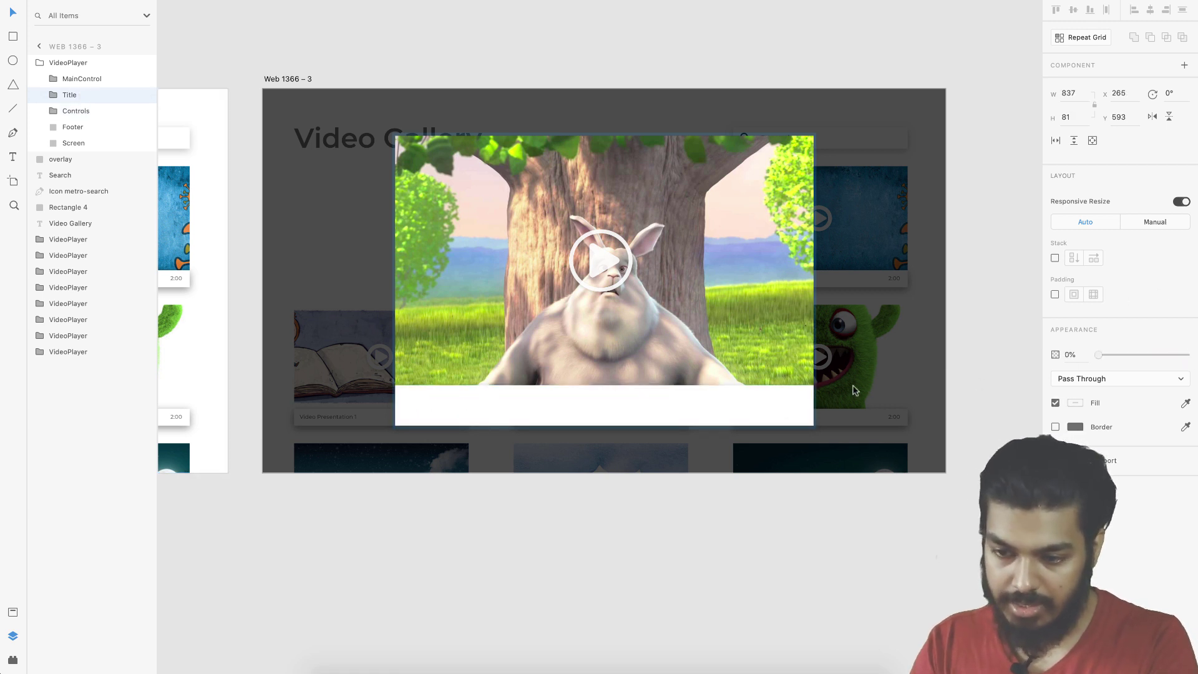
Set the opacity of the enlarged player's Controls group to 100%.
click(96, 113)
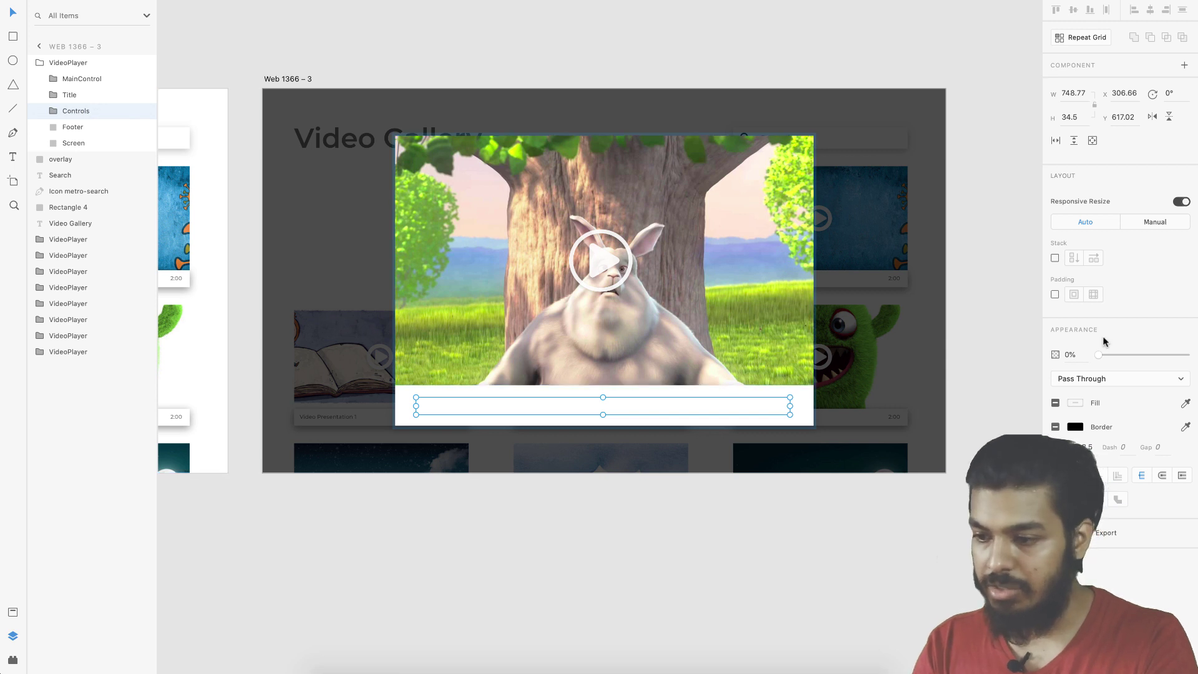
drag(1097, 354, 1193, 356)
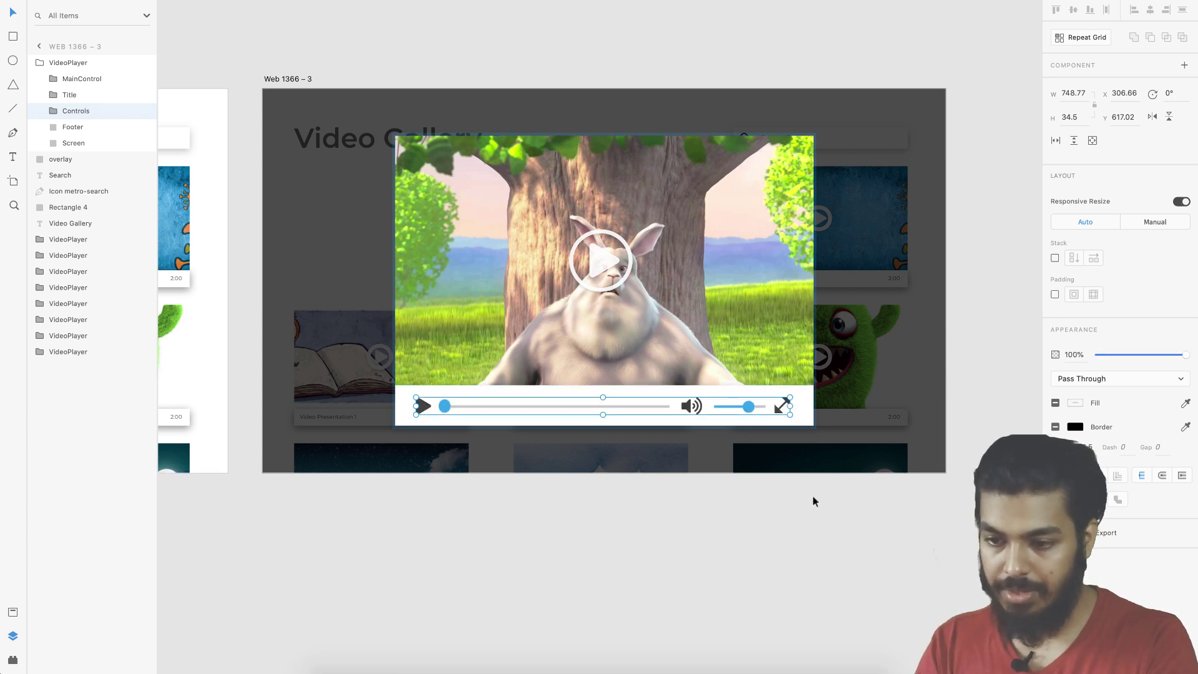
click(742, 527)
Duplicate the Web 1366 – 3 artboard with the enlarged player.
scroll(742, 527, down, 1)
scroll(743, 527, down, 1)
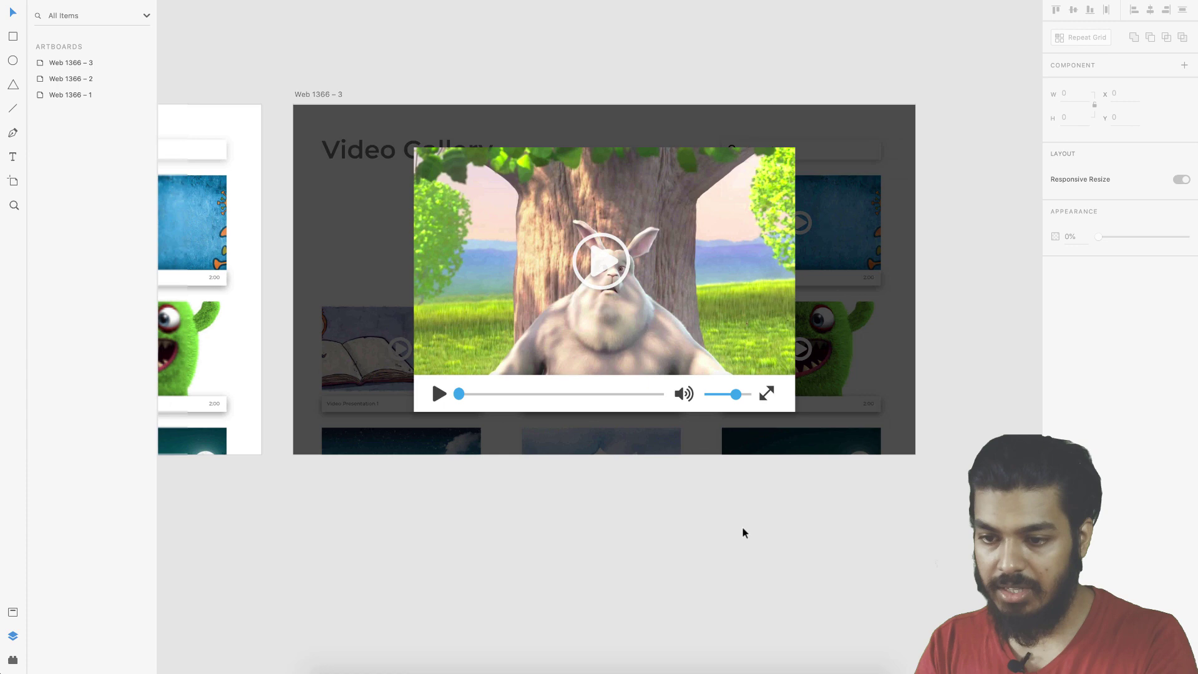
scroll(743, 528, down, 2)
scroll(742, 528, down, 3)
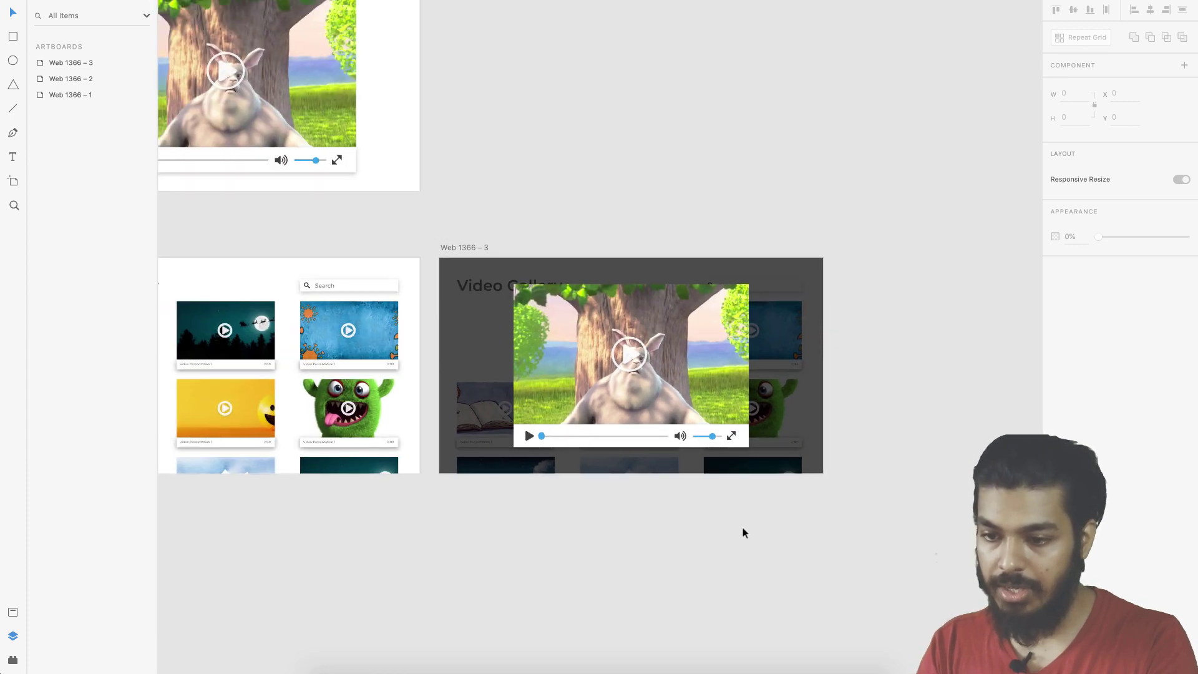
scroll(742, 532, right, 3)
click(342, 232)
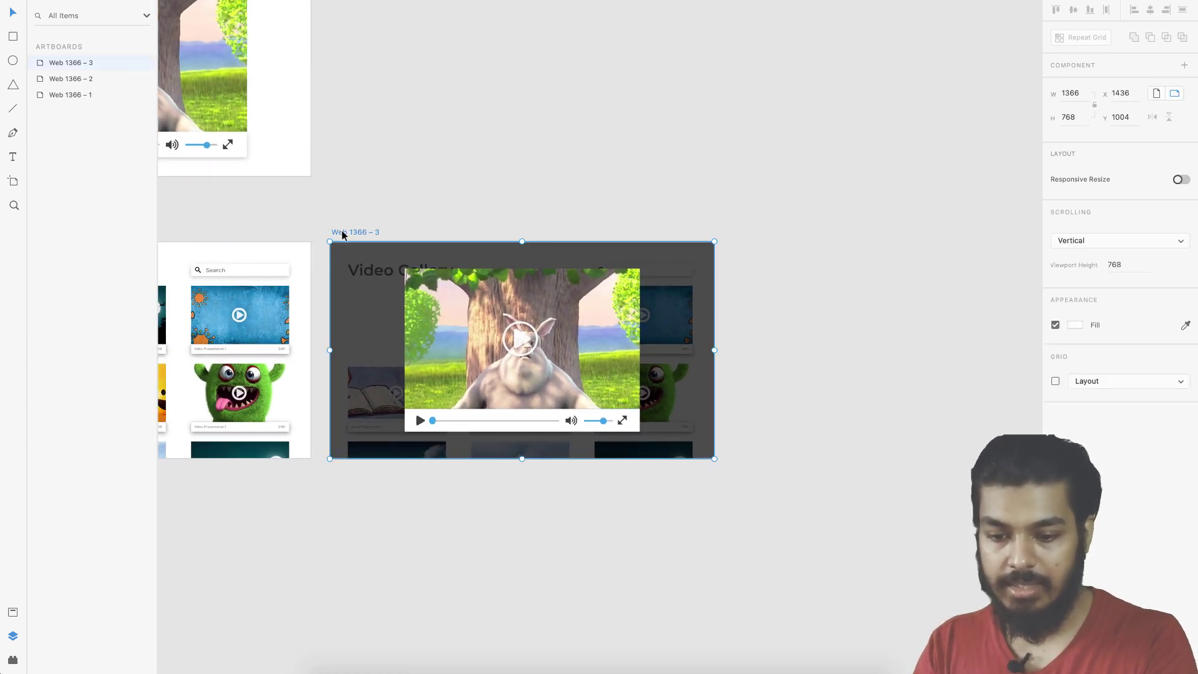
key(super+d)
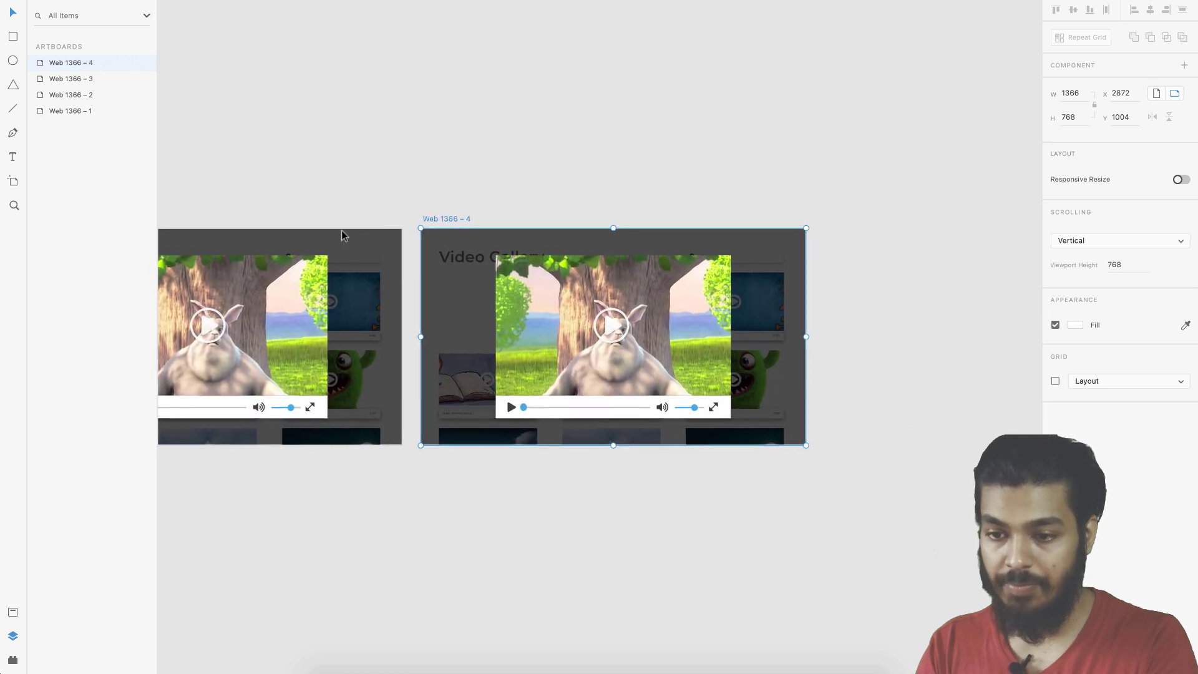
Set the opacity of the MainControl play button in the Web 1366 – 4 player to 0%.
scroll(540, 387, up, 3)
scroll(541, 391, down, 1)
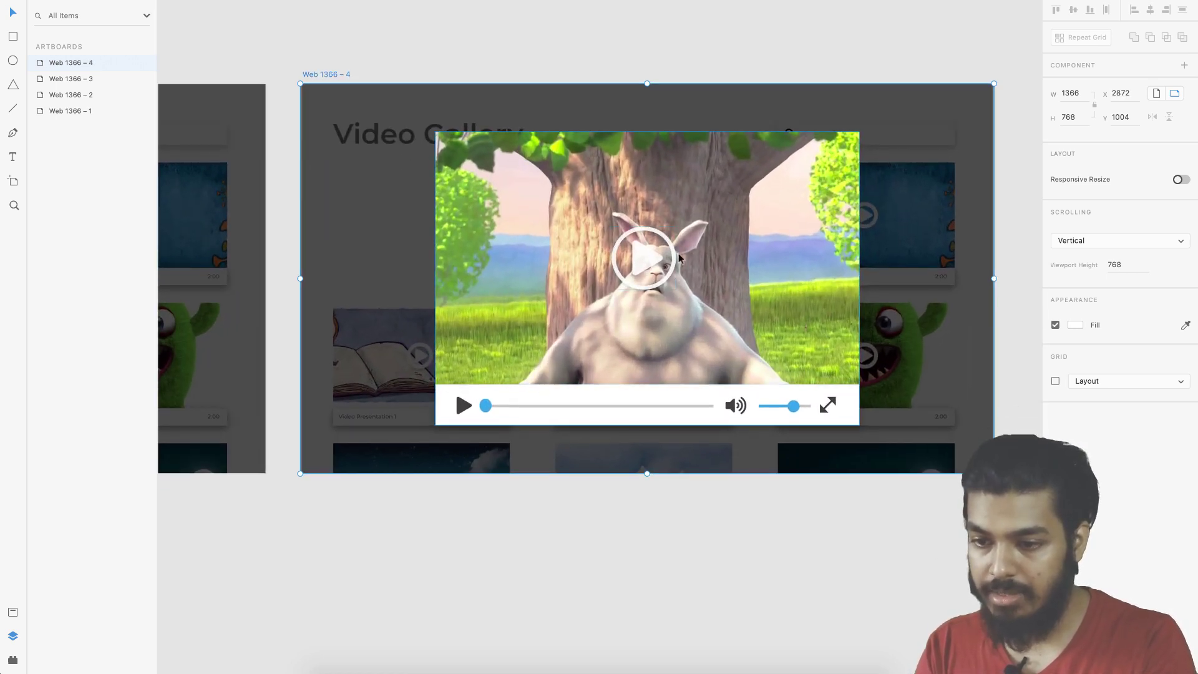
double_click(649, 252)
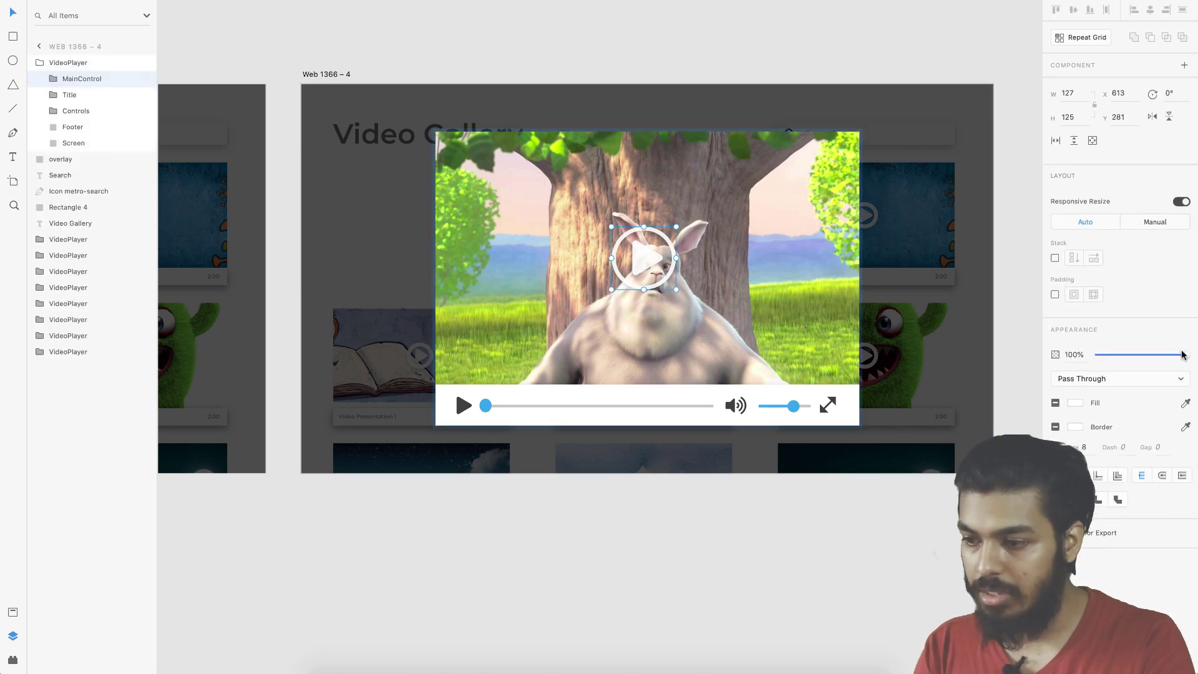
drag(1183, 355, 847, 354)
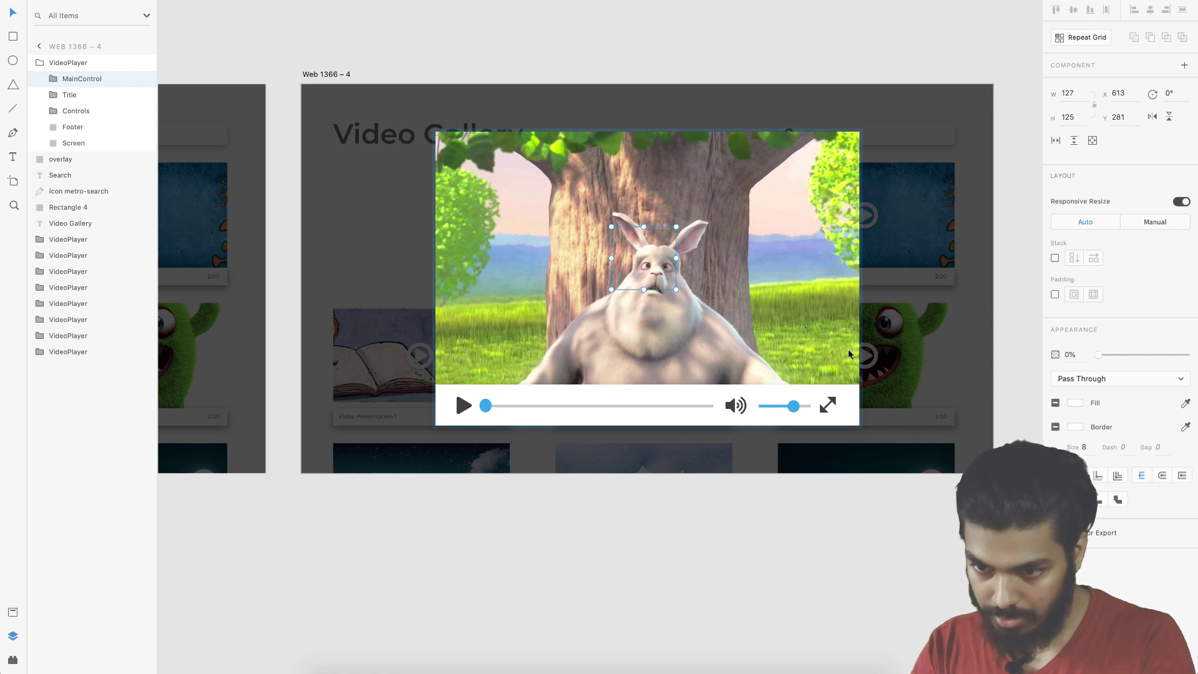
click(689, 515)
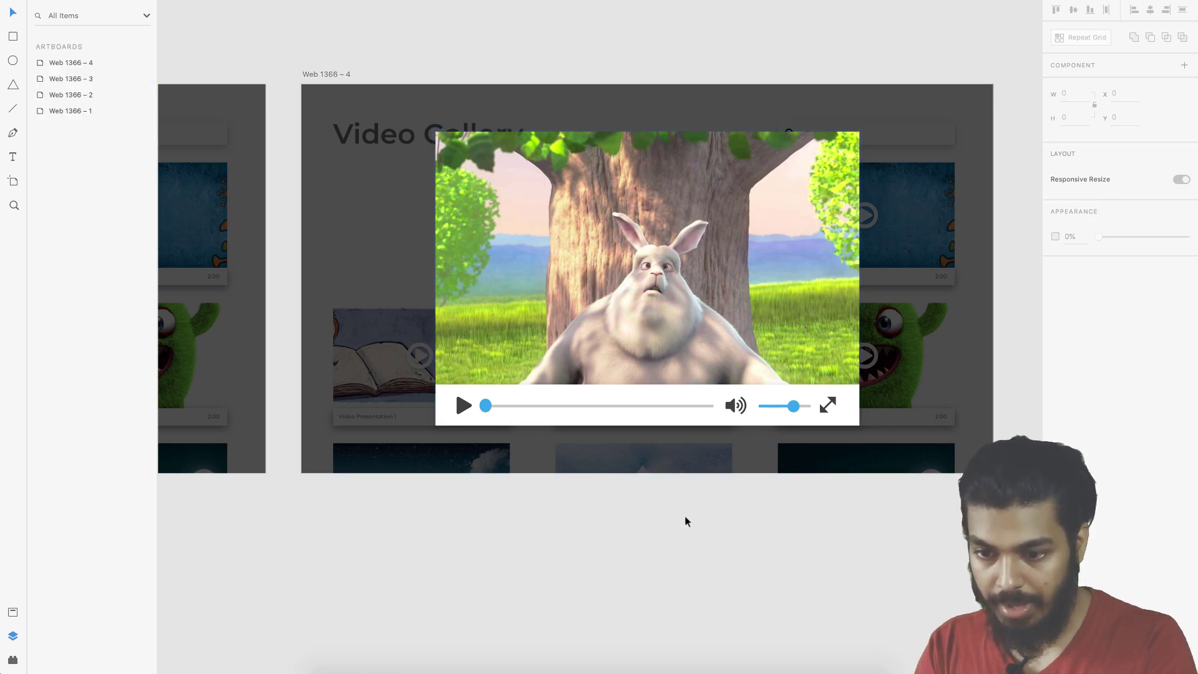
Hide the Title group inside the VideoPlayer group on the Web 1366 – 4 artboard.
super+click(459, 410)
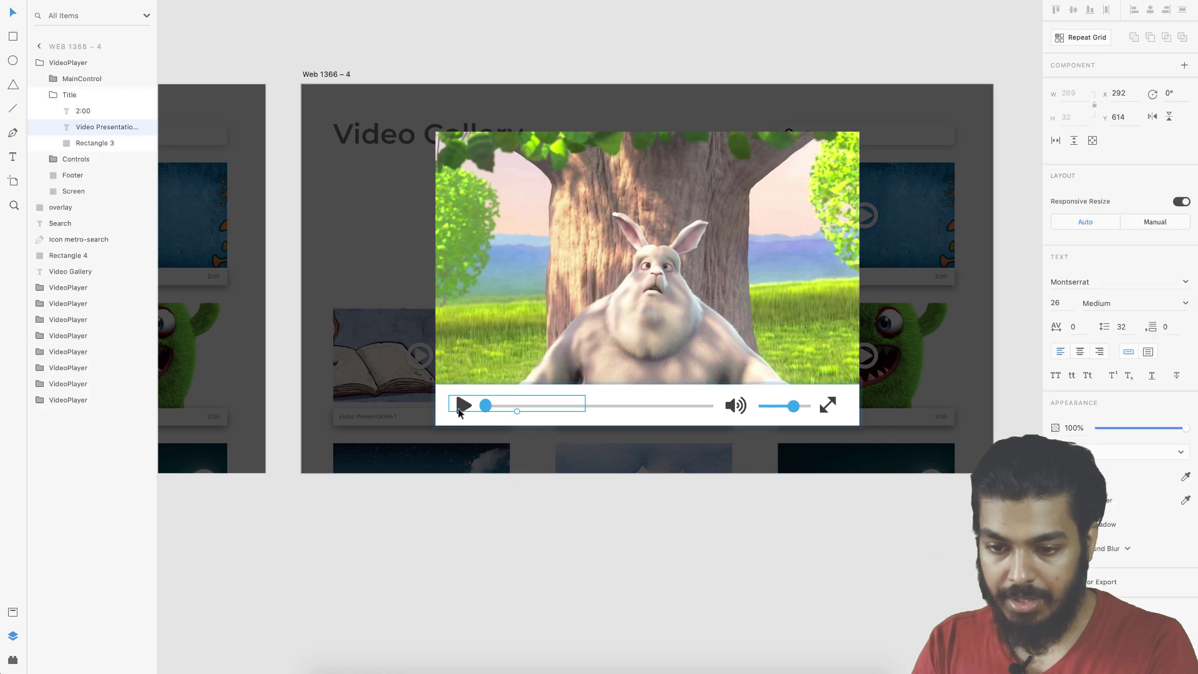
scroll(458, 409, up, 4)
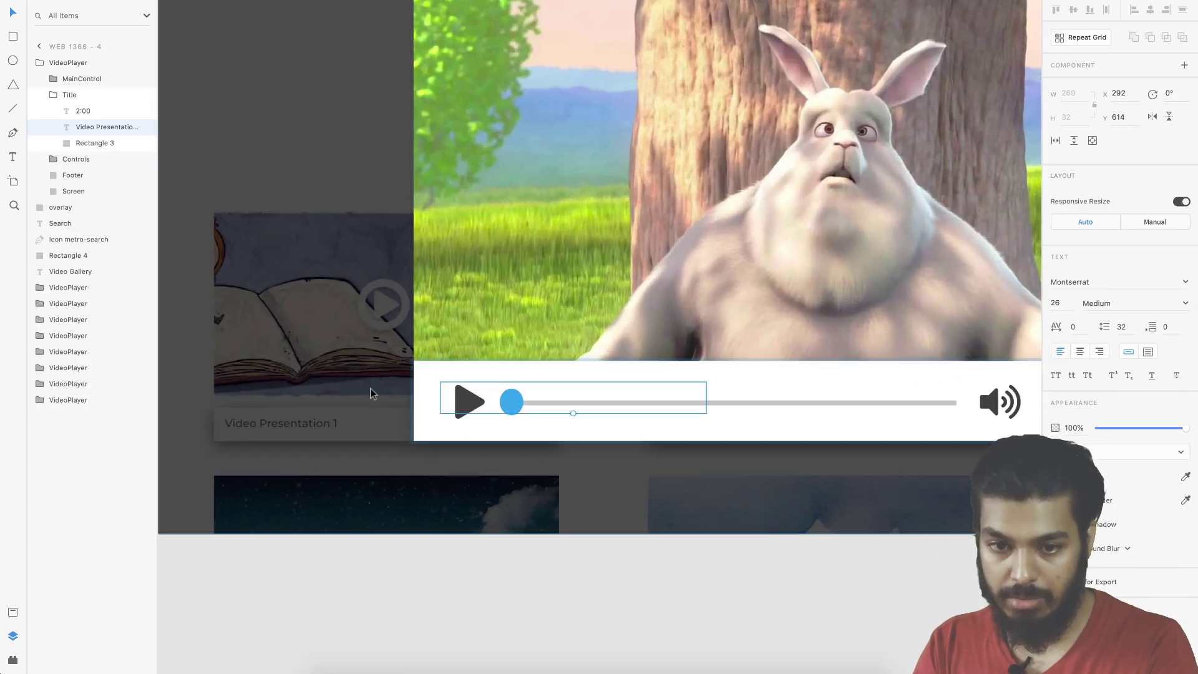
click(70, 94)
click(142, 95)
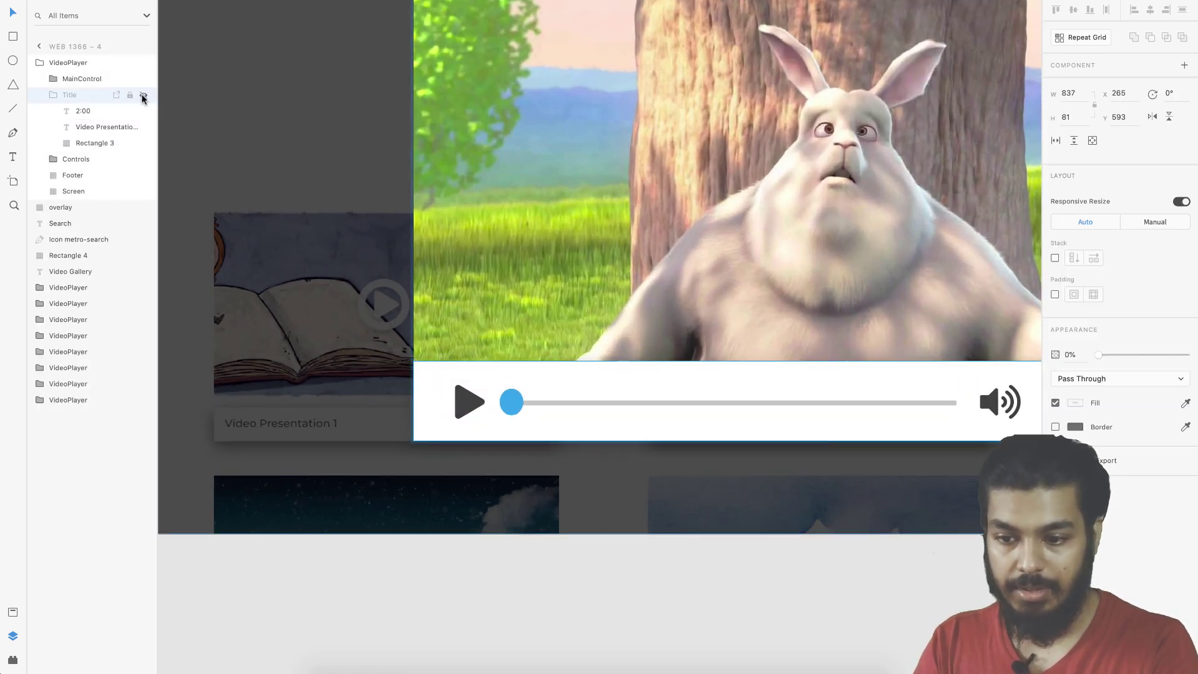
In the Web 1366 – 4 player controls, set the play icon's opacity to 0% and the pause icon's opacity to 74%.
super+click(470, 417)
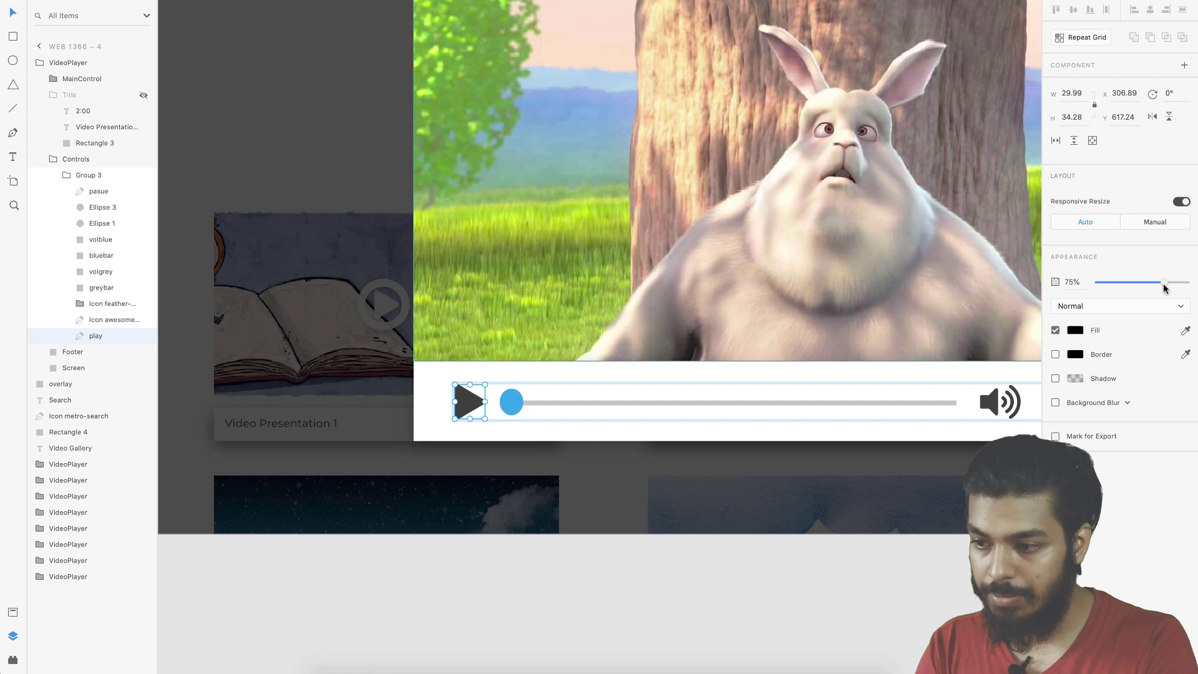
drag(1163, 285, 1096, 282)
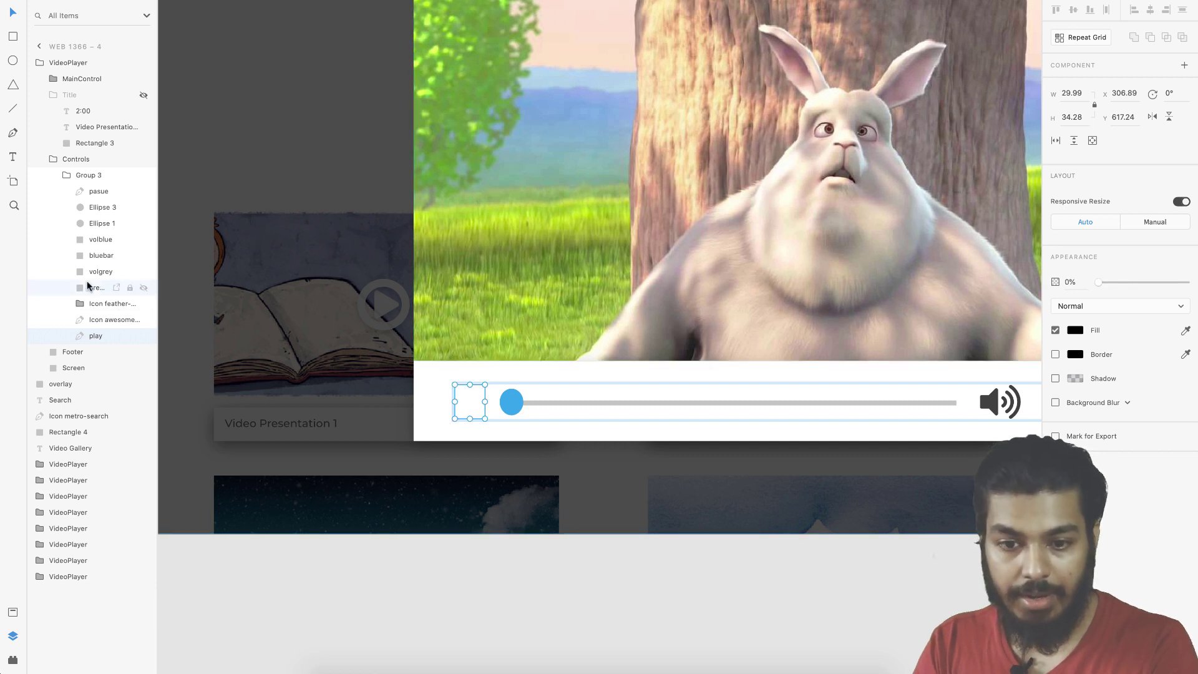
click(95, 191)
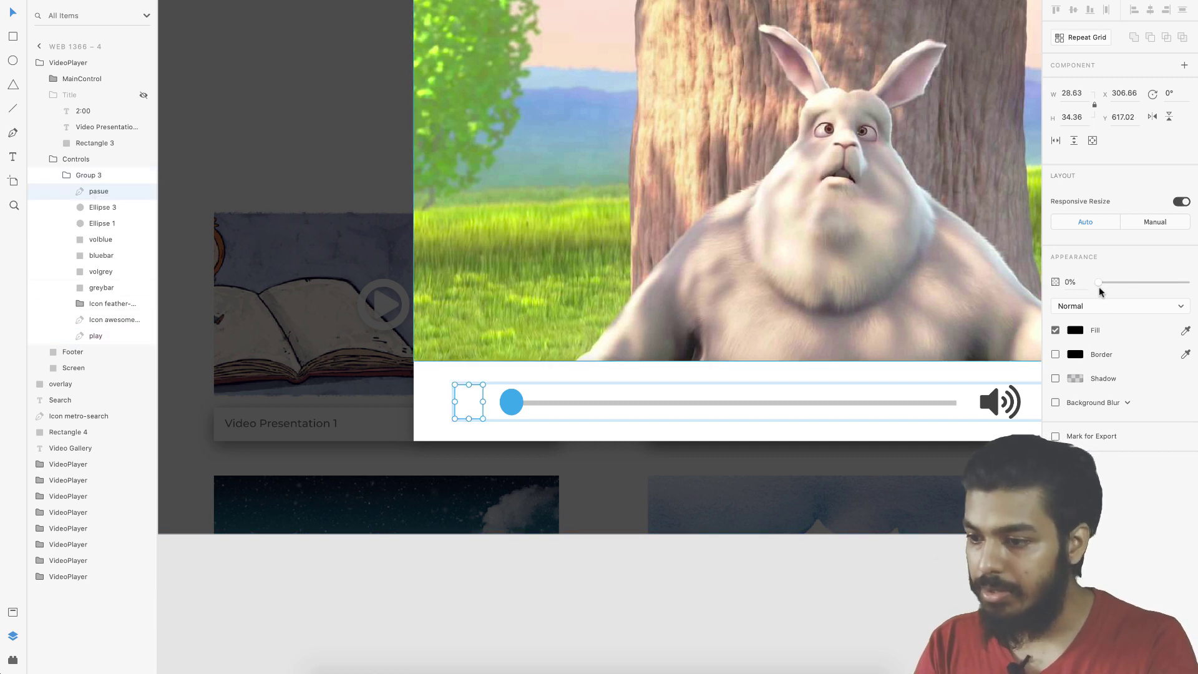
drag(1099, 284, 1163, 284)
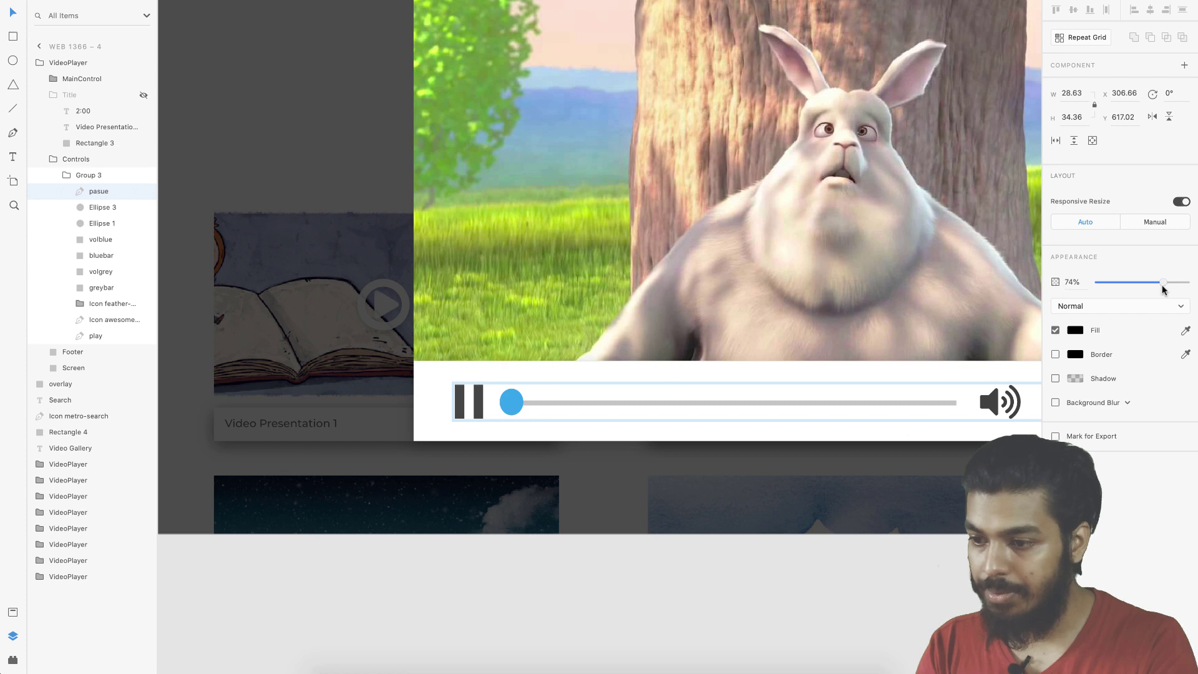
Duplicate the Web 1366 – 4 artboard with the playing-state video player.
click(701, 557)
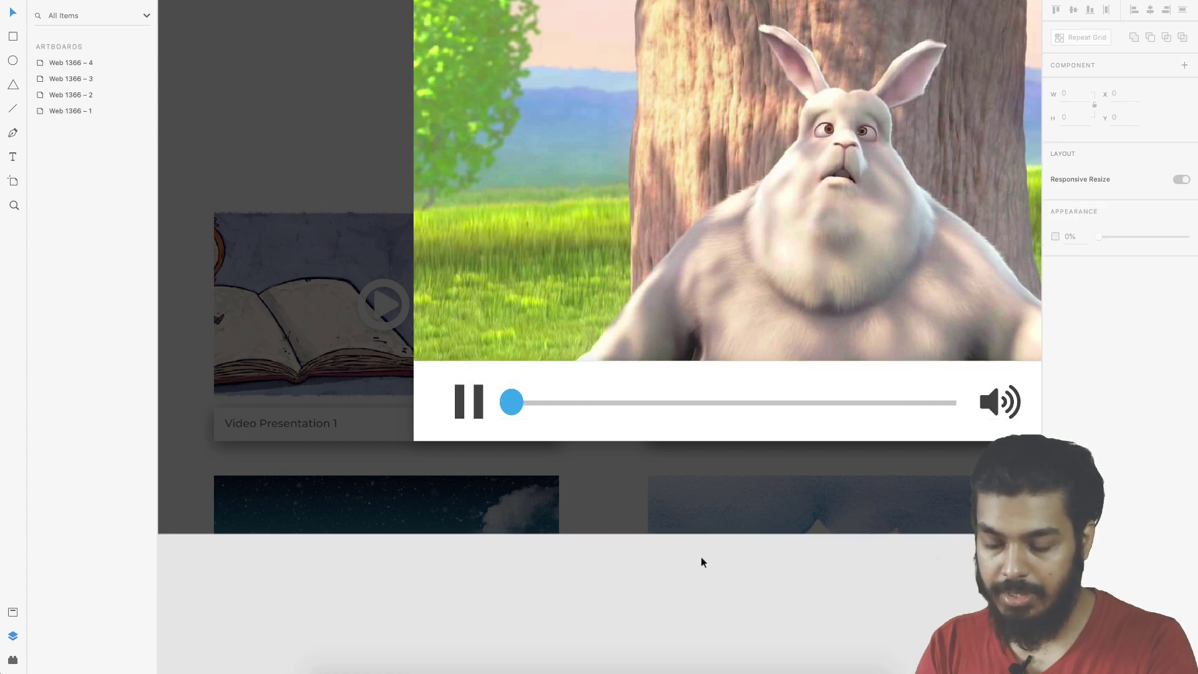
scroll(701, 557, down, 3)
scroll(700, 557, right, 3)
scroll(699, 557, down, 3)
scroll(699, 557, right, 3)
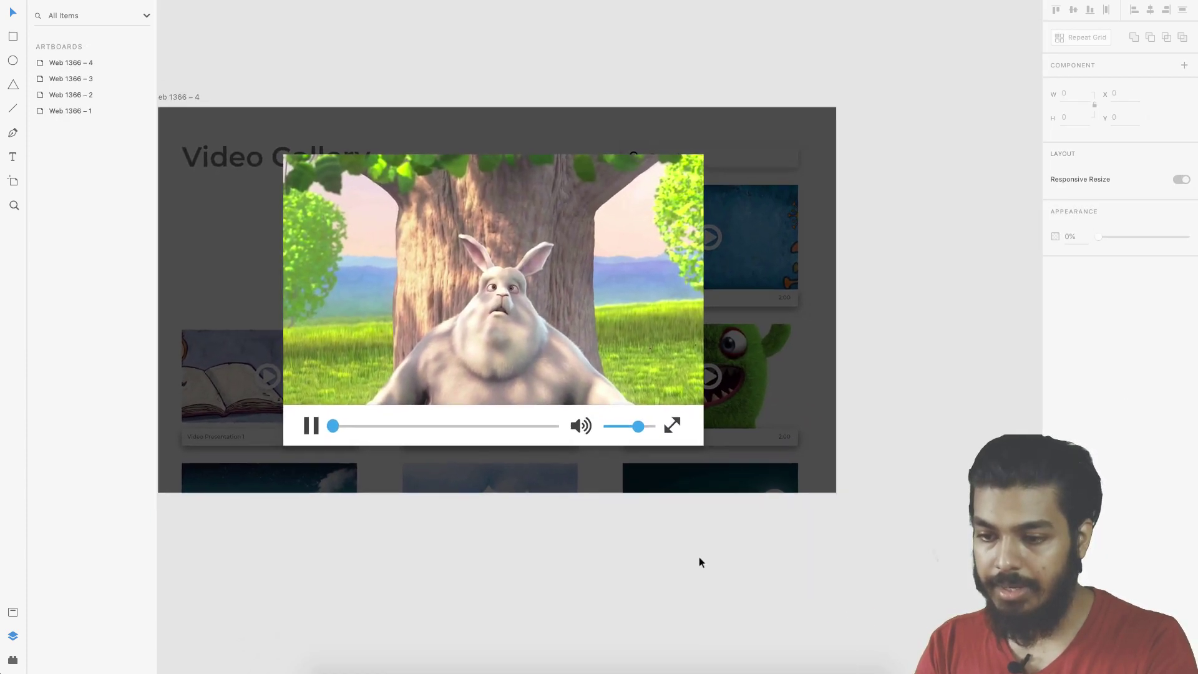
scroll(700, 557, down, 3)
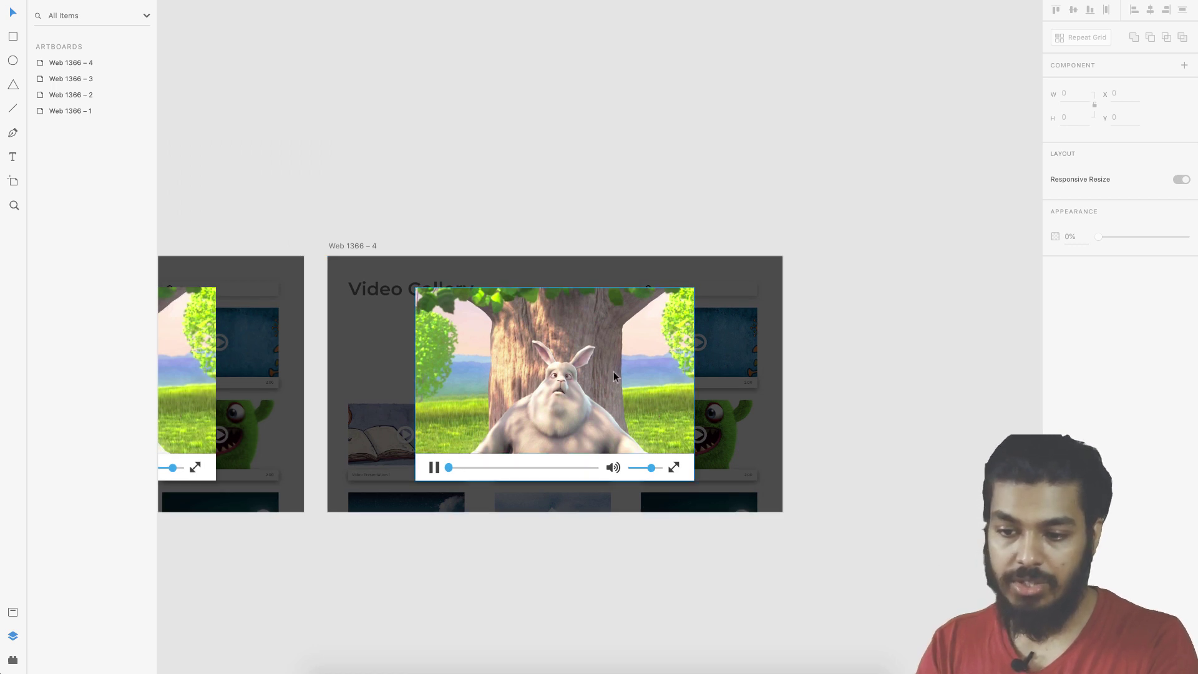
scroll(612, 371, down, 3)
scroll(613, 372, left, 5)
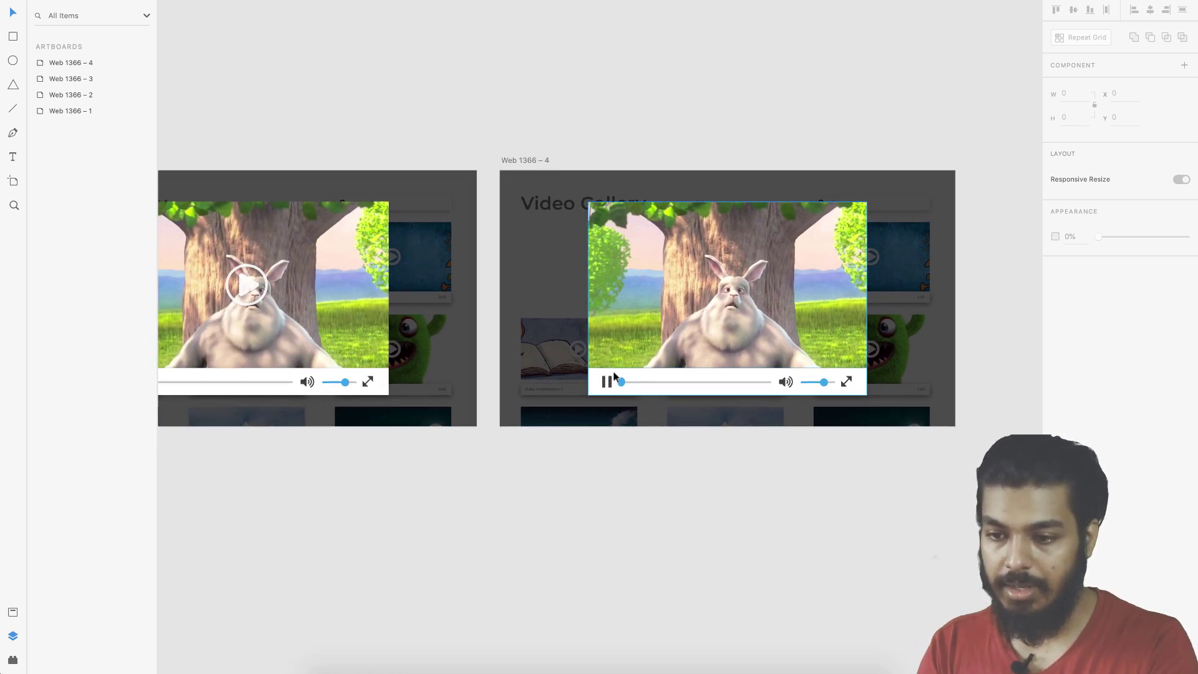
scroll(618, 112, down, 1)
scroll(618, 112, right, 4)
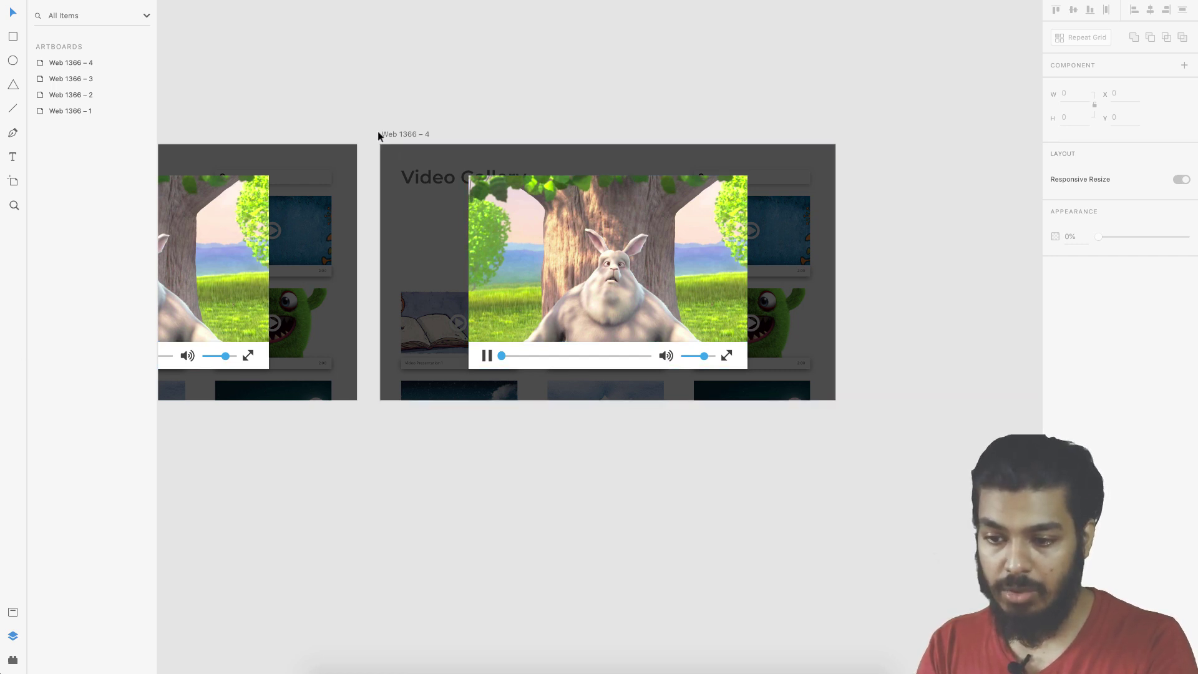
click(393, 135)
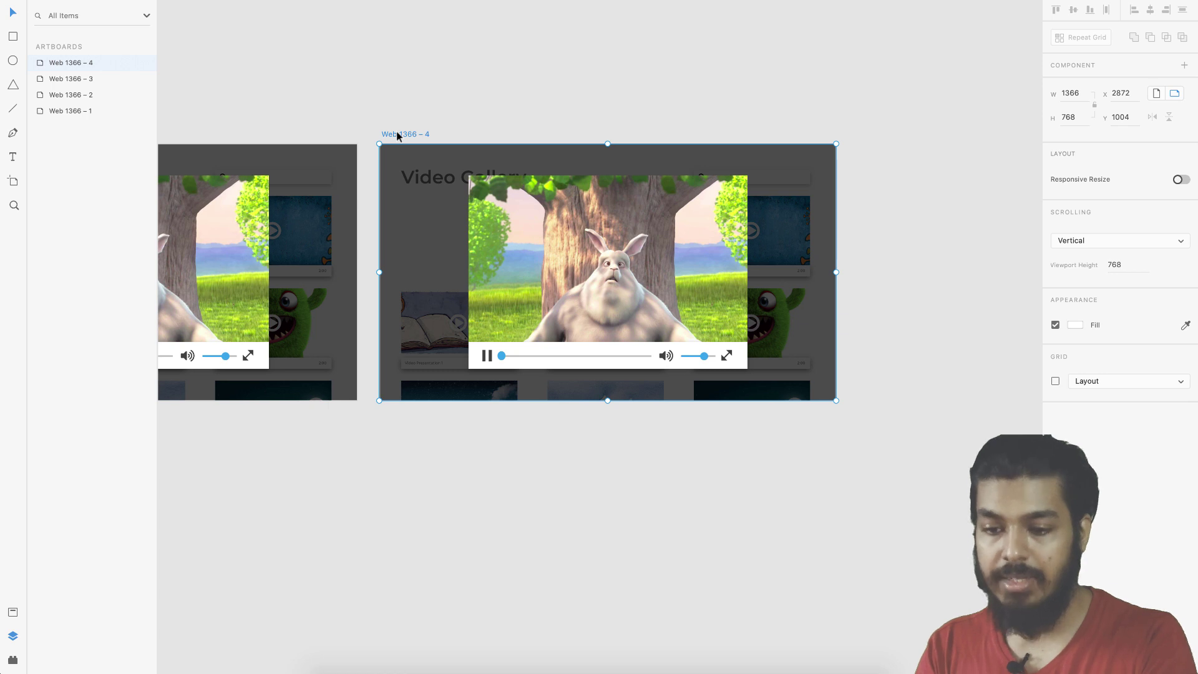
key(super+d)
Duplicate the Web 1366 – 5 artboard to make another player state for the end of the video.
scroll(599, 262, right, 5)
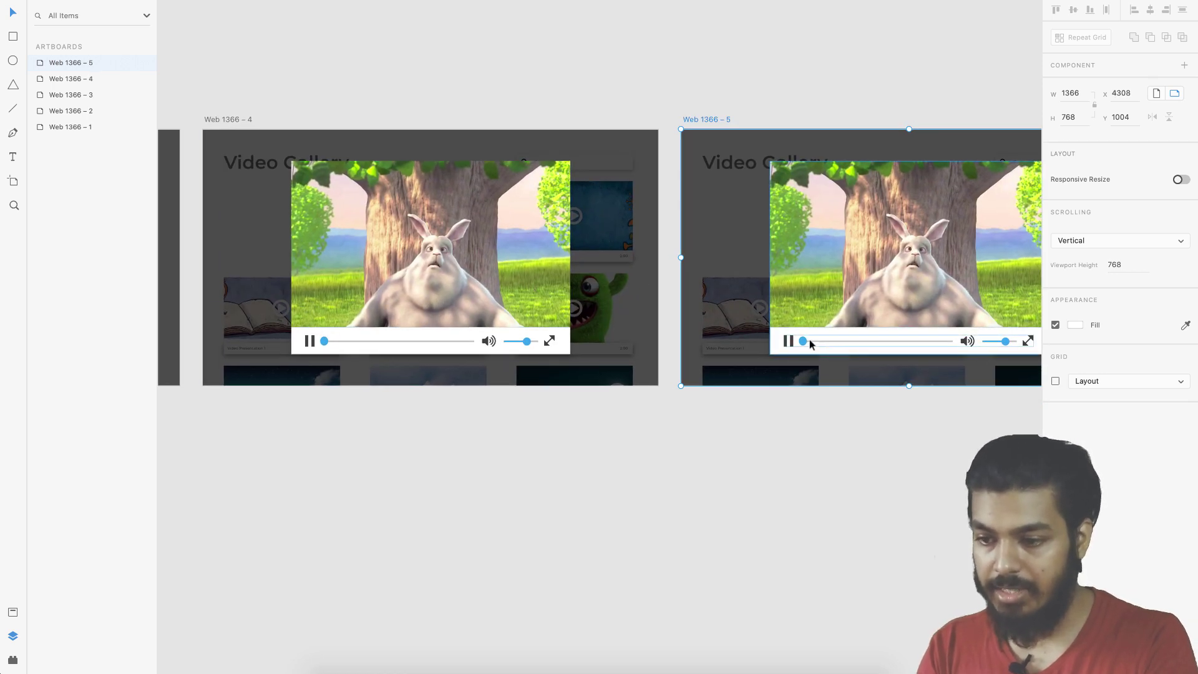
scroll(901, 347, left, 2)
scroll(900, 347, left, 2)
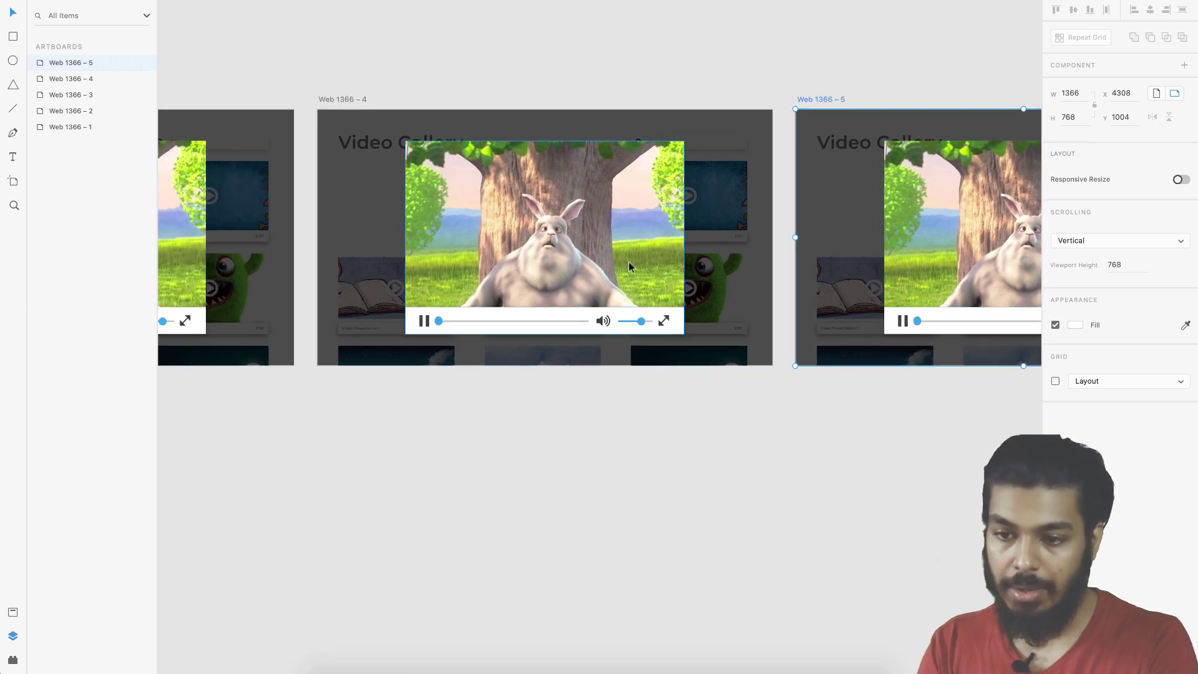
scroll(532, 225, right, 4)
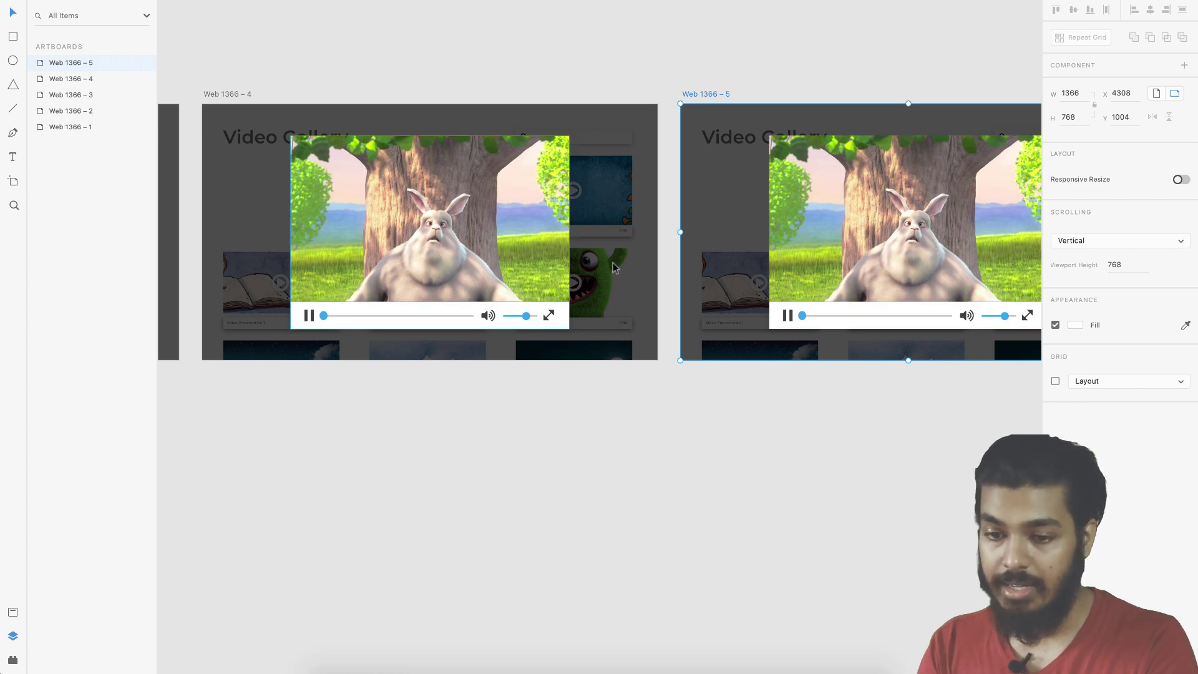
scroll(363, 287, down, 3)
scroll(363, 286, right, 2)
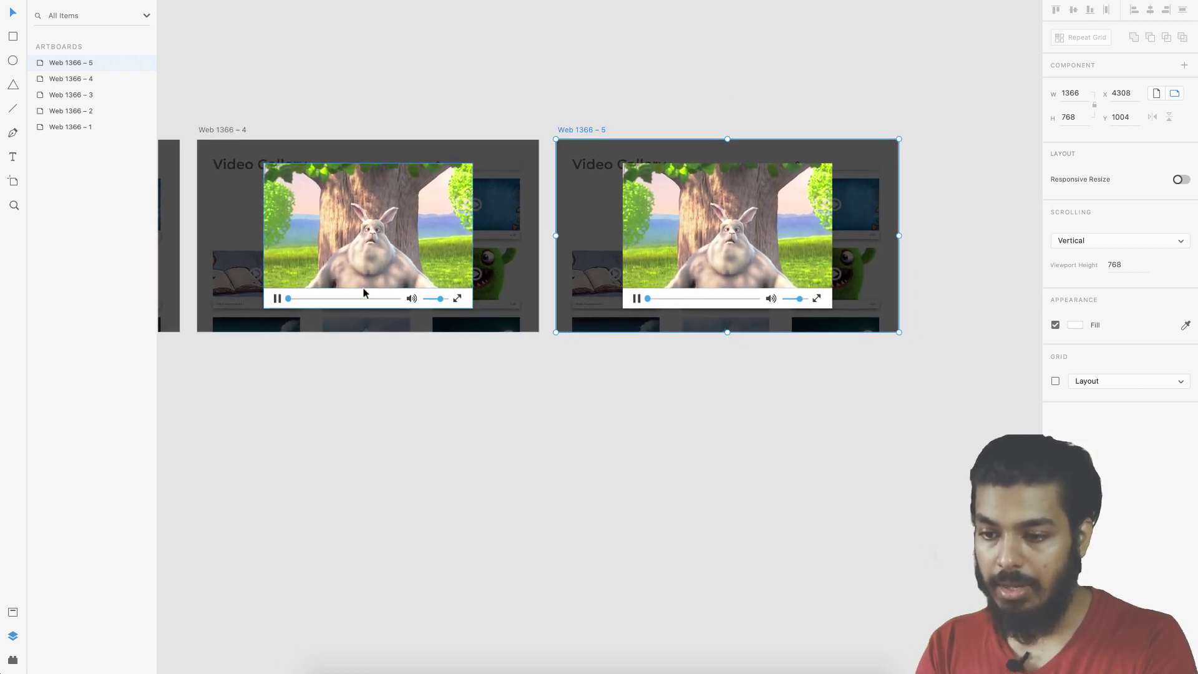
scroll(604, 297, right, 3)
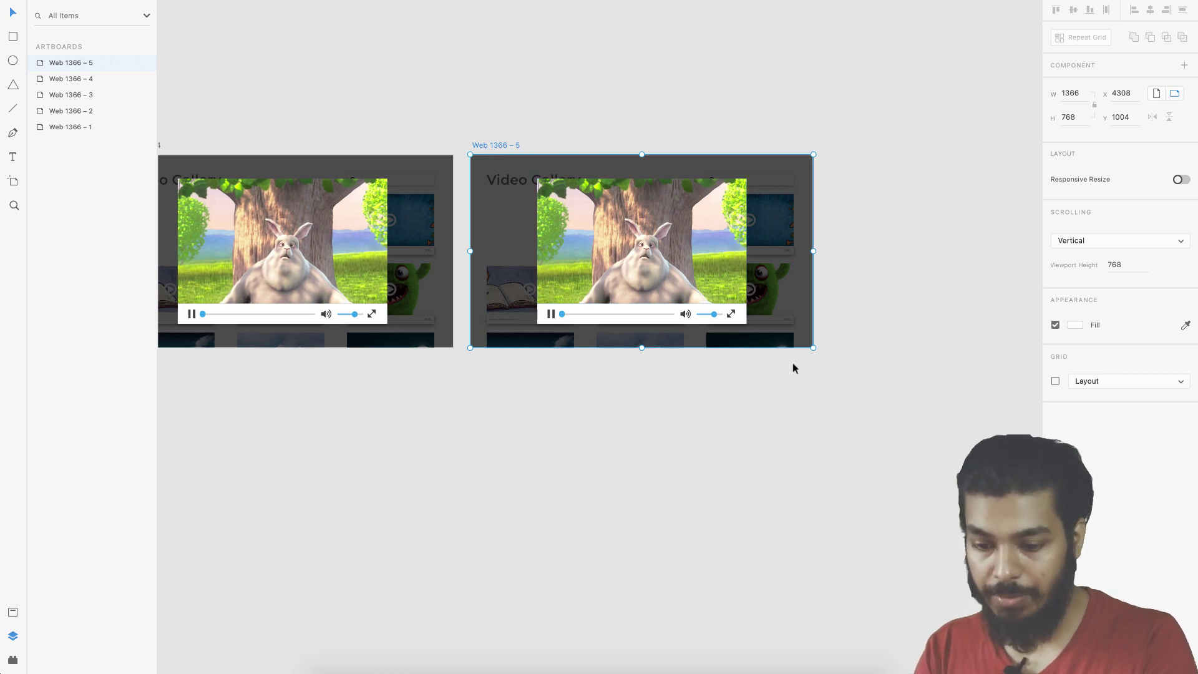
key(super+d)
On Web 1366 – 6, move the seek handle to X 802 at the timeline's end and stretch the bluebar to a width of 455.
scroll(660, 372, up, 5)
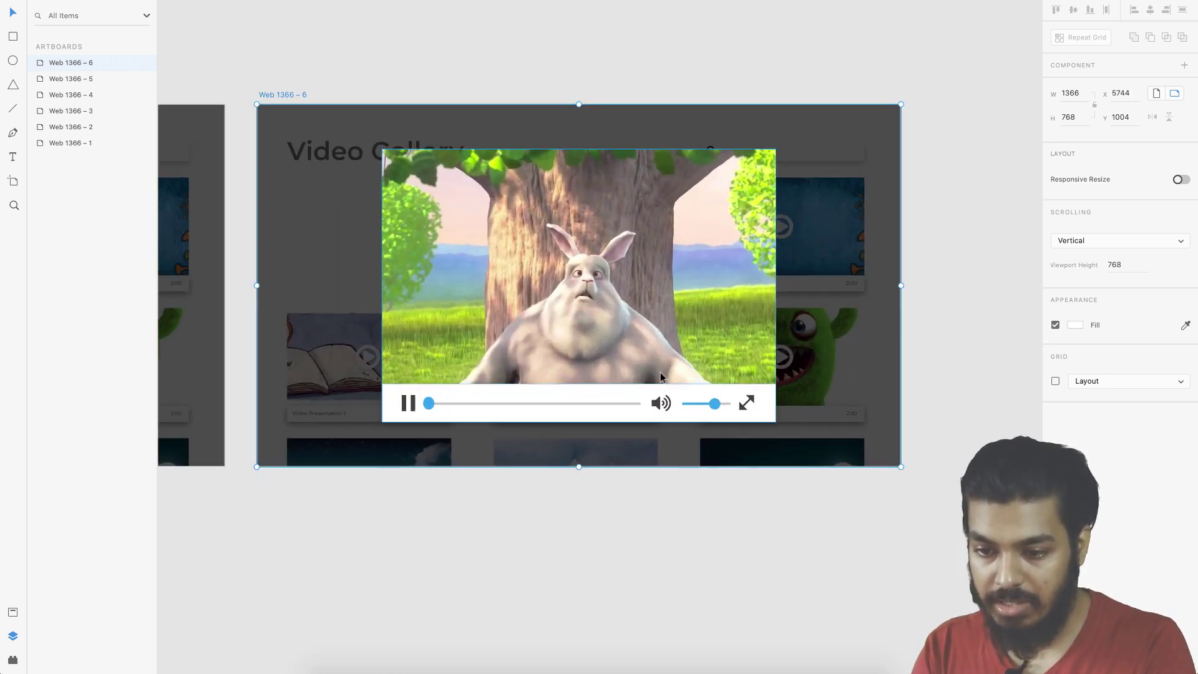
super+click(451, 384)
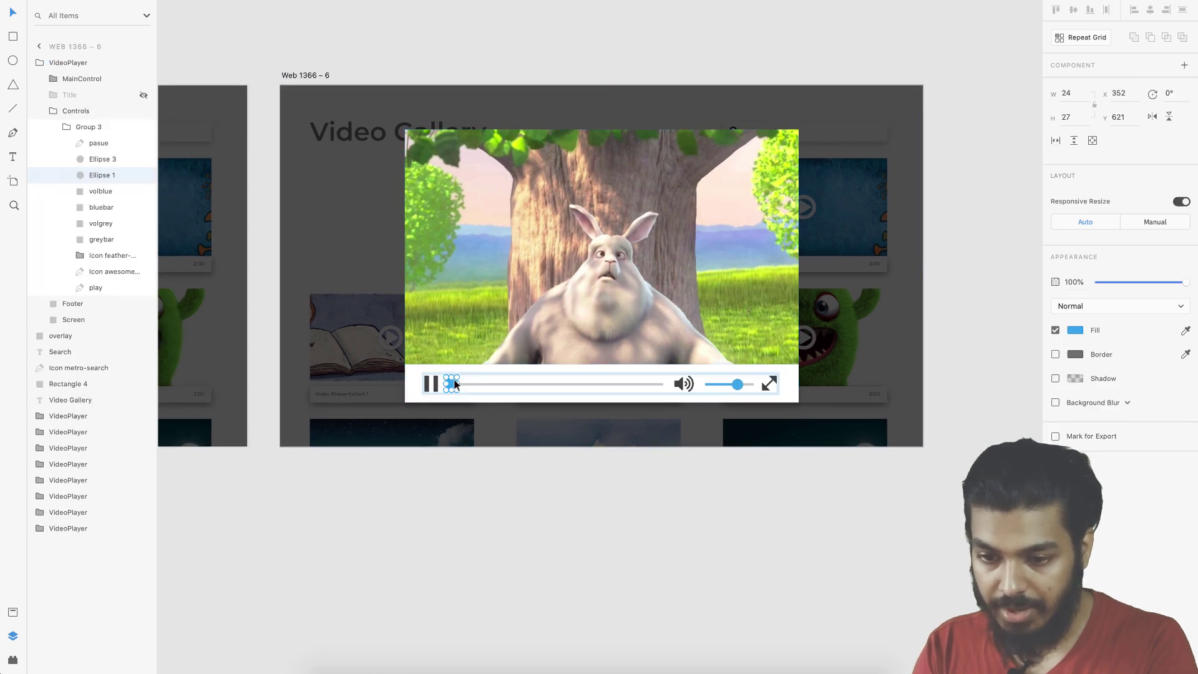
scroll(451, 384, up, 3)
drag(451, 389, 791, 386)
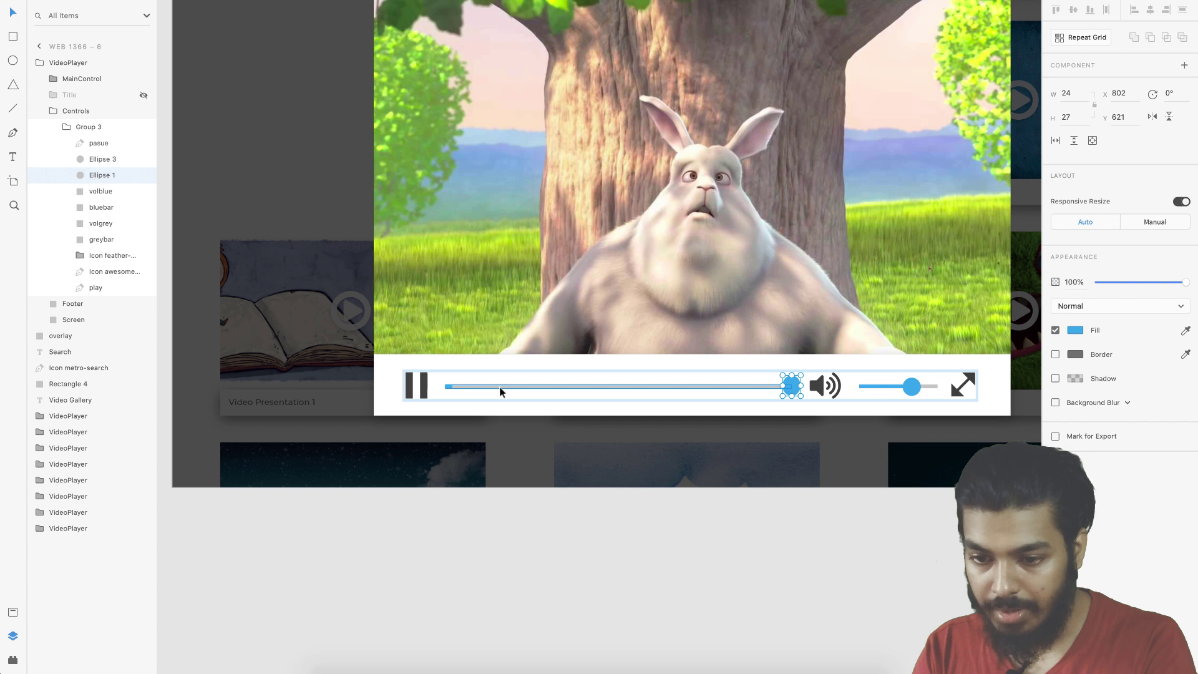
click(448, 385)
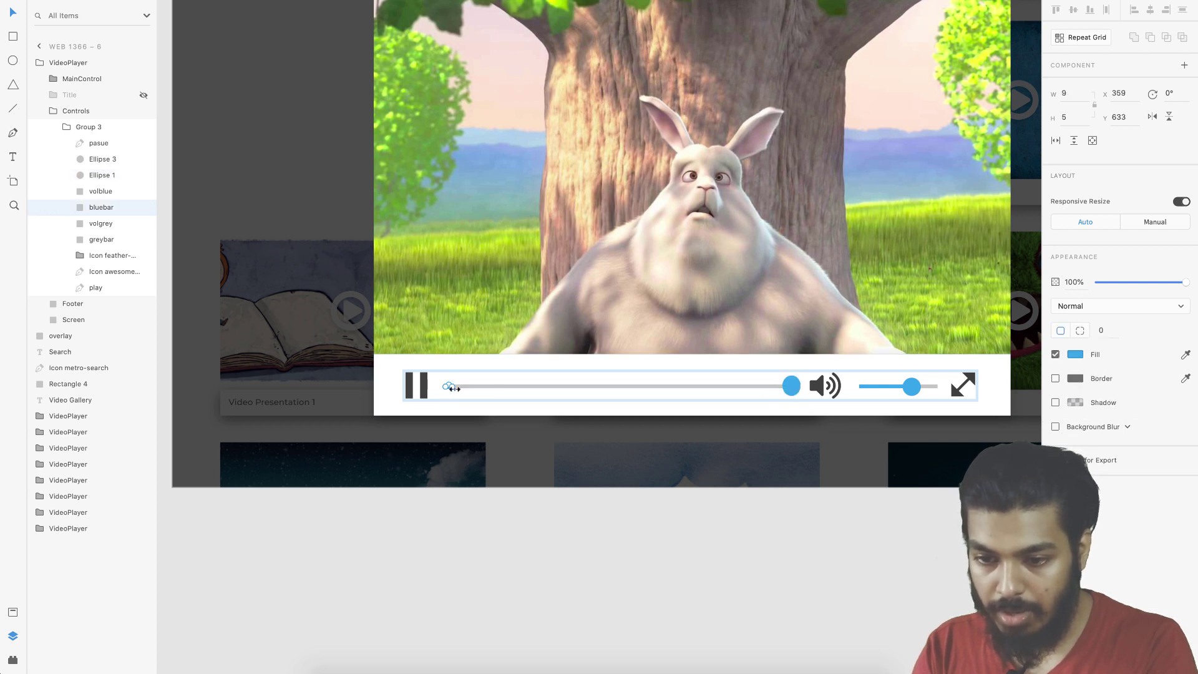
drag(453, 386, 789, 391)
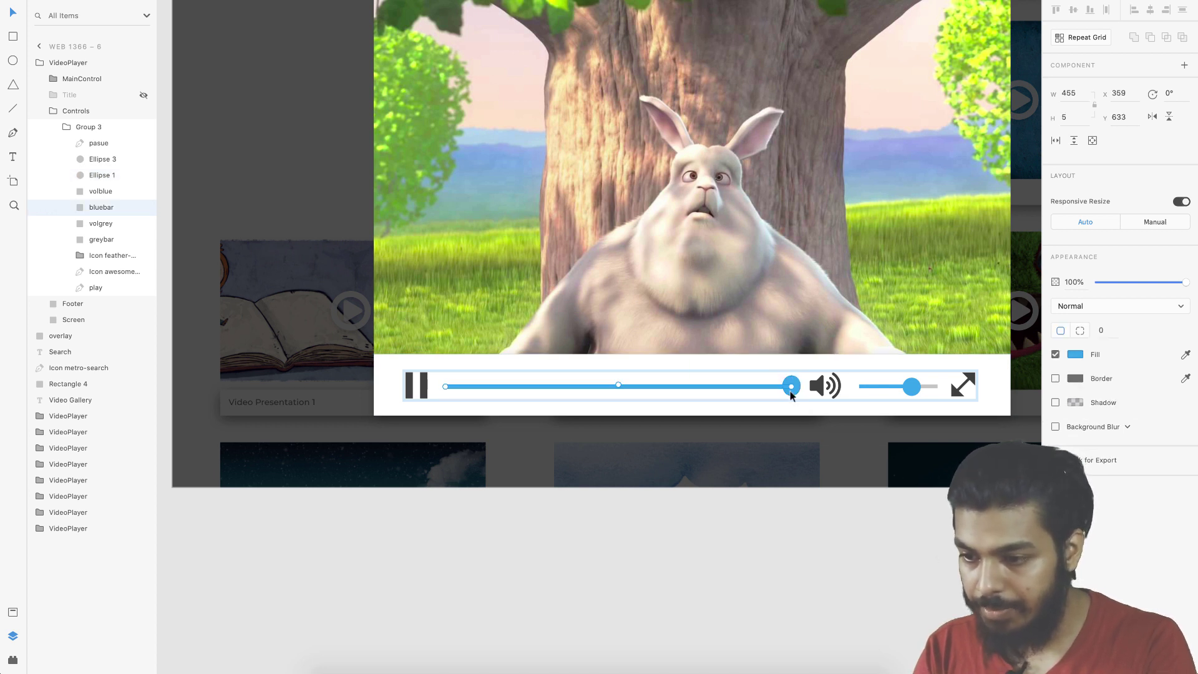
In the Web 1366 – 6 player controls, set the play icon's opacity to 75% and the pause icon's opacity to 0%.
click(416, 384)
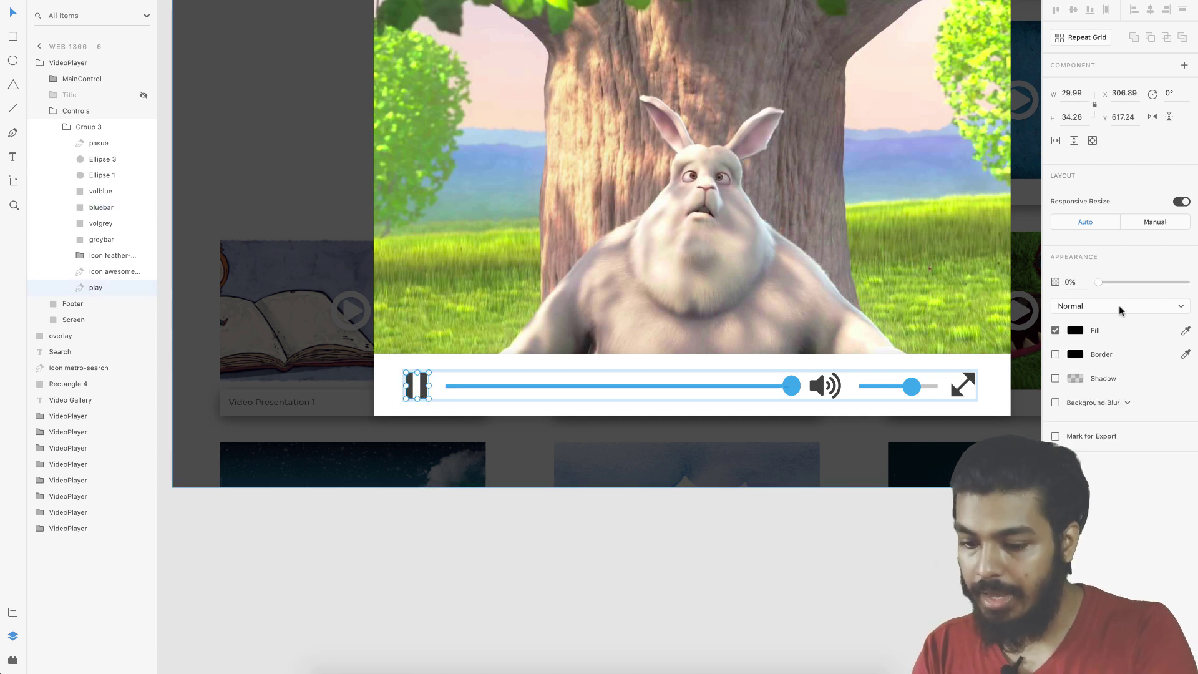
key(7)
key(5)
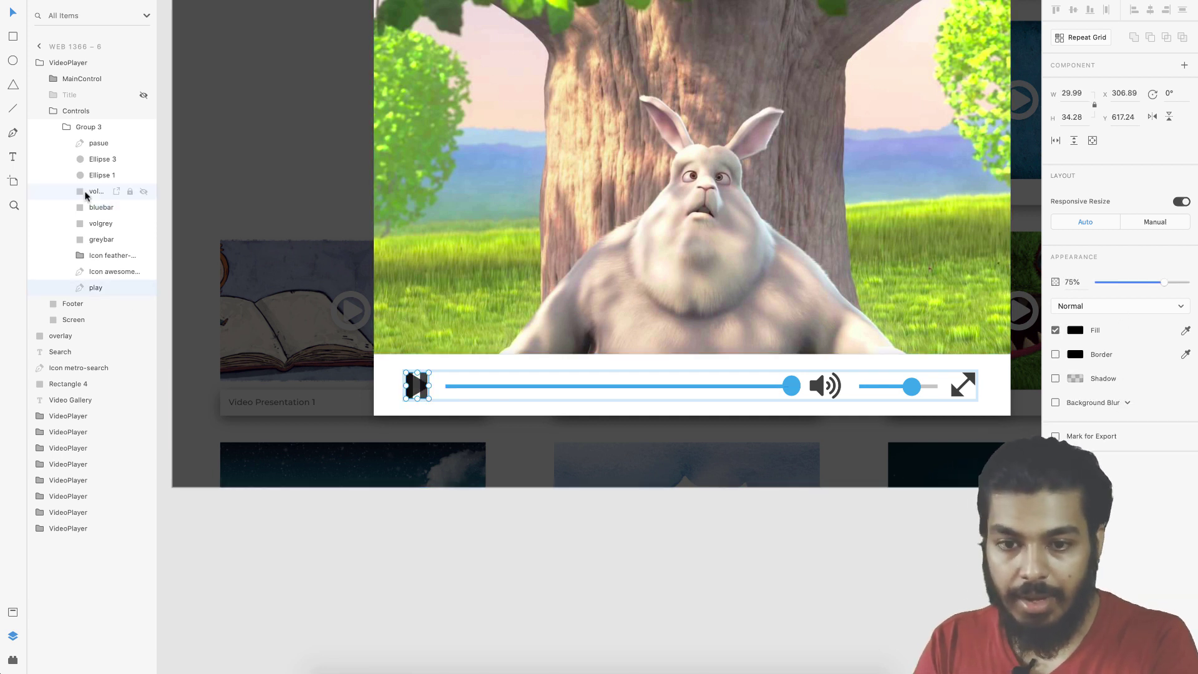
click(93, 148)
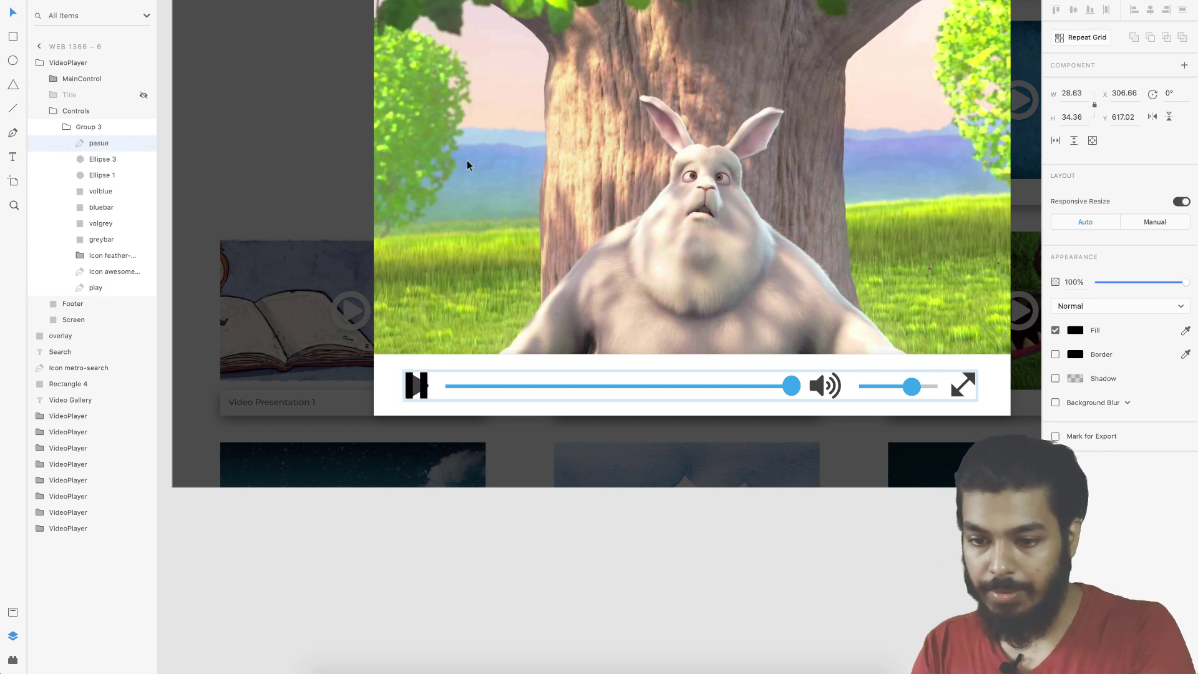
drag(1140, 280, 979, 268)
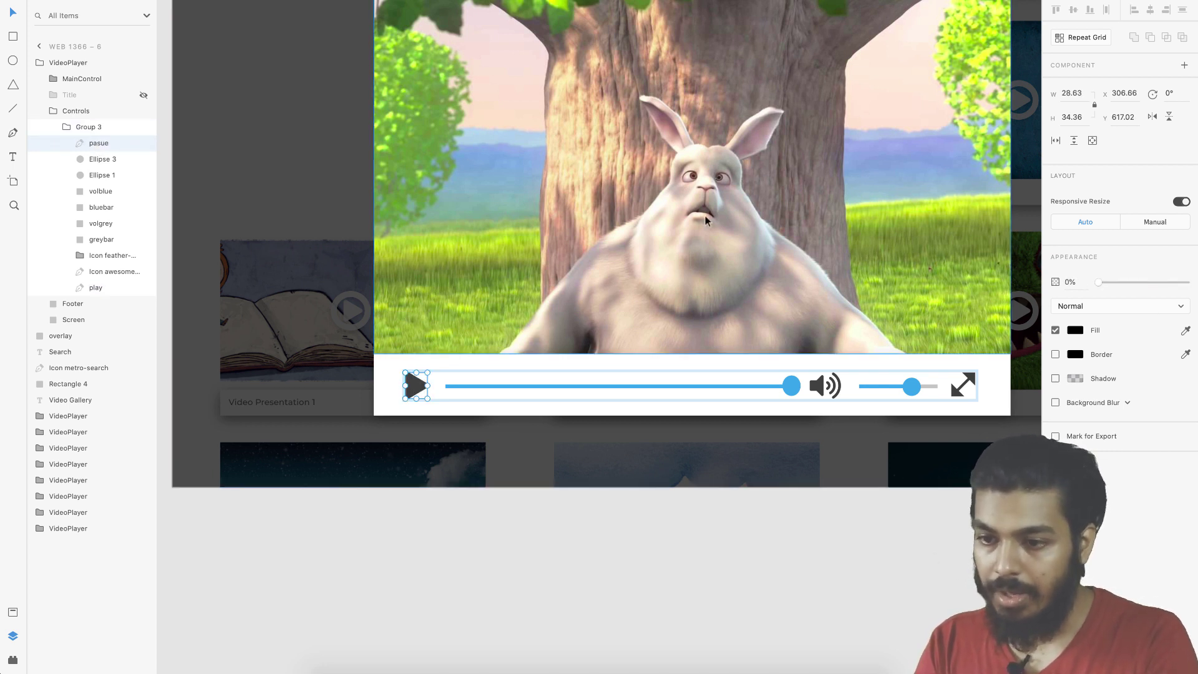
On Web 1366 – 6, set the MainControl group's opacity to 100% and its MainPlay icon's opacity to 0%.
click(707, 173)
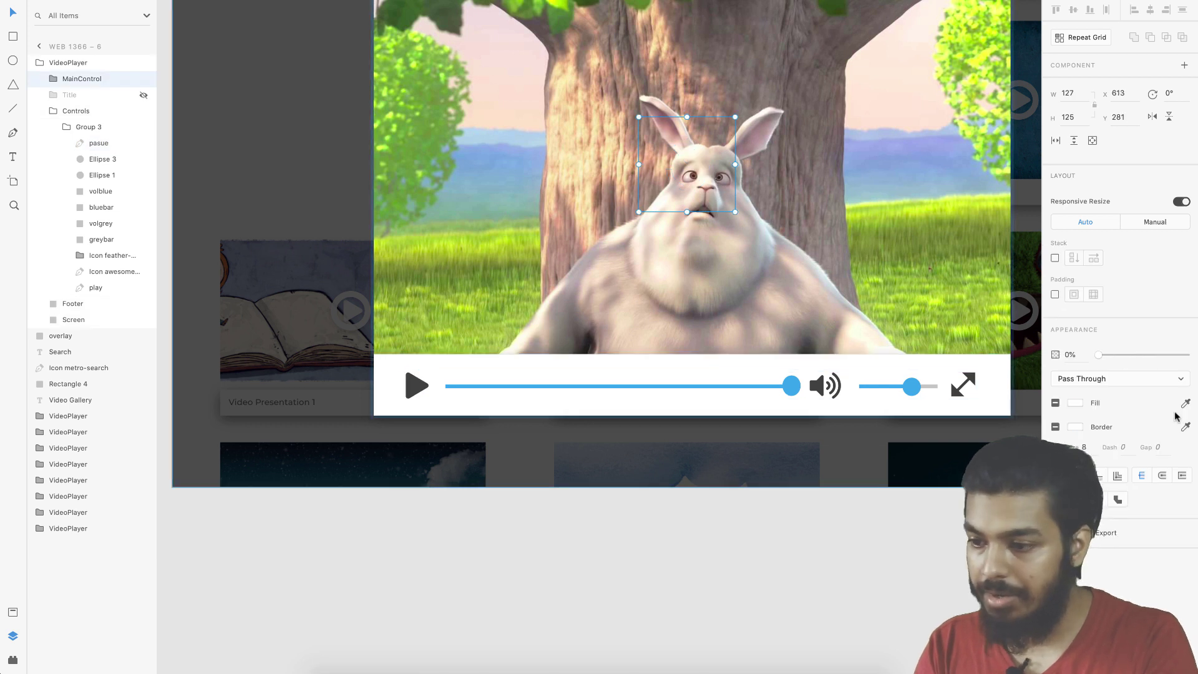
drag(1099, 356, 1188, 355)
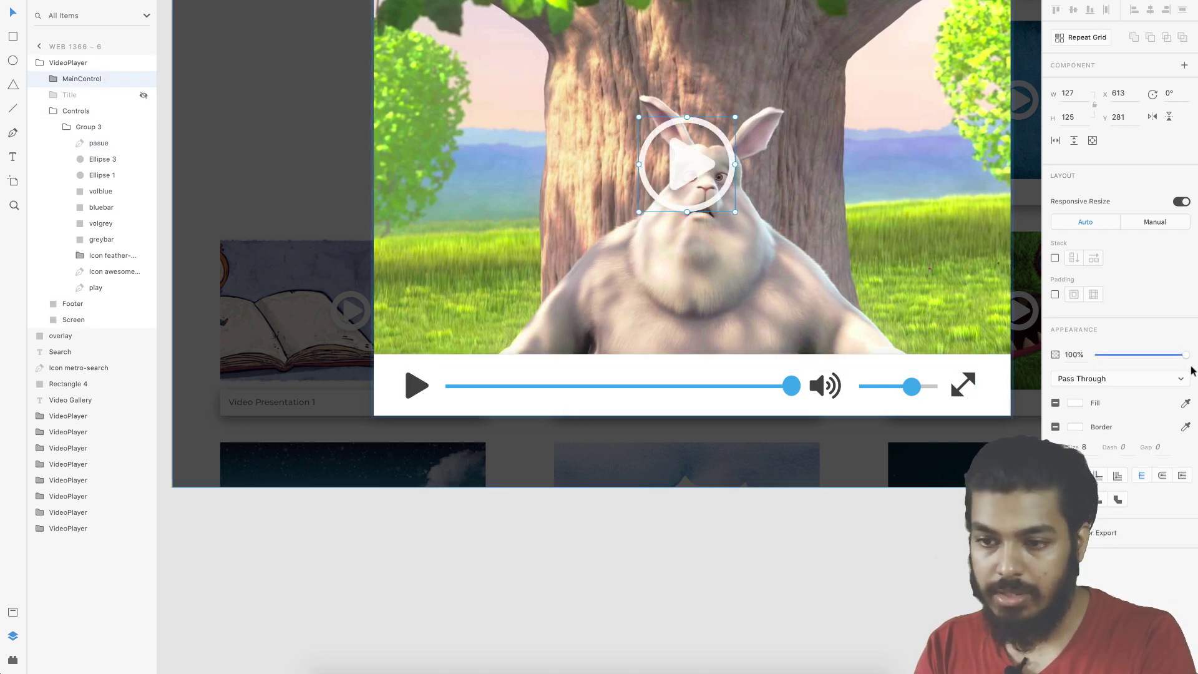
double_click(672, 154)
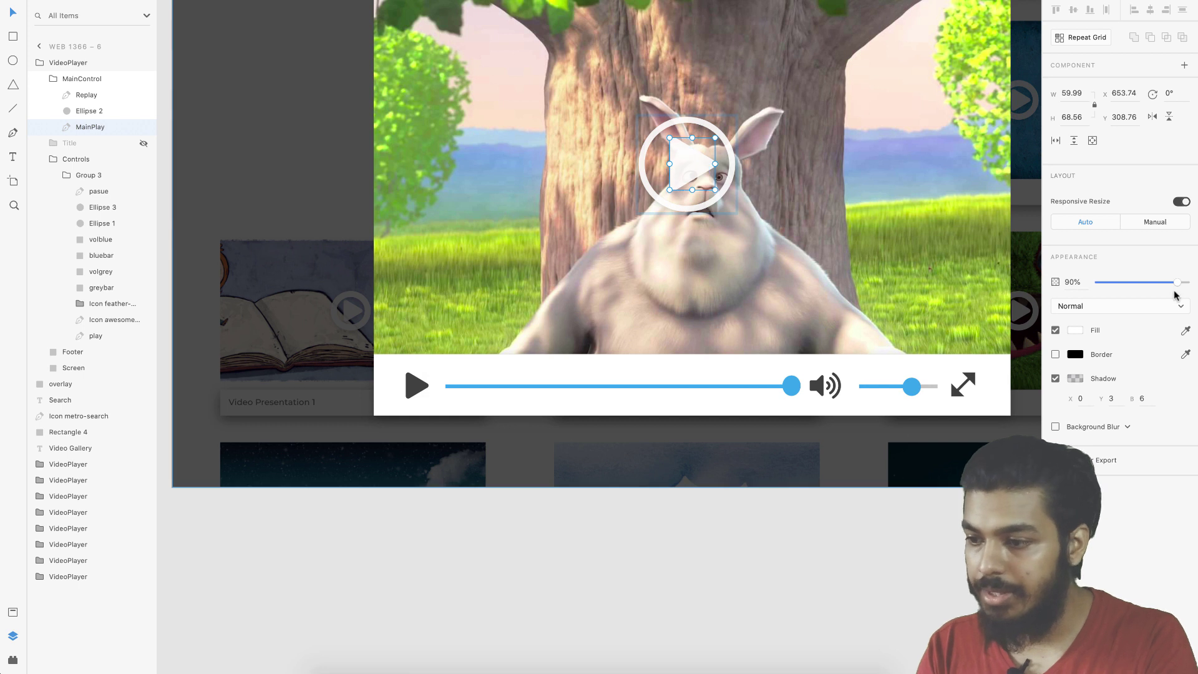
drag(1176, 288, 1095, 284)
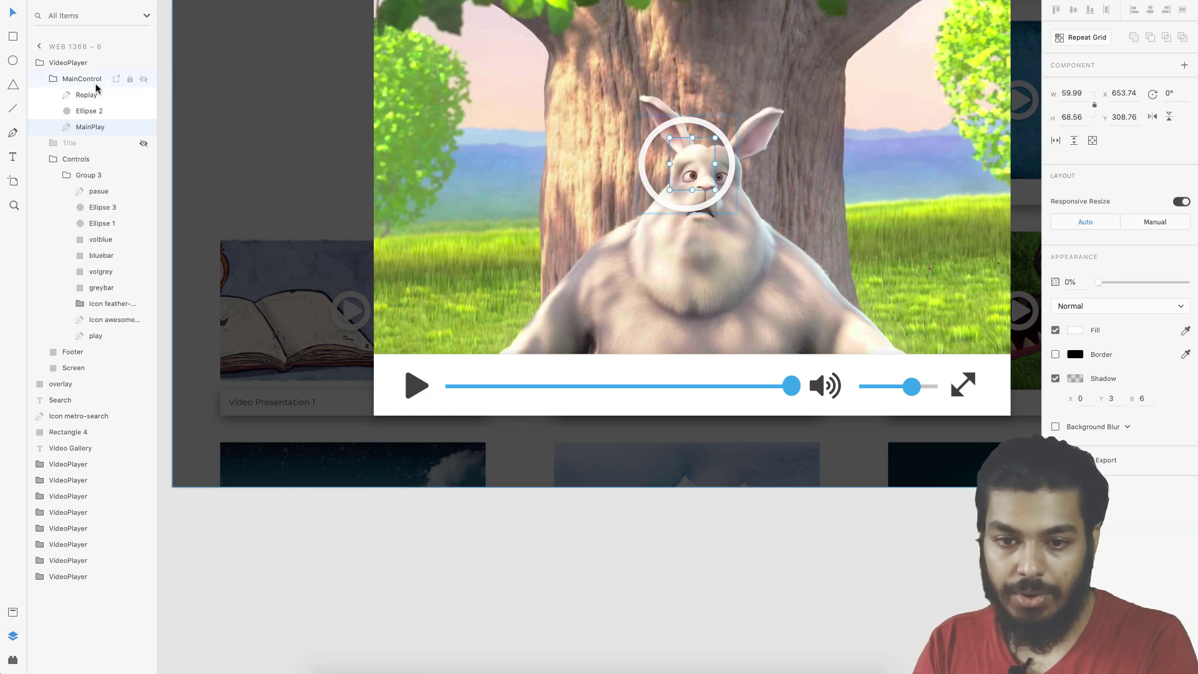
Set the opacity of the Replay icon inside the Web 1366 – 6 MainControl group to 83% and deselect it.
click(88, 96)
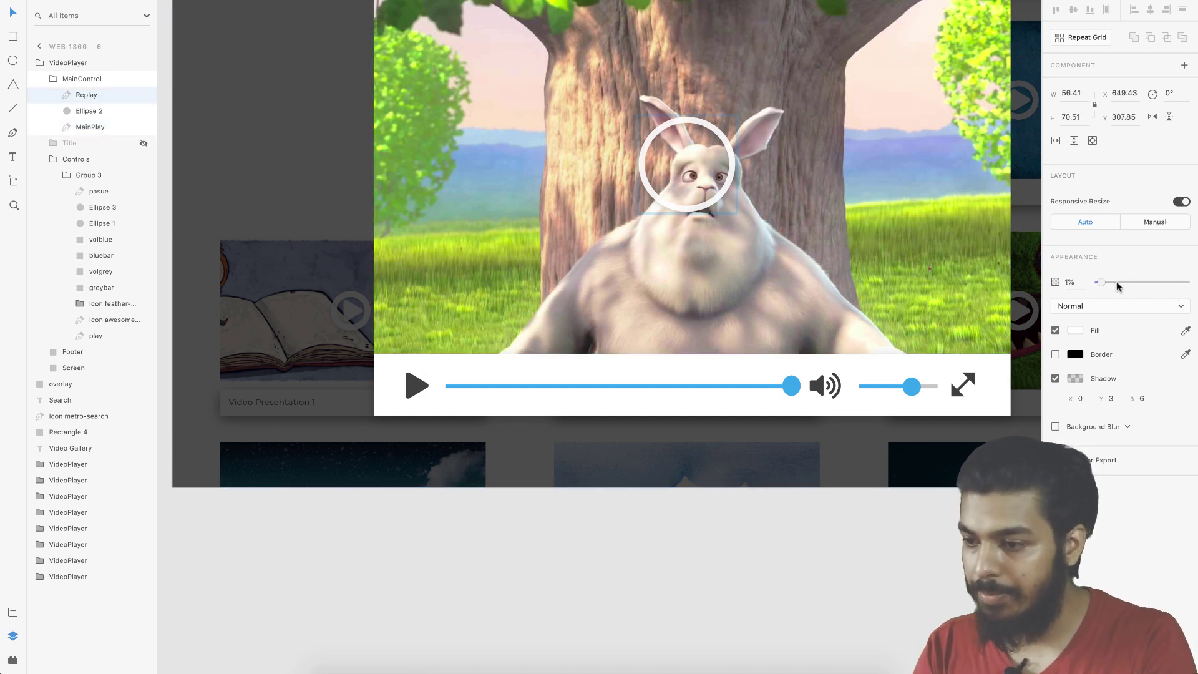
drag(1099, 284, 1174, 285)
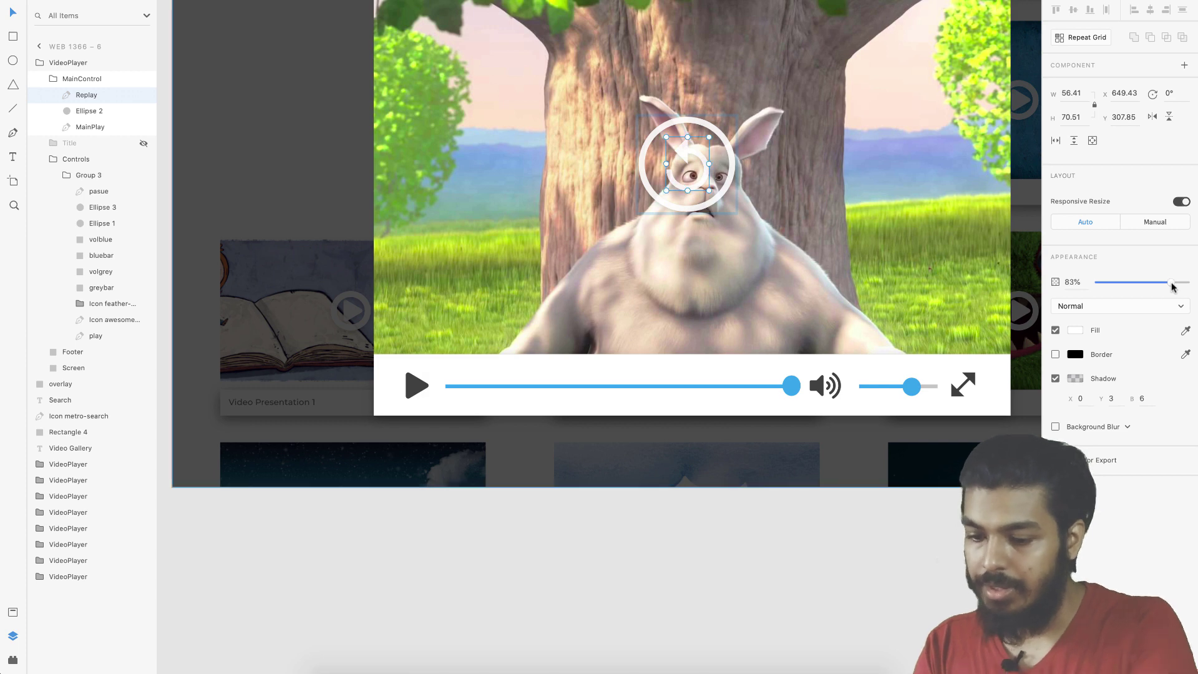
click(744, 562)
scroll(743, 564, down, 1)
scroll(743, 559, down, 5)
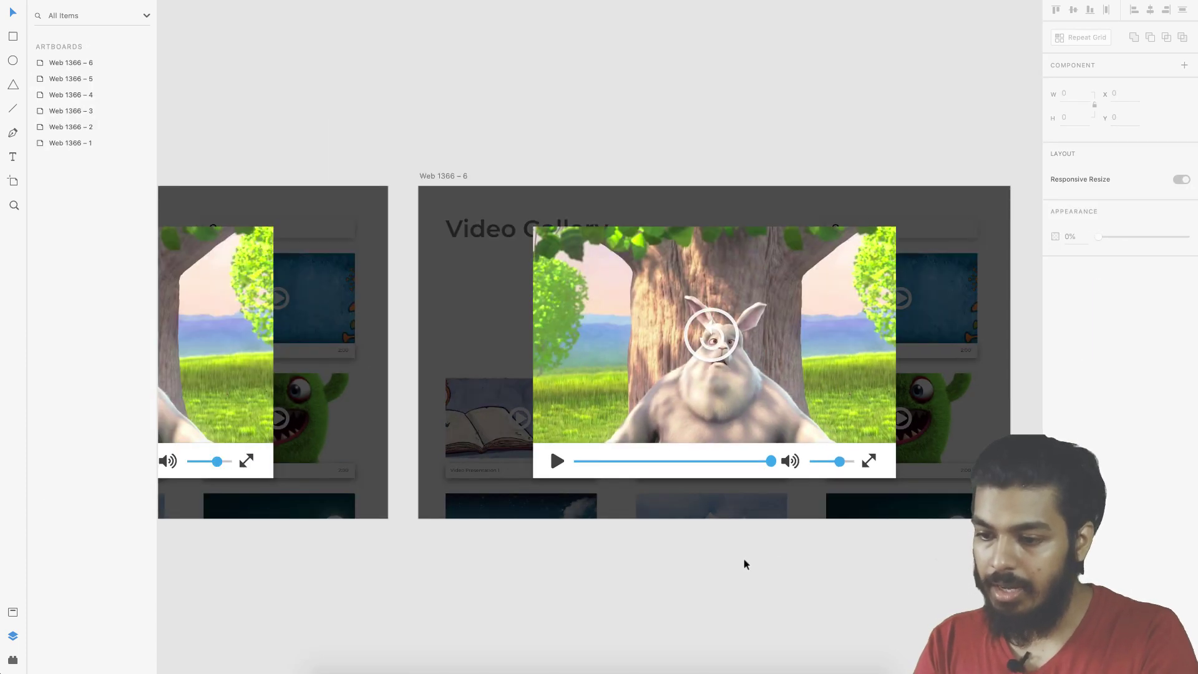
Search the plugin catalogue for "anima", close the catalogue and open the installed Anima plugin.
scroll(744, 563, down, 2)
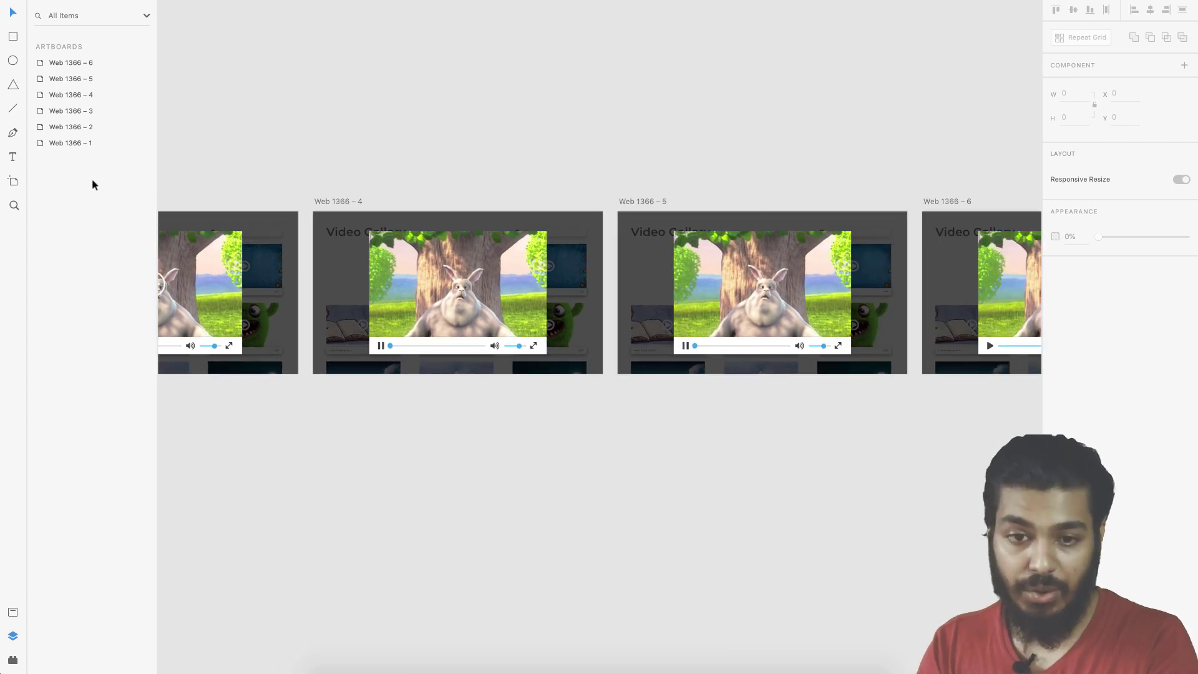
click(12, 658)
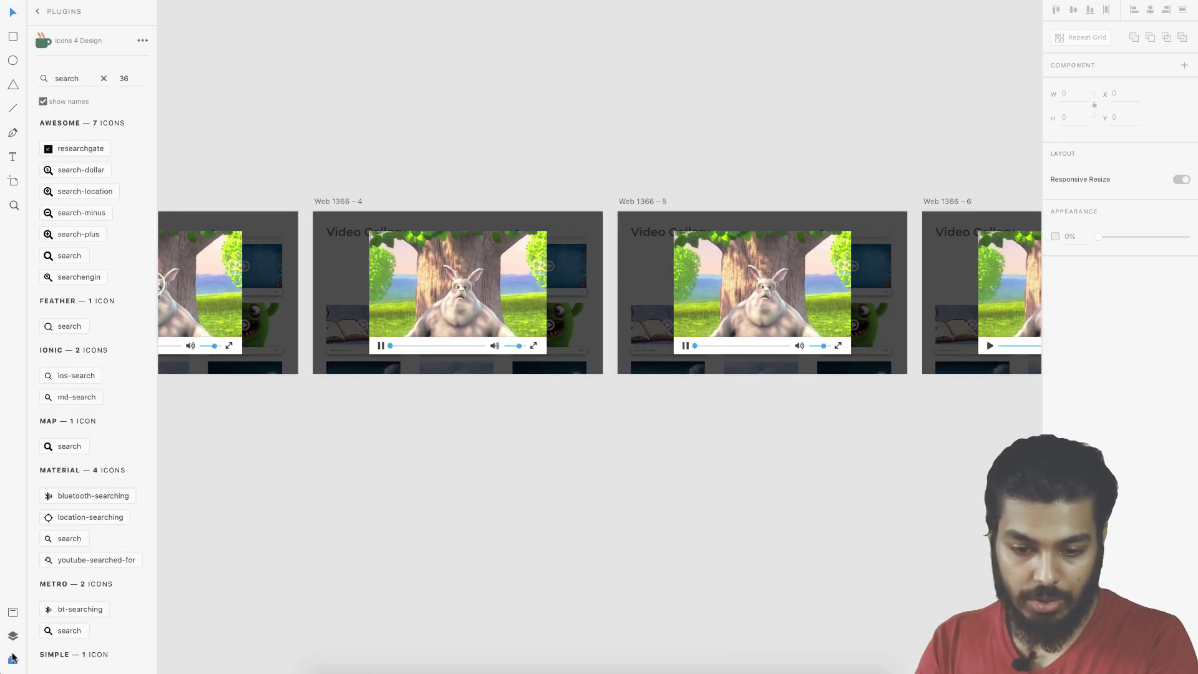
click(37, 13)
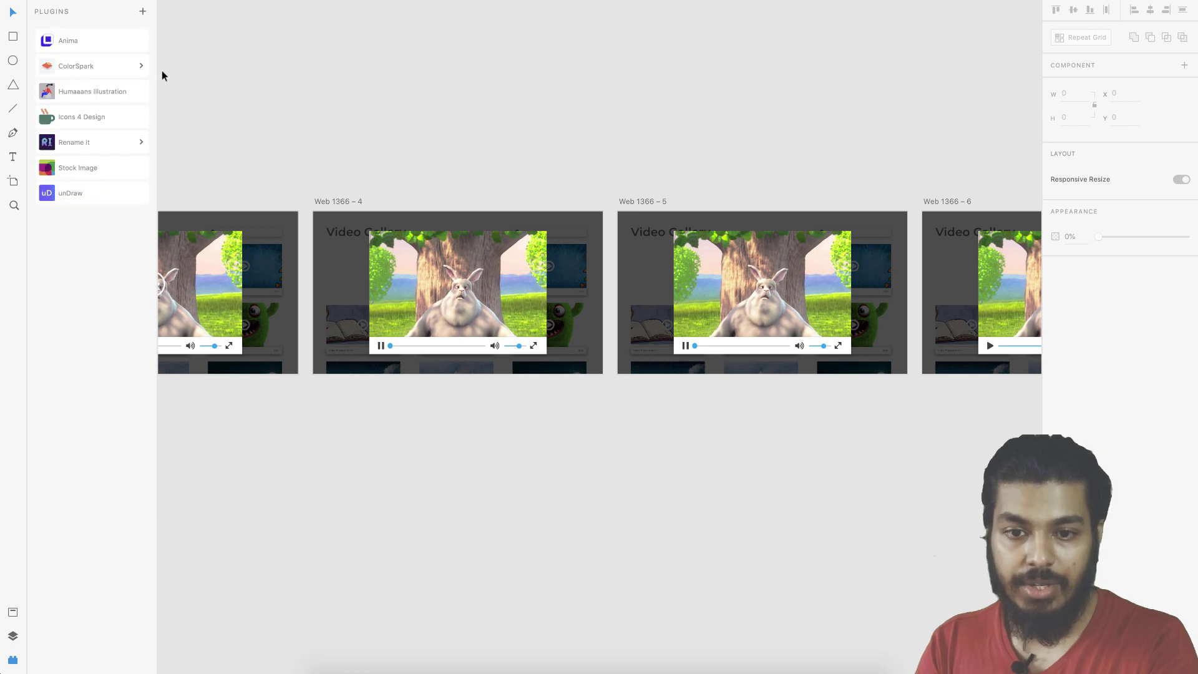
click(143, 12)
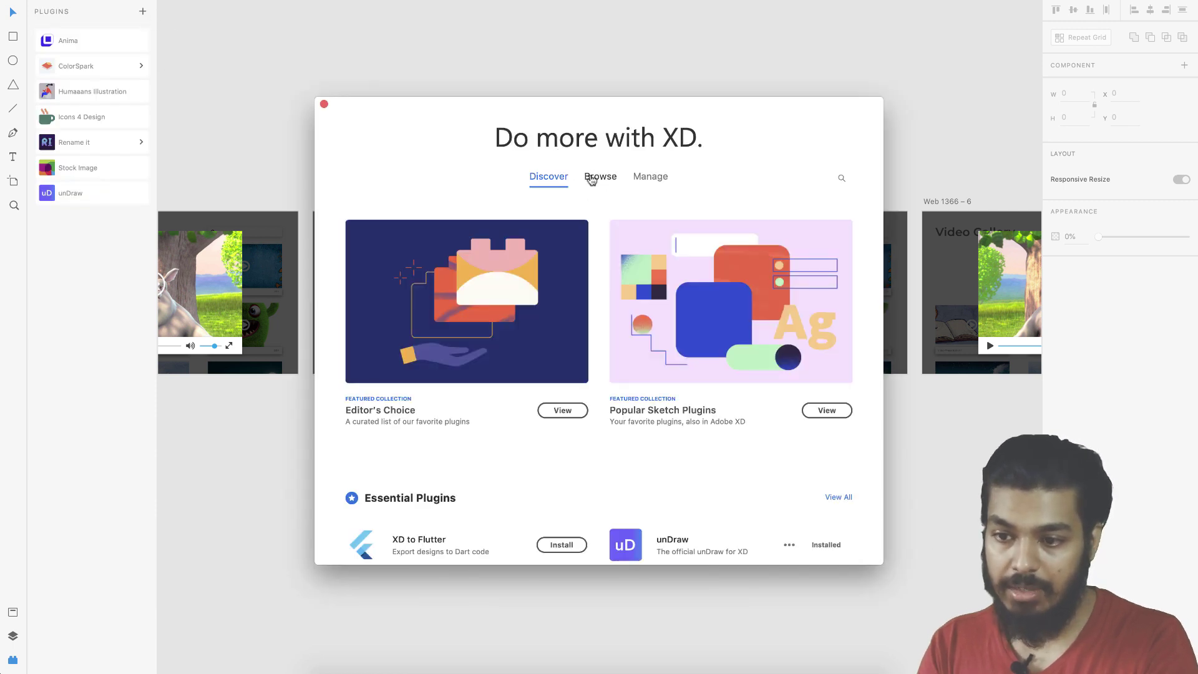
click(841, 178)
text(anima)
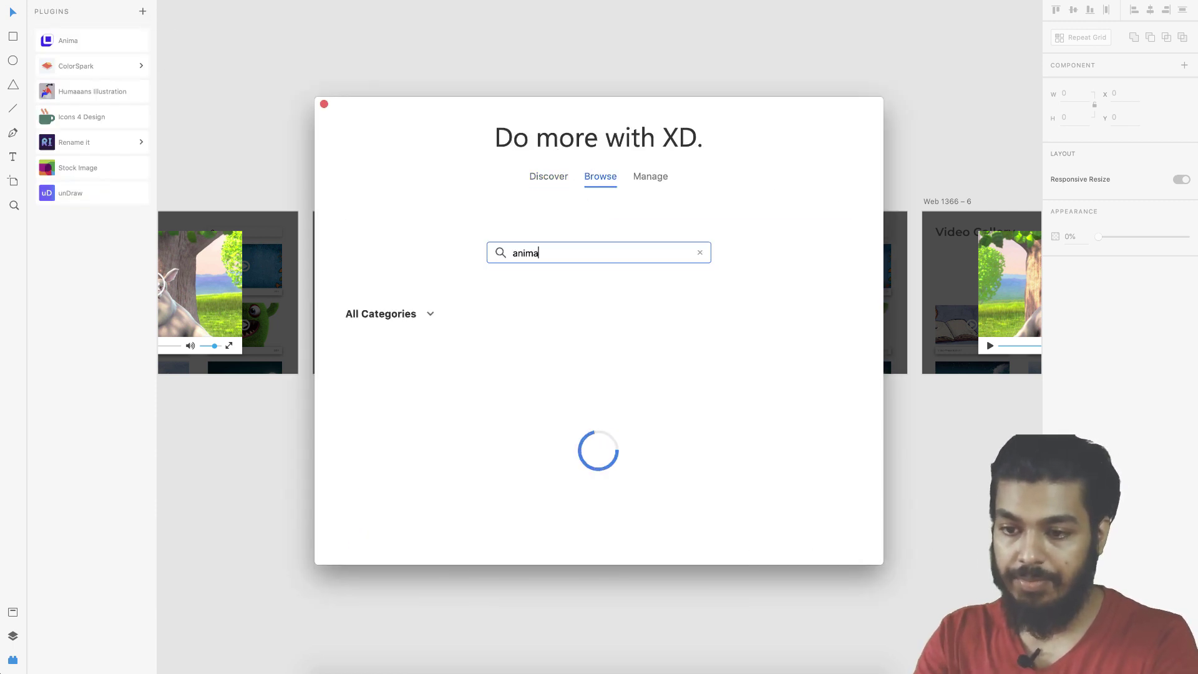
key(Return)
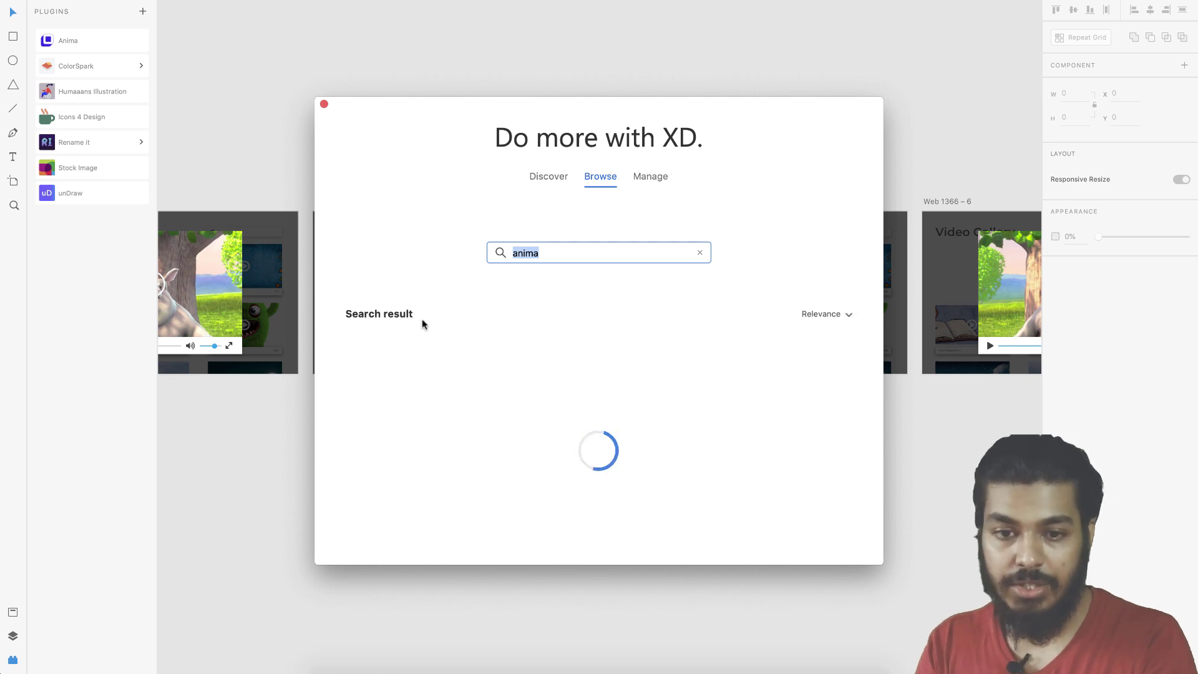
mouse_move(419, 459)
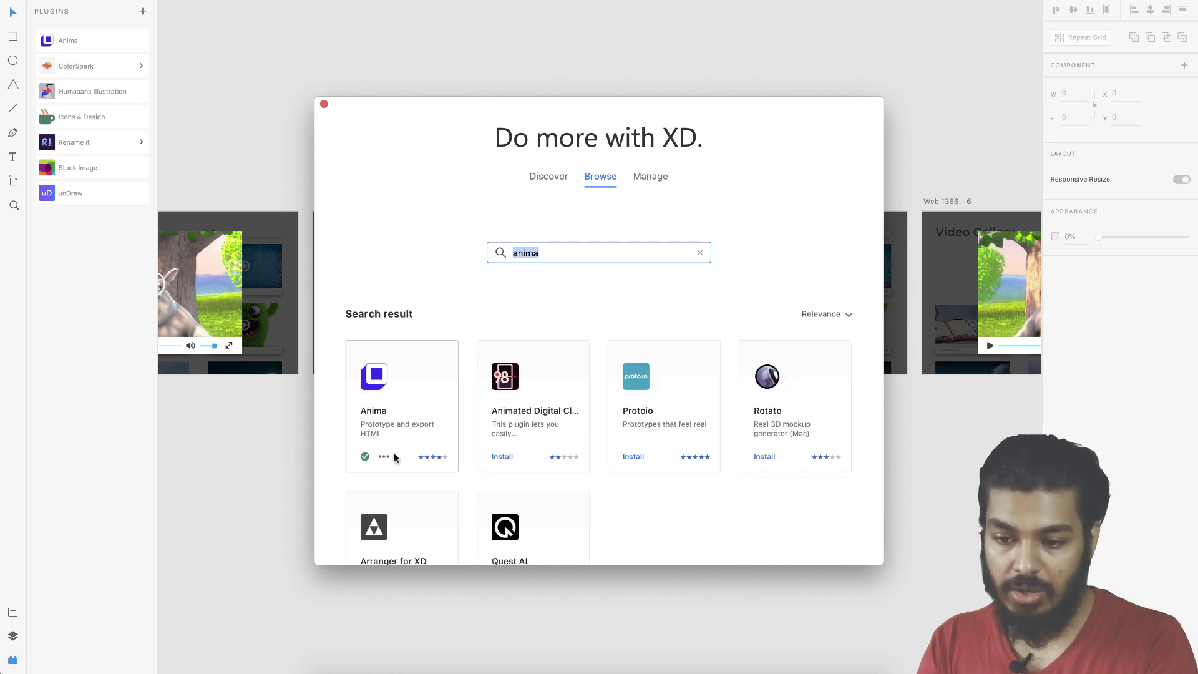
click(322, 103)
click(72, 40)
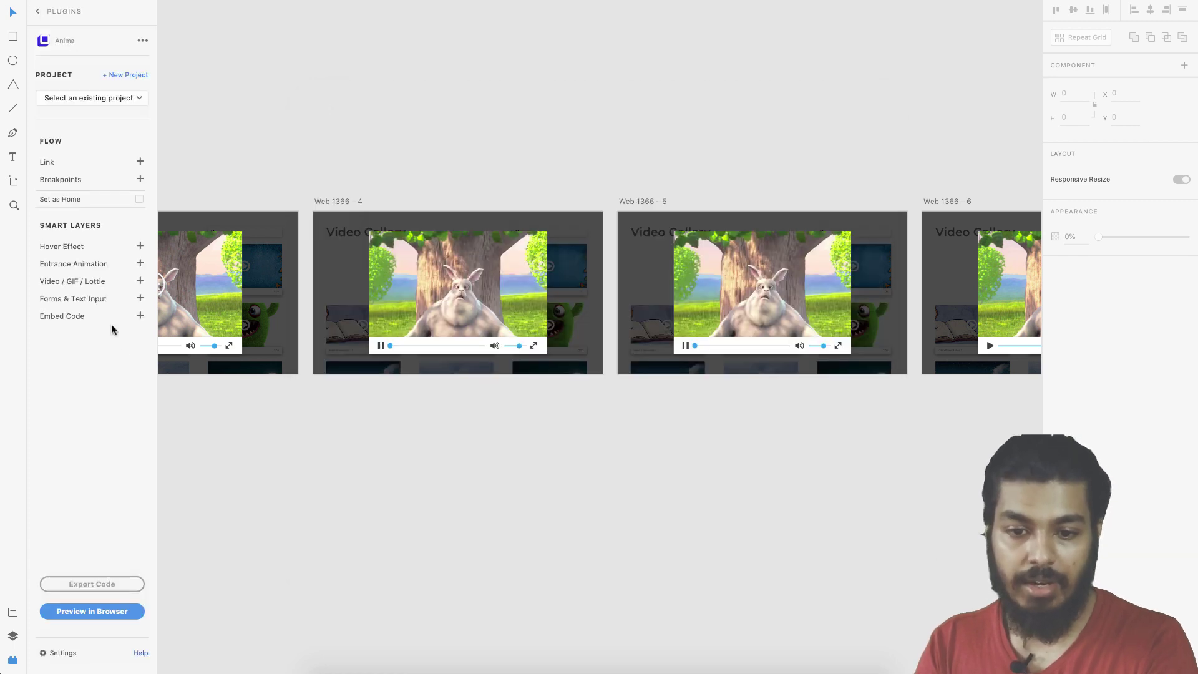
Select the video image on Web 1366 – 4, choose the Personal / VideoPlayer project and start adding an Anima video to it.
scroll(521, 417, left, 1)
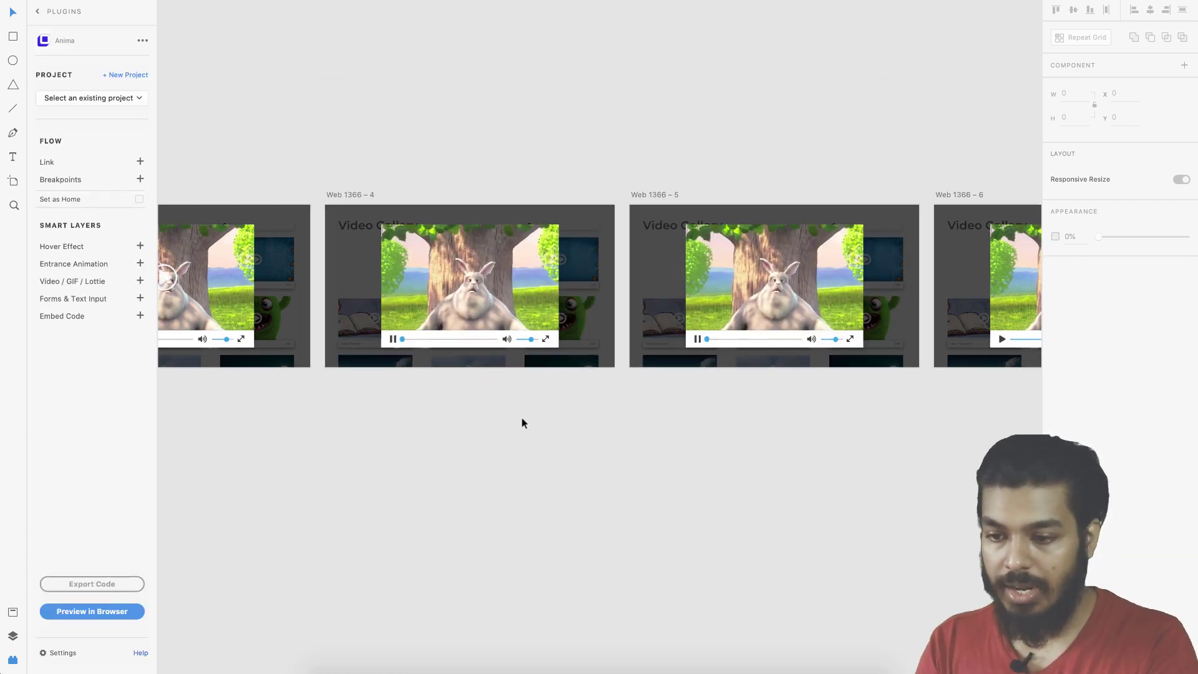
scroll(654, 405, right, 4)
scroll(654, 405, down, 3)
scroll(653, 404, left, 2)
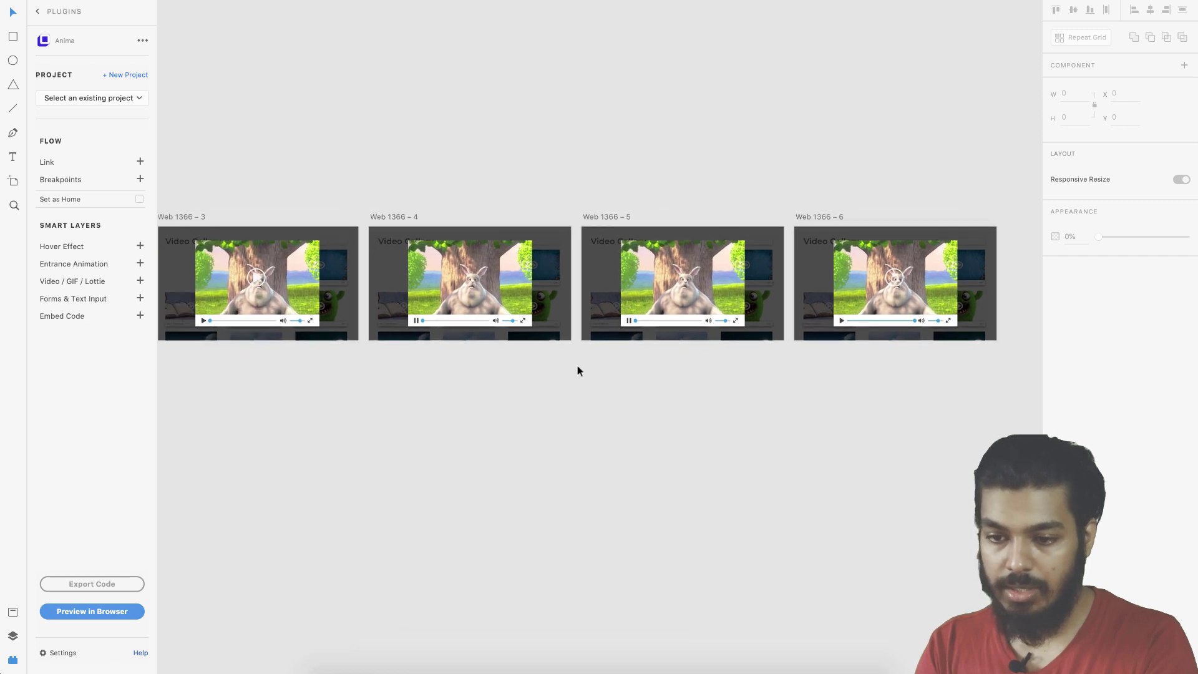
scroll(494, 312, up, 4)
scroll(502, 280, right, 2)
click(504, 256)
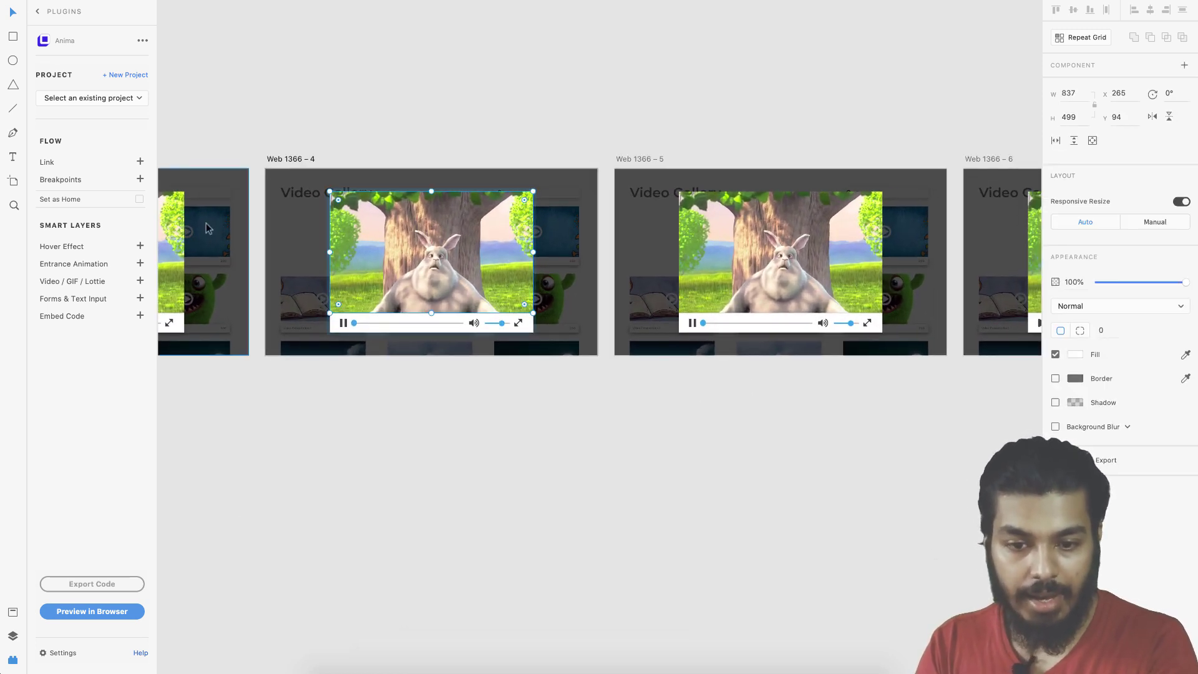
click(140, 282)
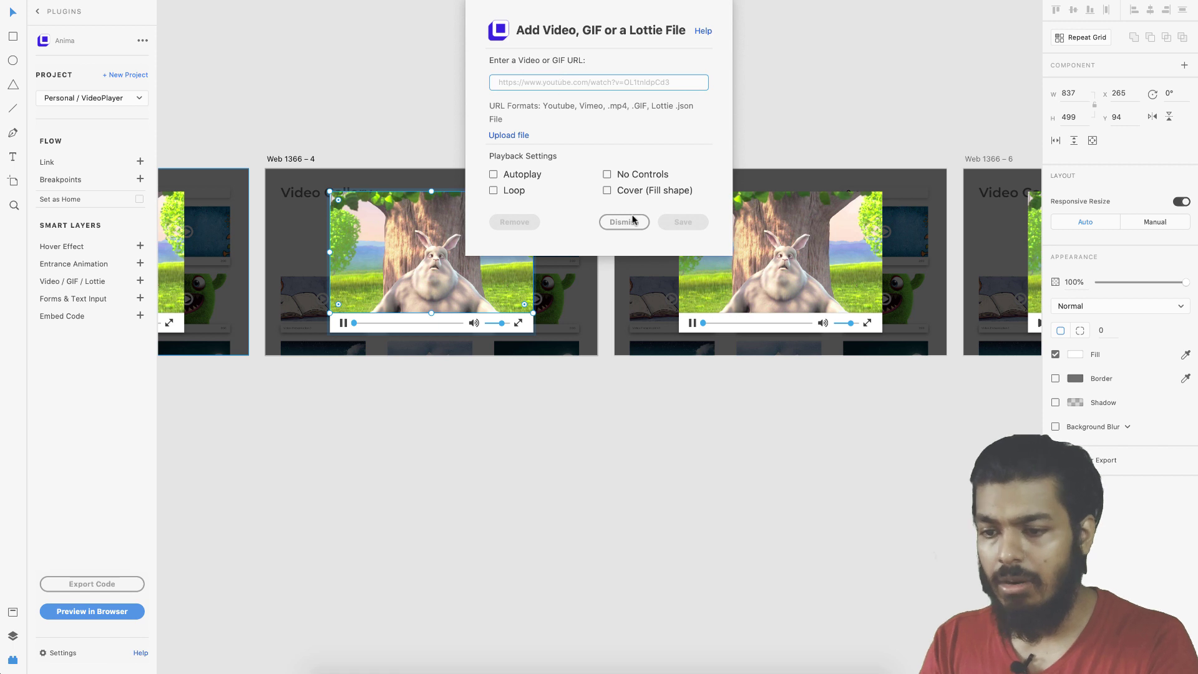
Open the Anima project's file upload page in the browser and show the URL of big-buck-bunny-360-10s-1mb.mp4.
mouse_move(399, 670)
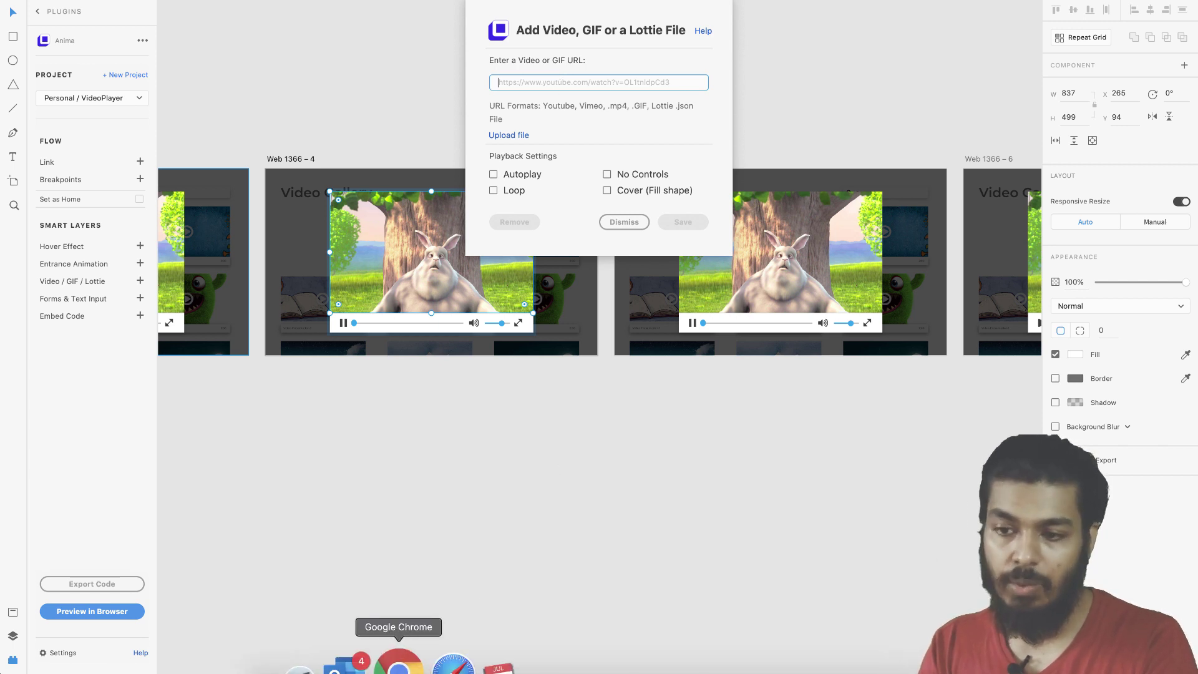
click(515, 137)
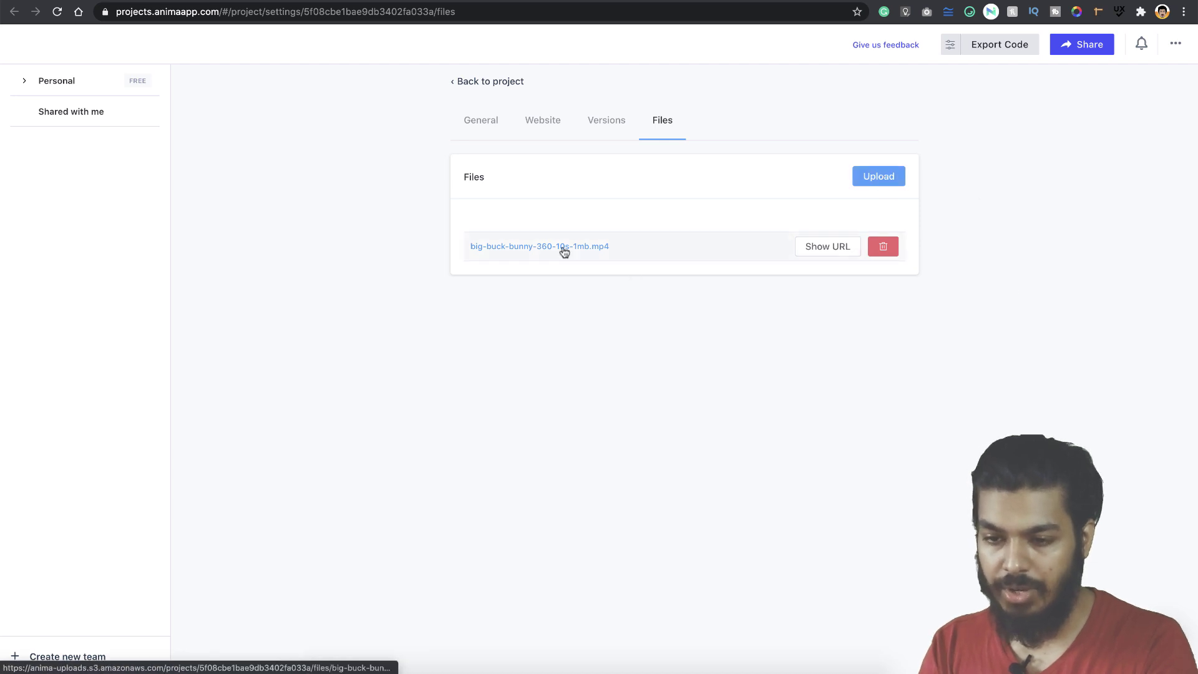
click(816, 249)
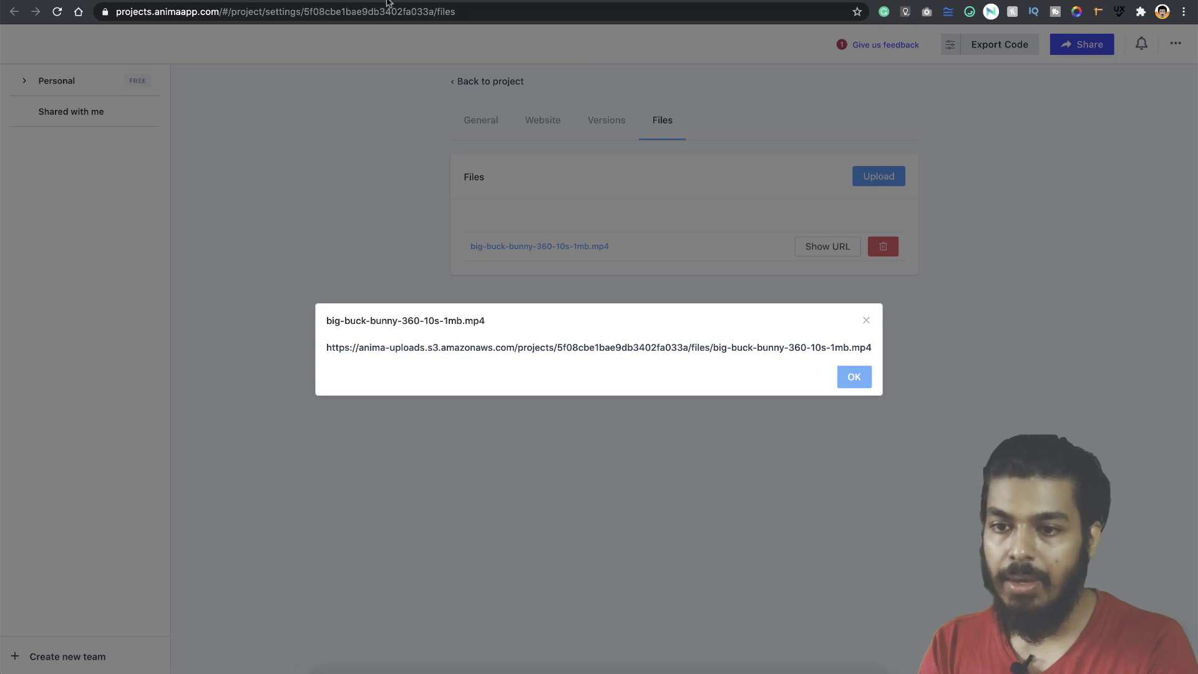
Search the web for "sample bunny video", open the test-videos.co.uk MP4 page and copy the 2 MB 640 x 360 download link.
key(ctrl+t)
text(sample)
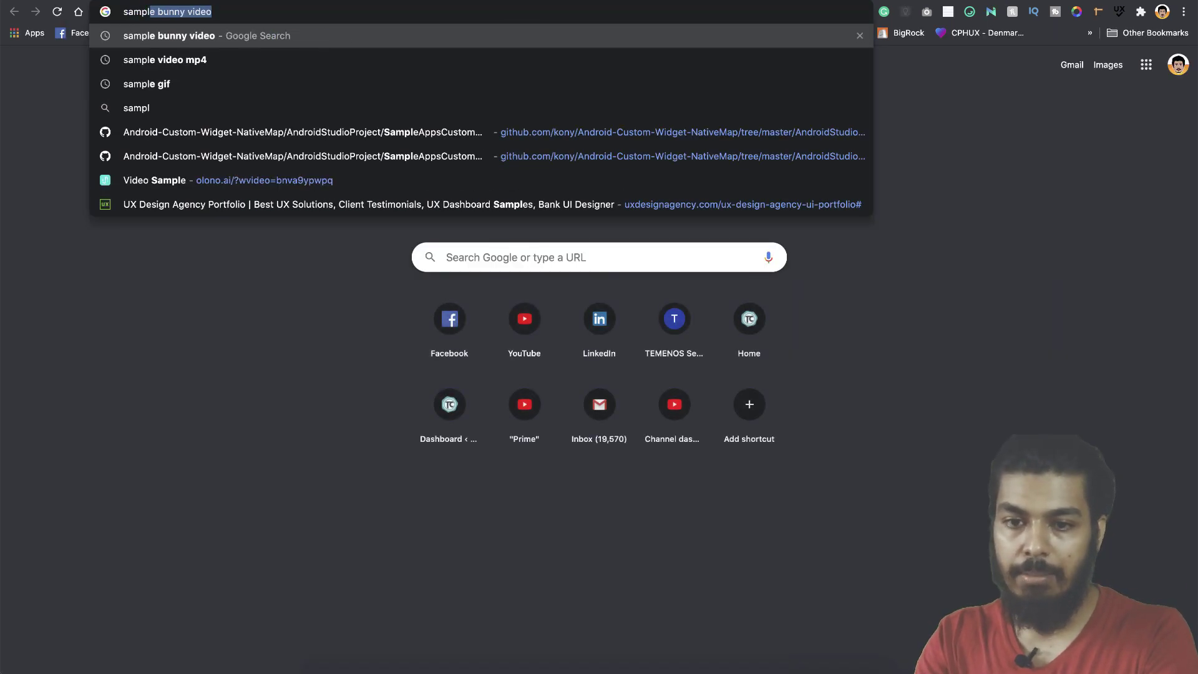
key(Return)
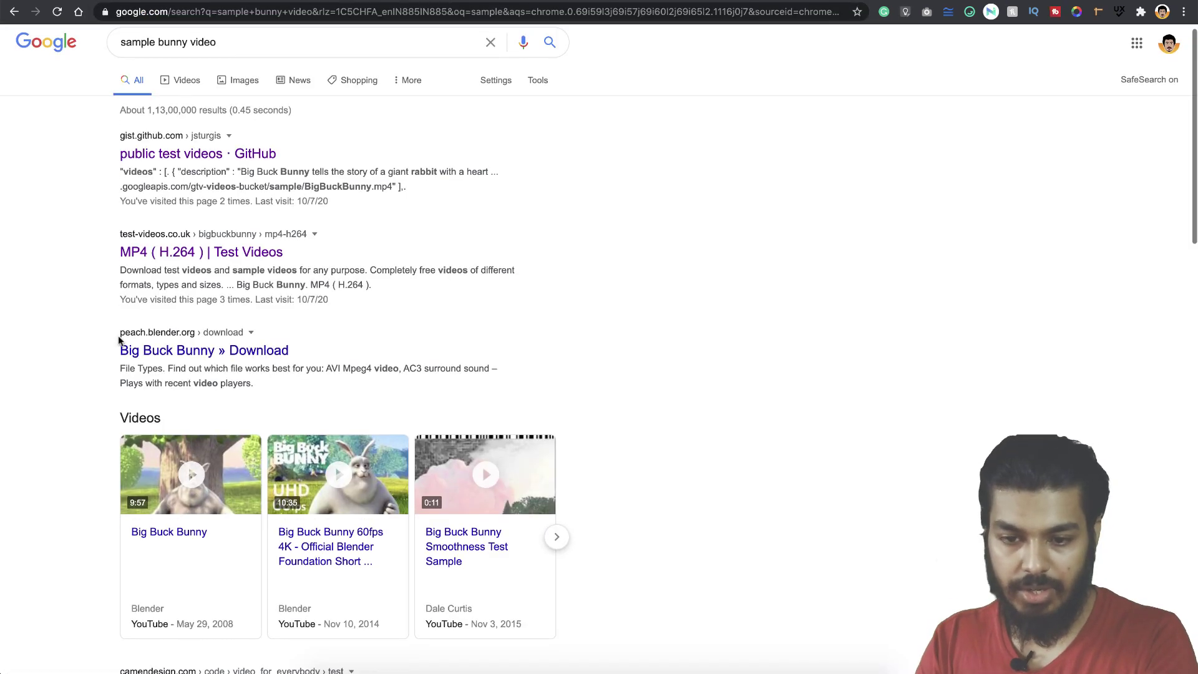
click(237, 256)
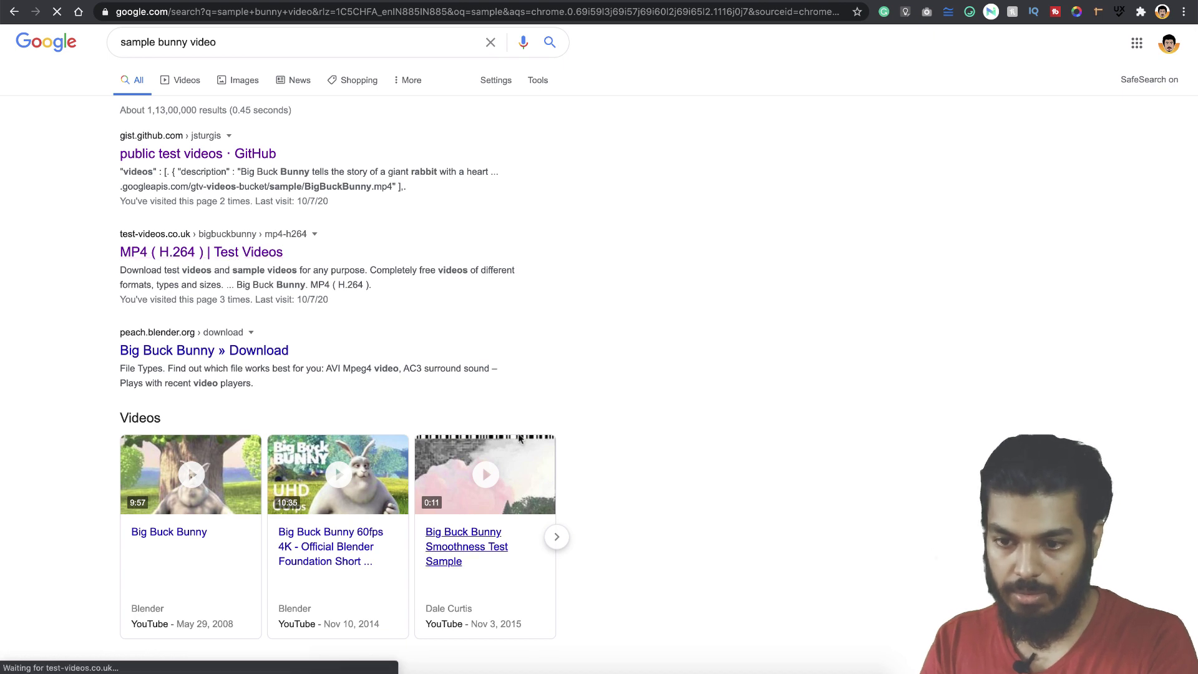
scroll(518, 433, down, 19)
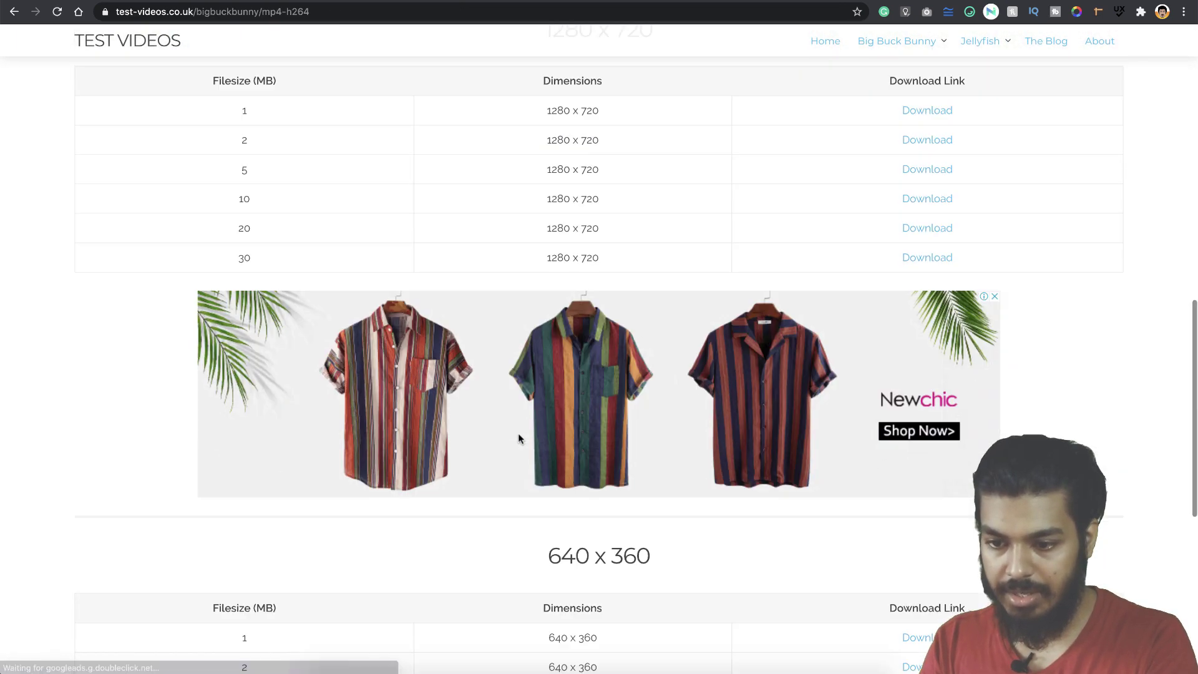
scroll(518, 438, up, 1)
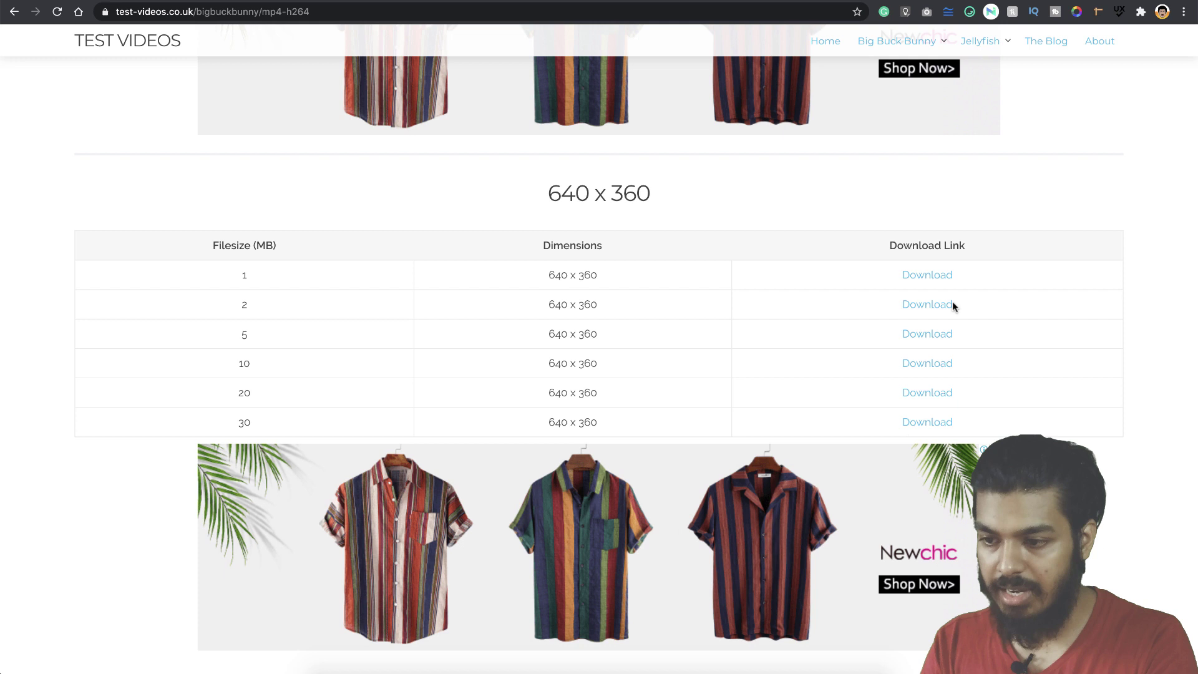
right_click(952, 303)
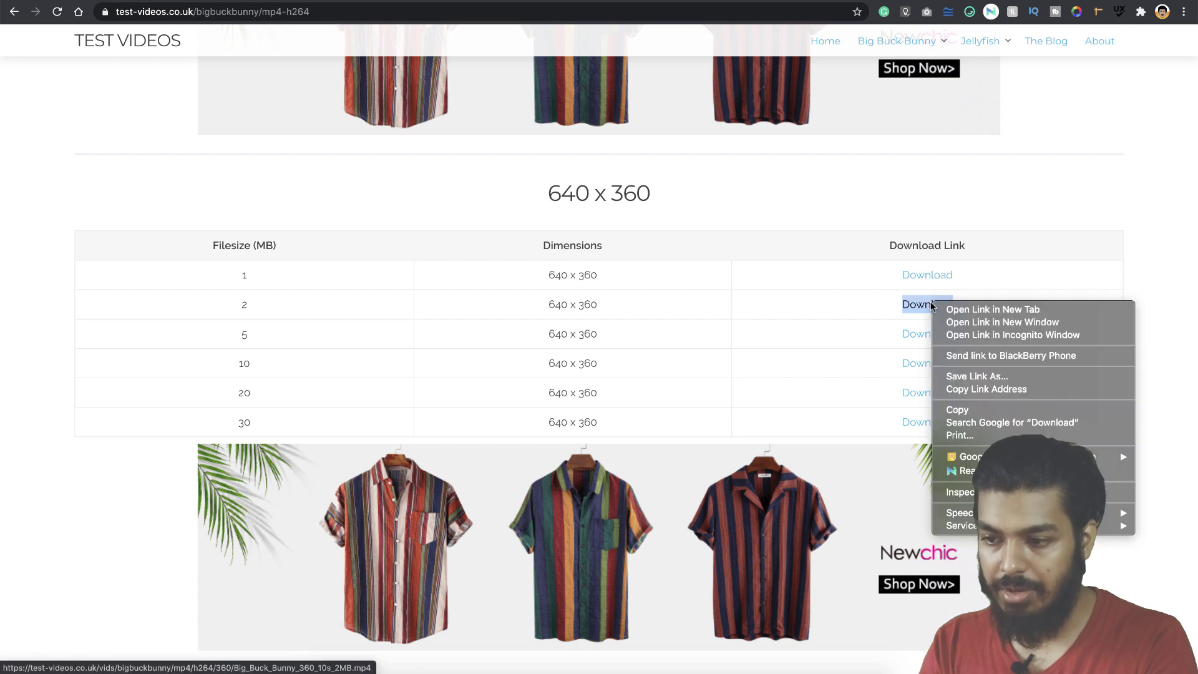
click(992, 389)
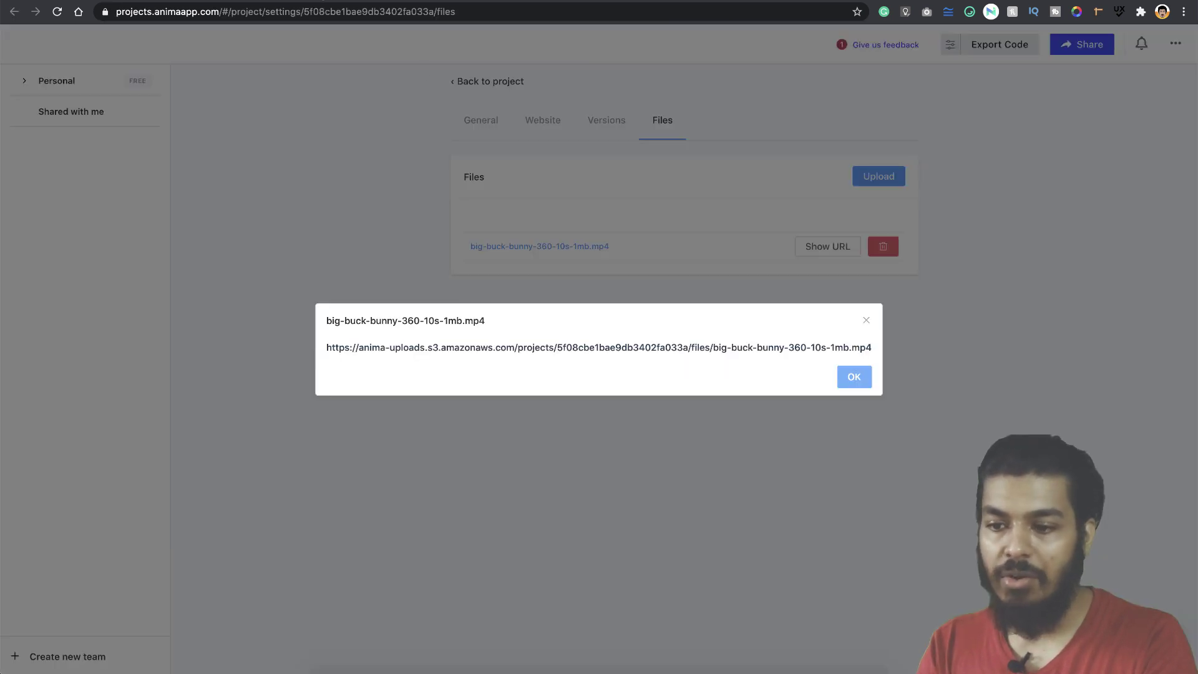
Copy the URL of the uploaded big-buck-bunny-360-10s-1mb.mp4, switch back to Adobe XD and paste it as the Web 1366 – 4 video URL.
right_click(637, 347)
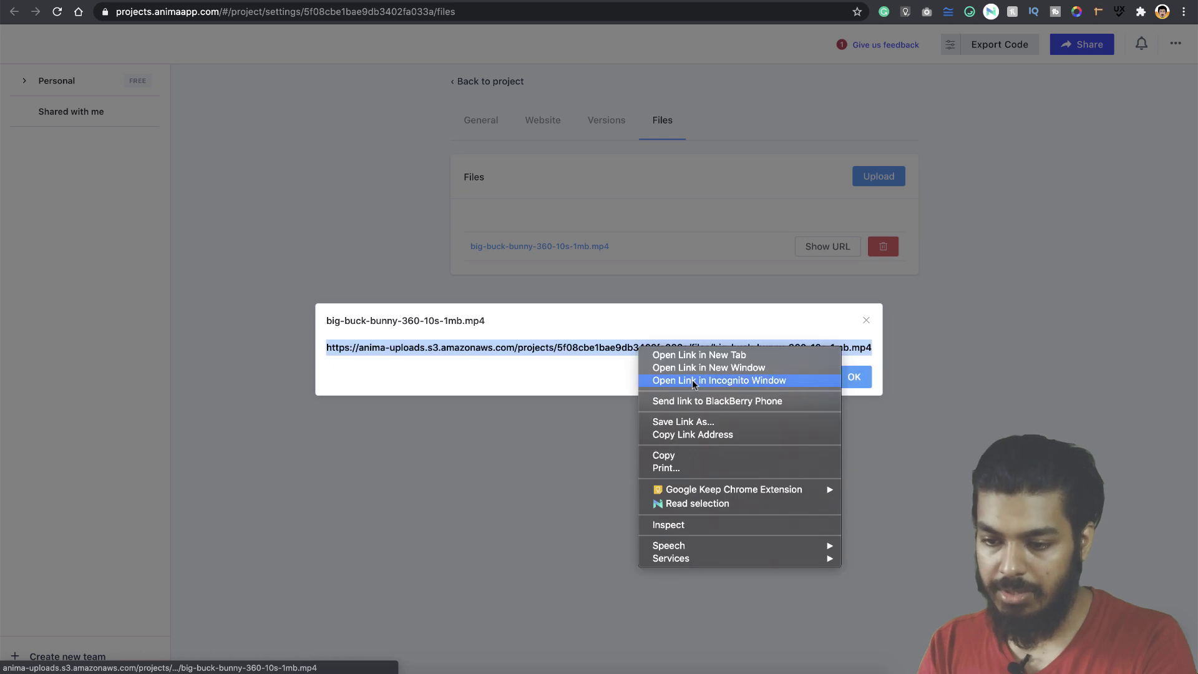
click(692, 435)
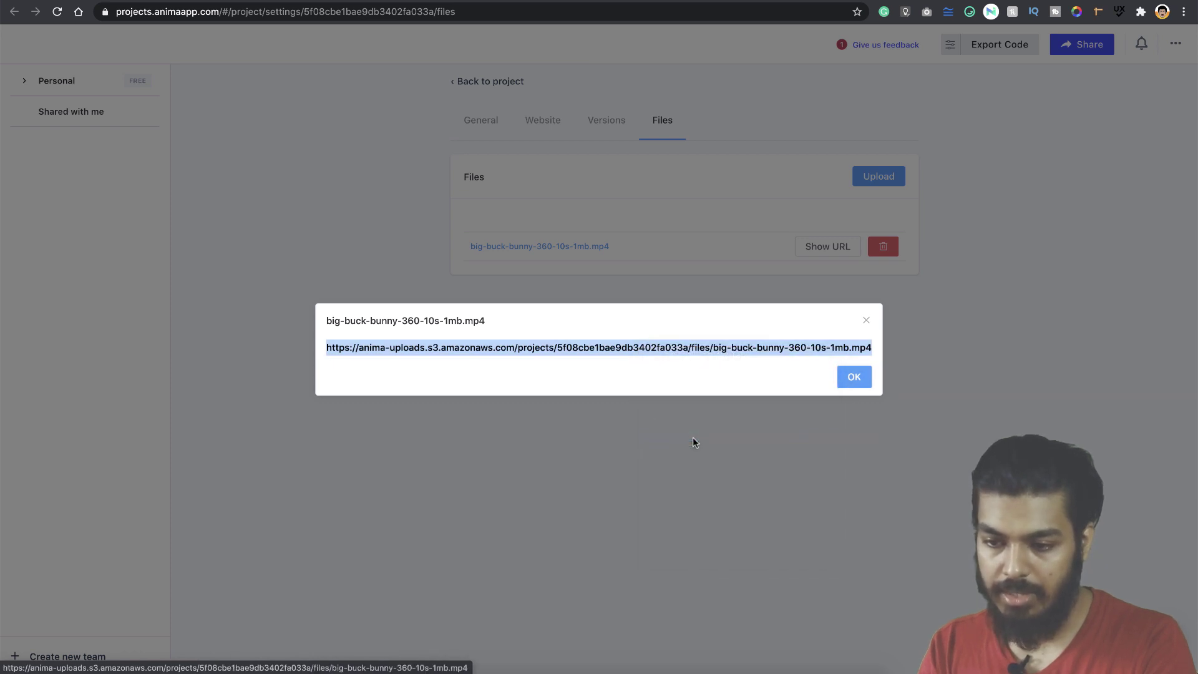
right_click(653, 361)
click(679, 457)
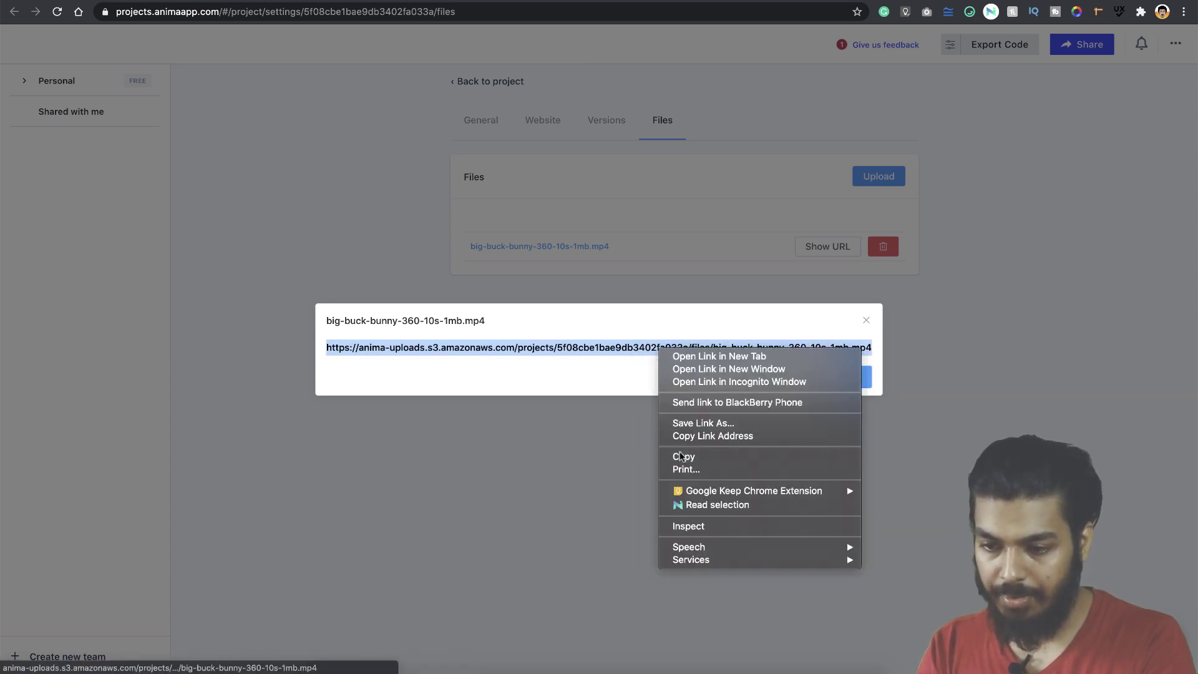
key(super+Tab)
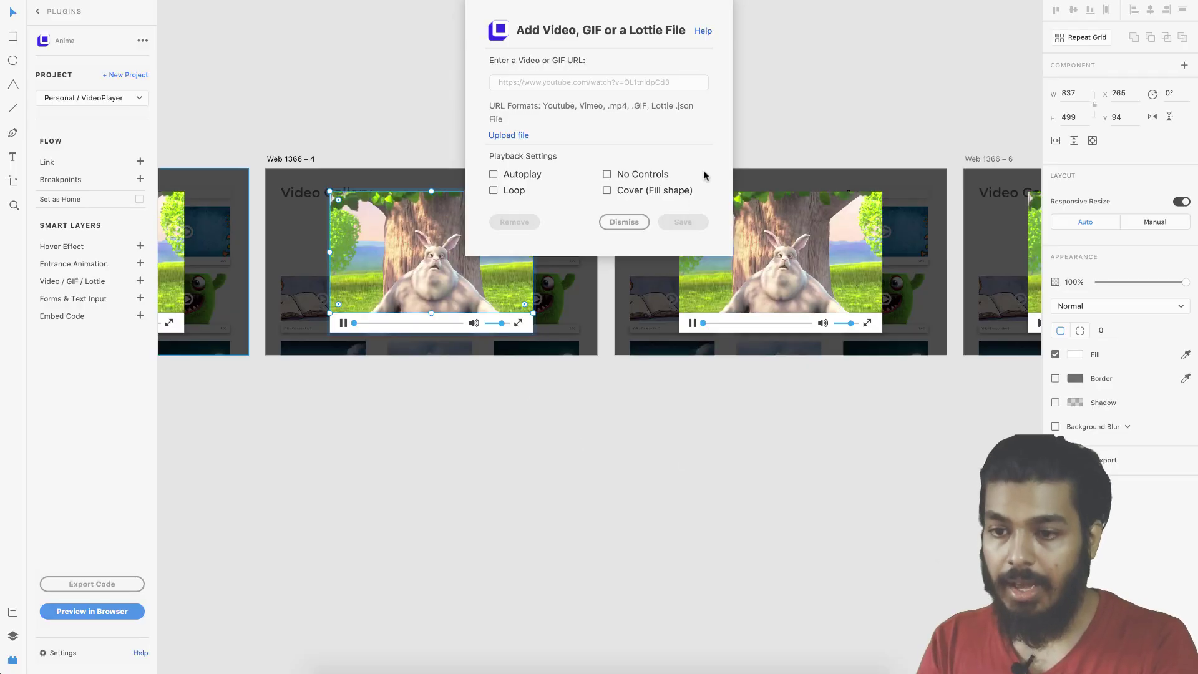
click(533, 82)
key(super+v)
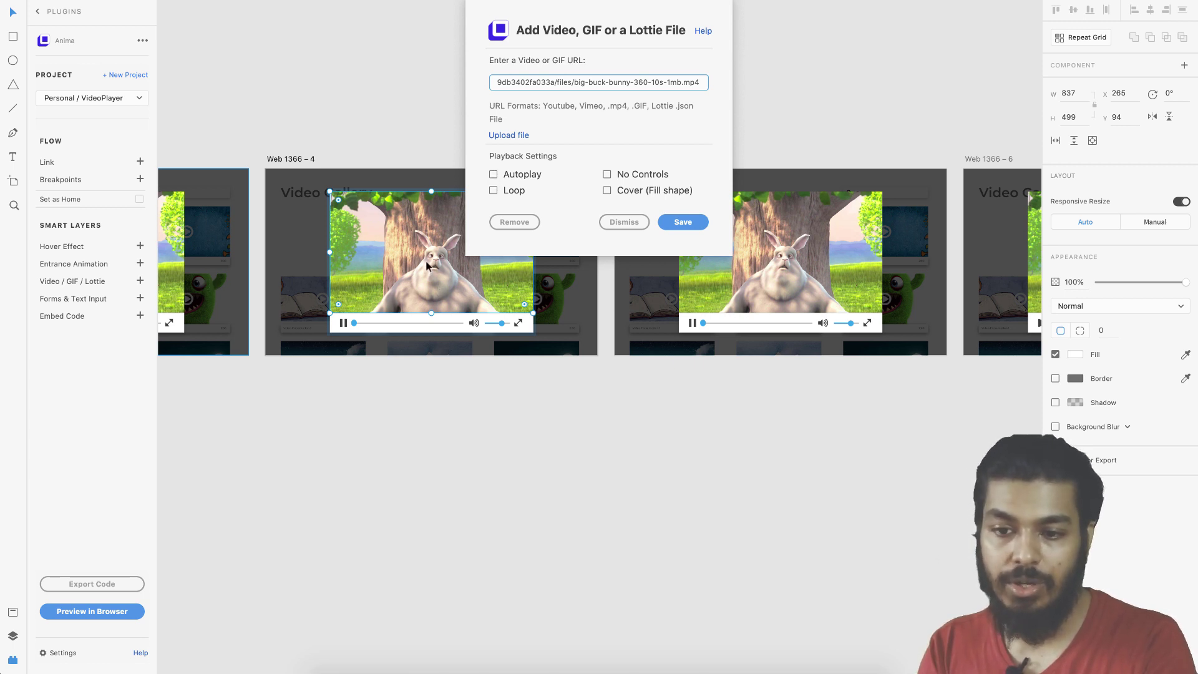
Enable Autoplay, Loop, No Controls and Cover (Fill shape) for the Web 1366 – 4 video and save it.
click(494, 174)
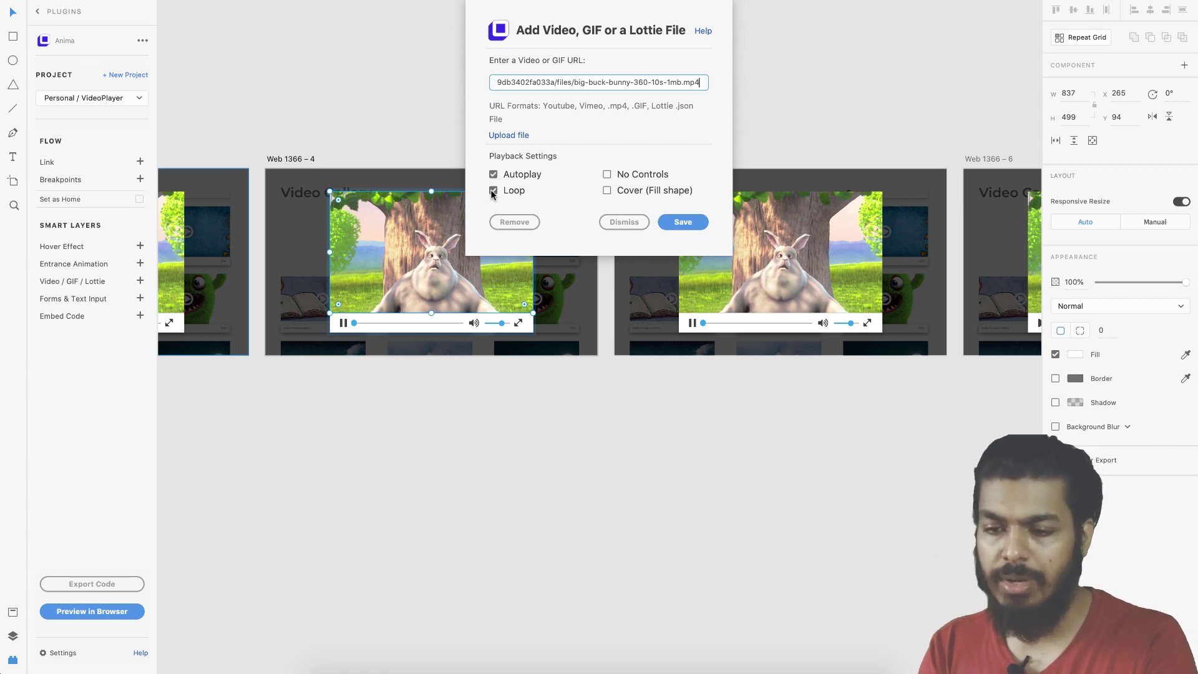
click(607, 174)
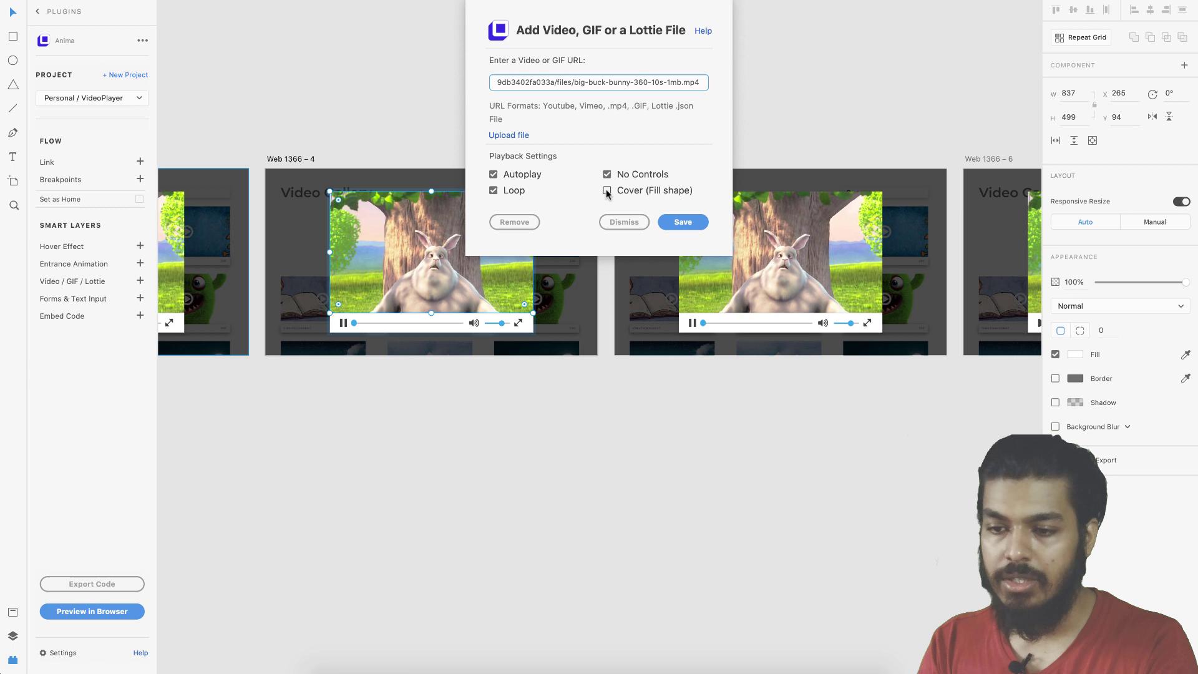
click(695, 226)
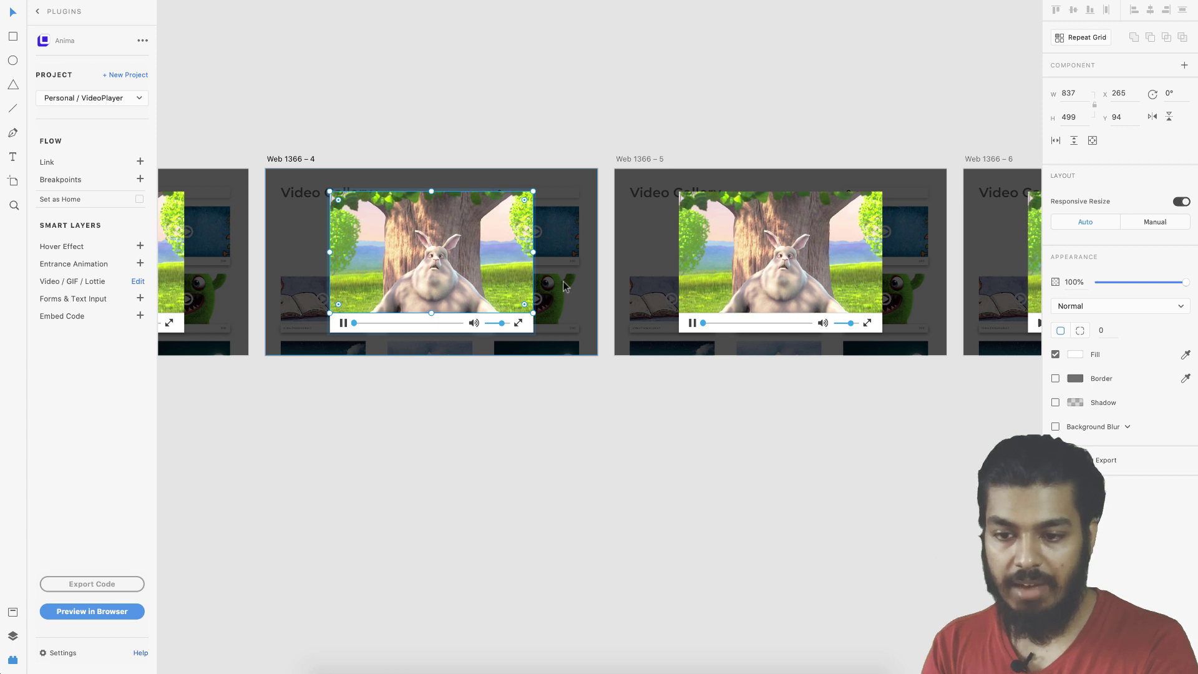
Add the same video URL to the Web 1366 – 5 video image with Autoplay, Loop, No Controls and Cover (Fill shape), save and deselect.
click(759, 273)
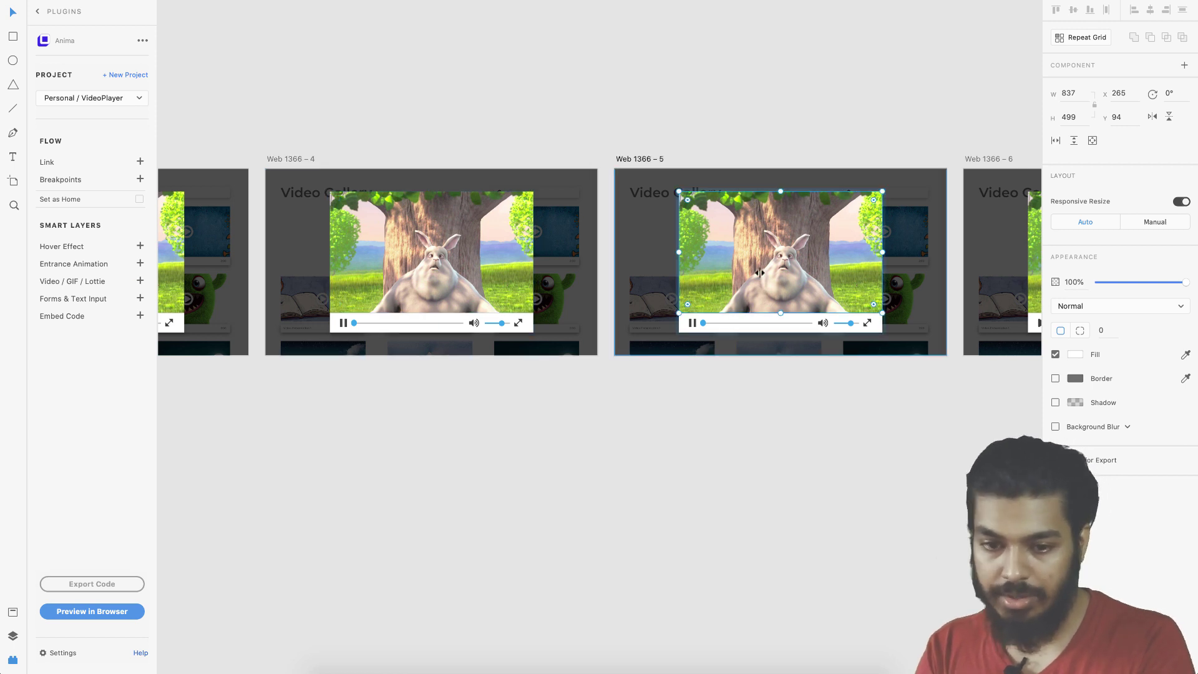
click(141, 281)
key(ctrl+v)
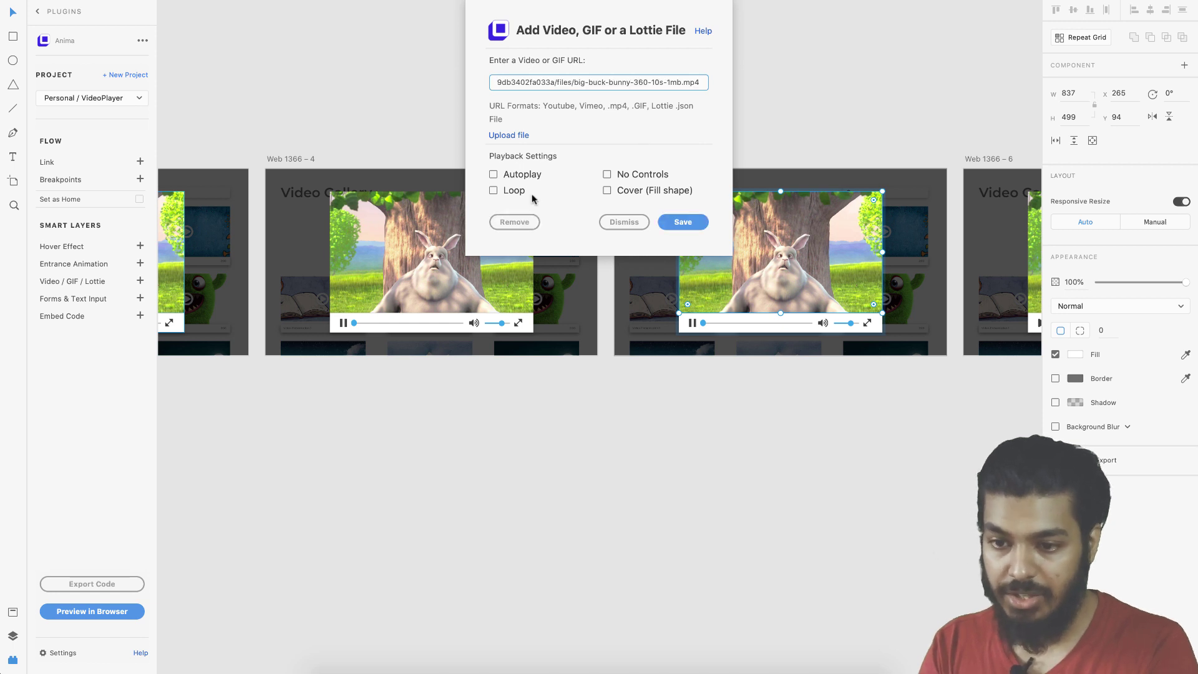
click(493, 175)
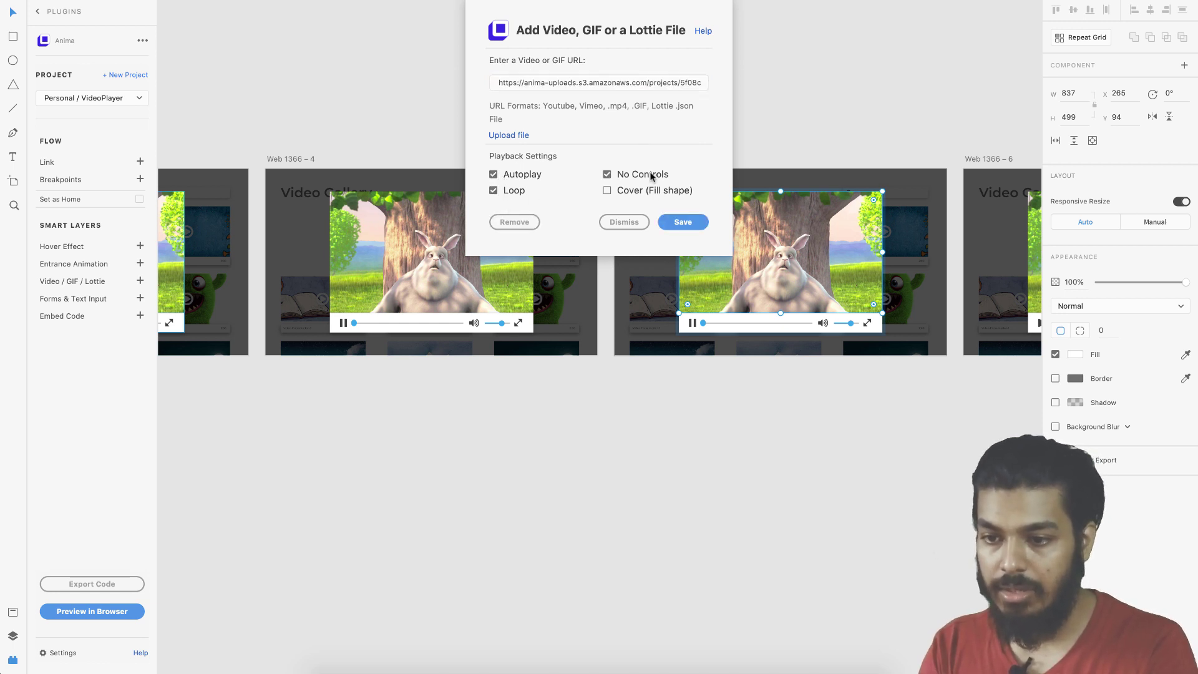
click(632, 191)
click(679, 229)
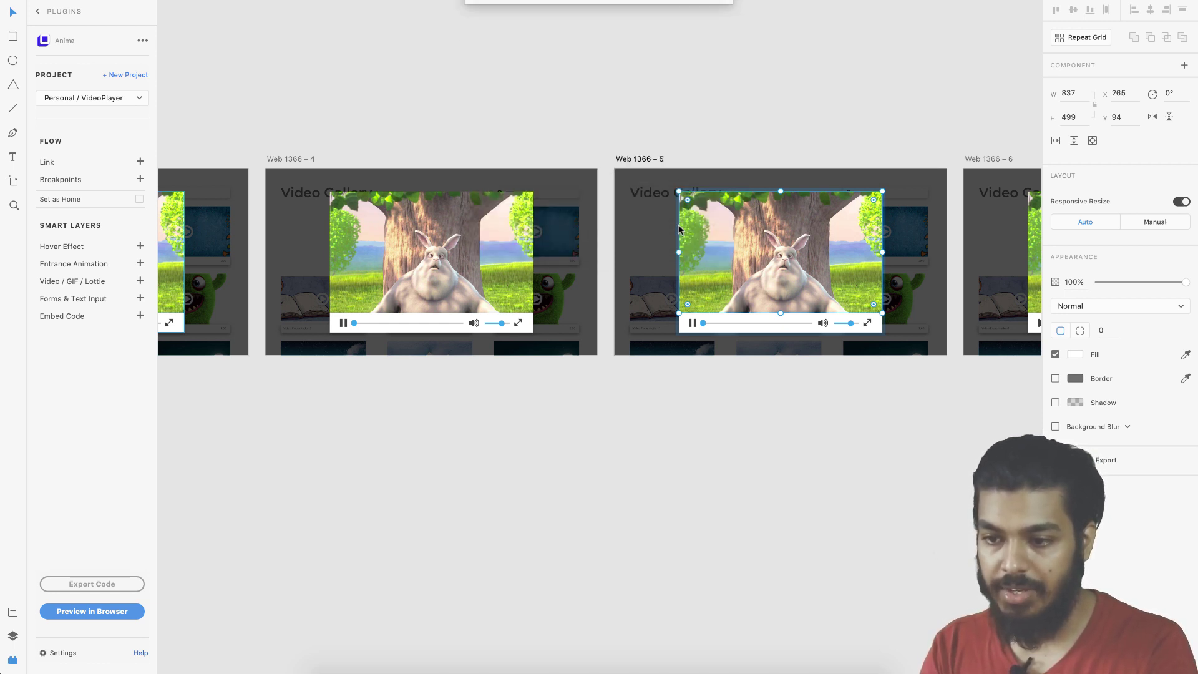
click(525, 500)
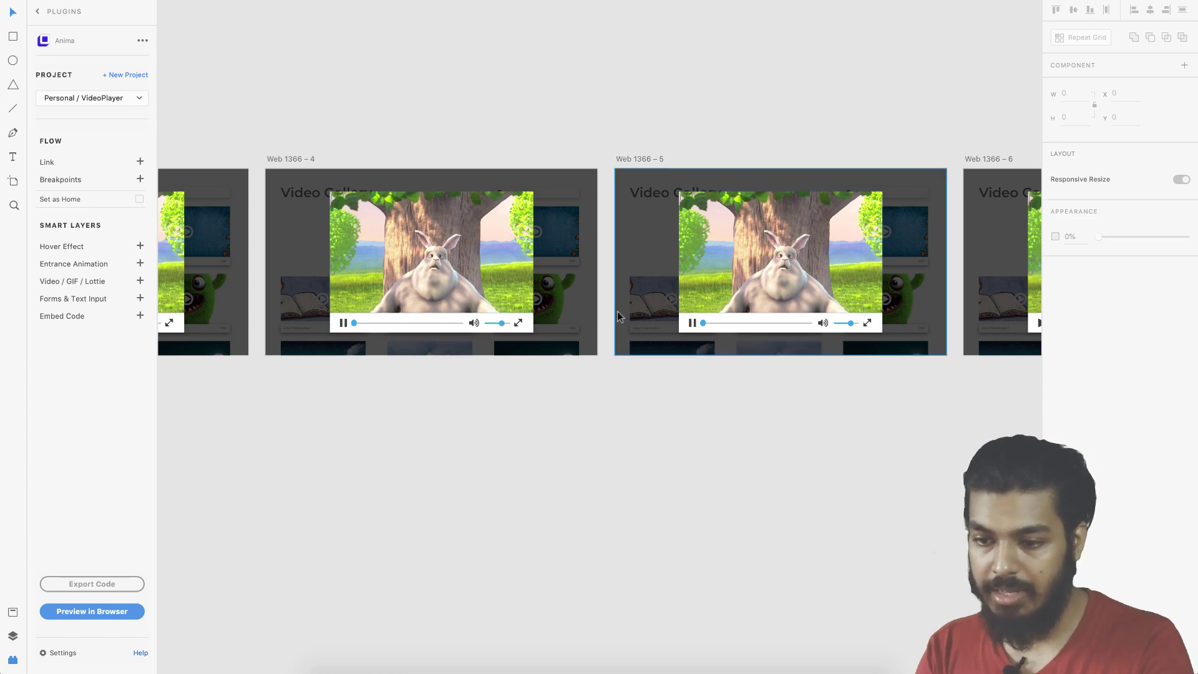
On Web 1366 – 5, move the seek bar handle to the track's end at X 802 and stretch the blue progress line to it.
scroll(627, 305, up, 2)
scroll(628, 305, right, 2)
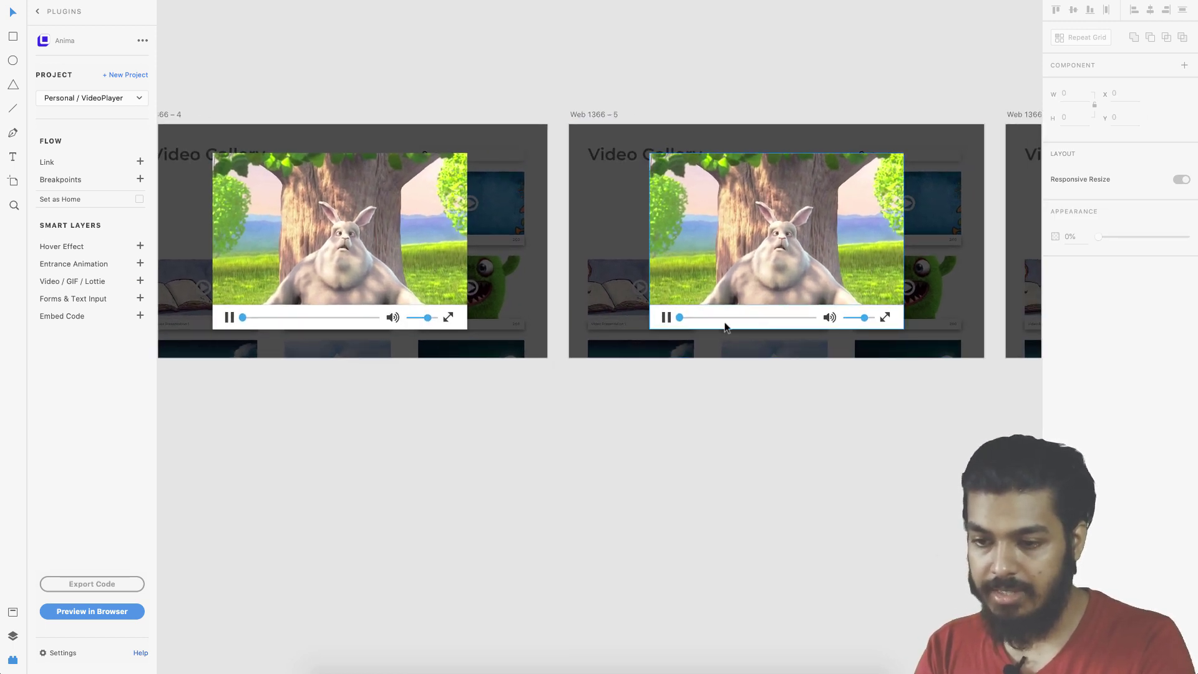
scroll(681, 320, right, 1)
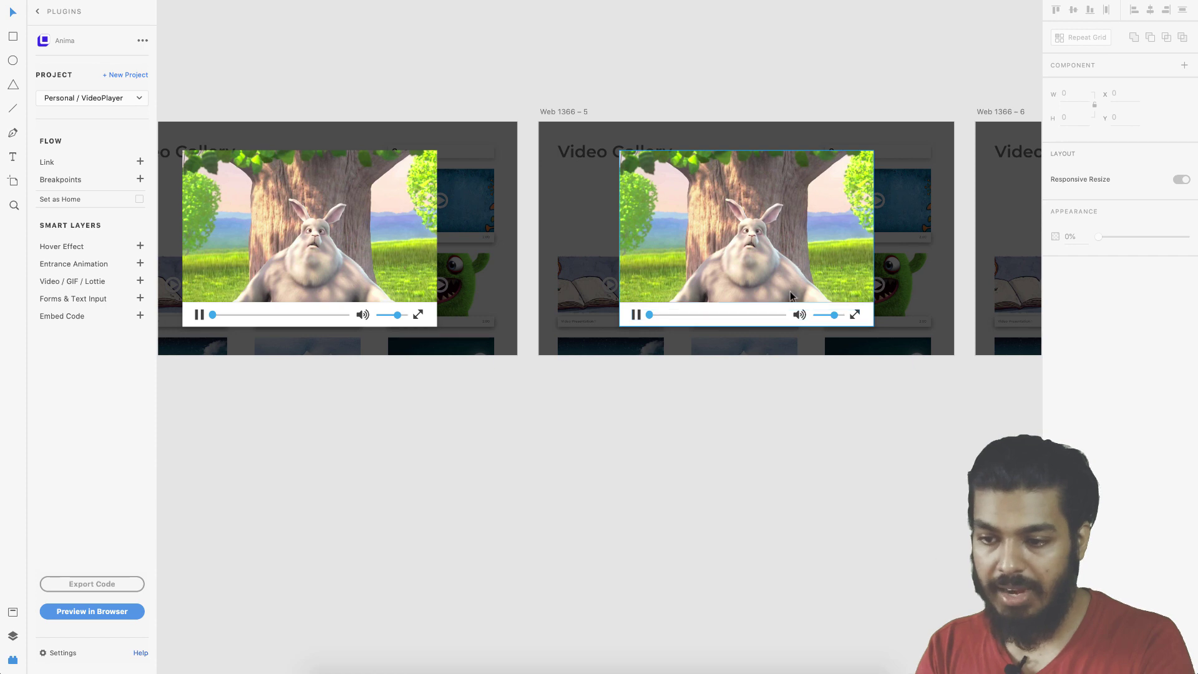
scroll(724, 303, up, 3)
scroll(724, 303, right, 2)
super+click(539, 327)
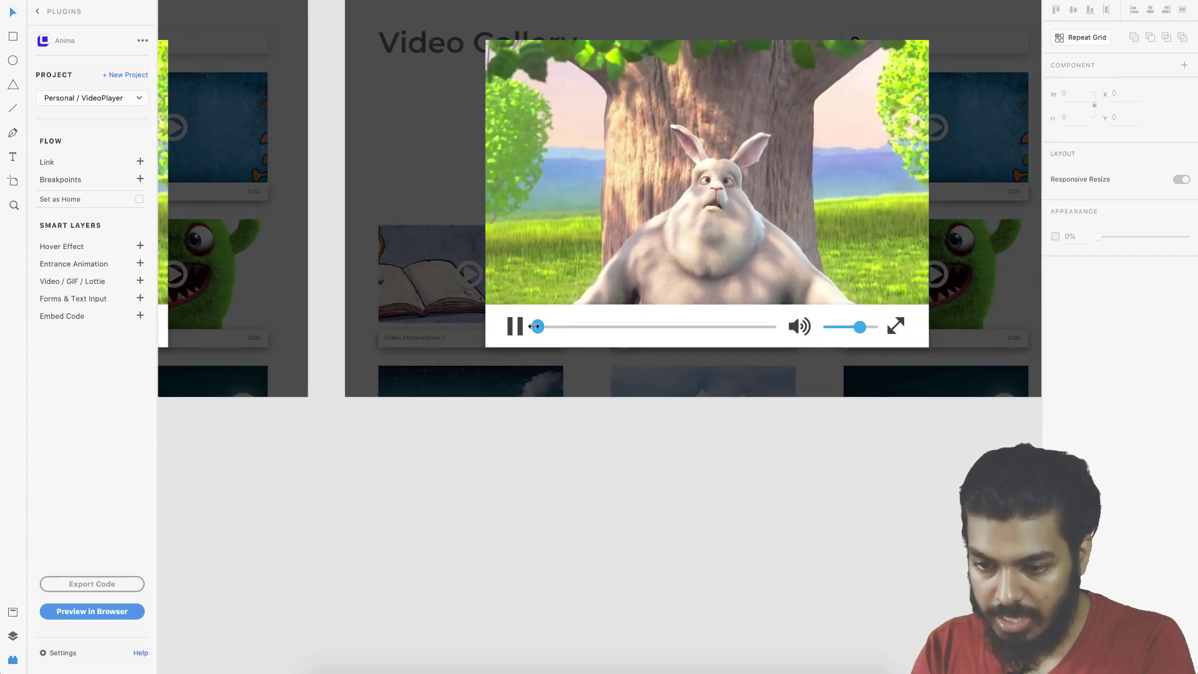
drag(540, 327, 776, 326)
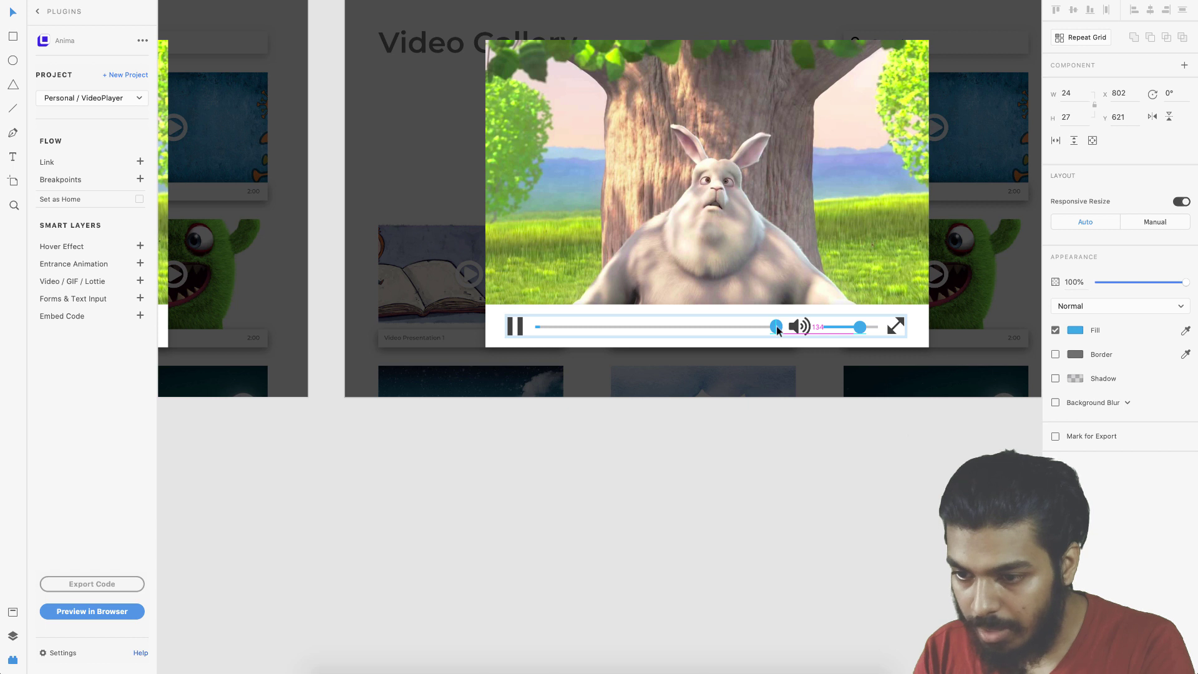
click(538, 326)
drag(538, 326, 777, 335)
click(776, 447)
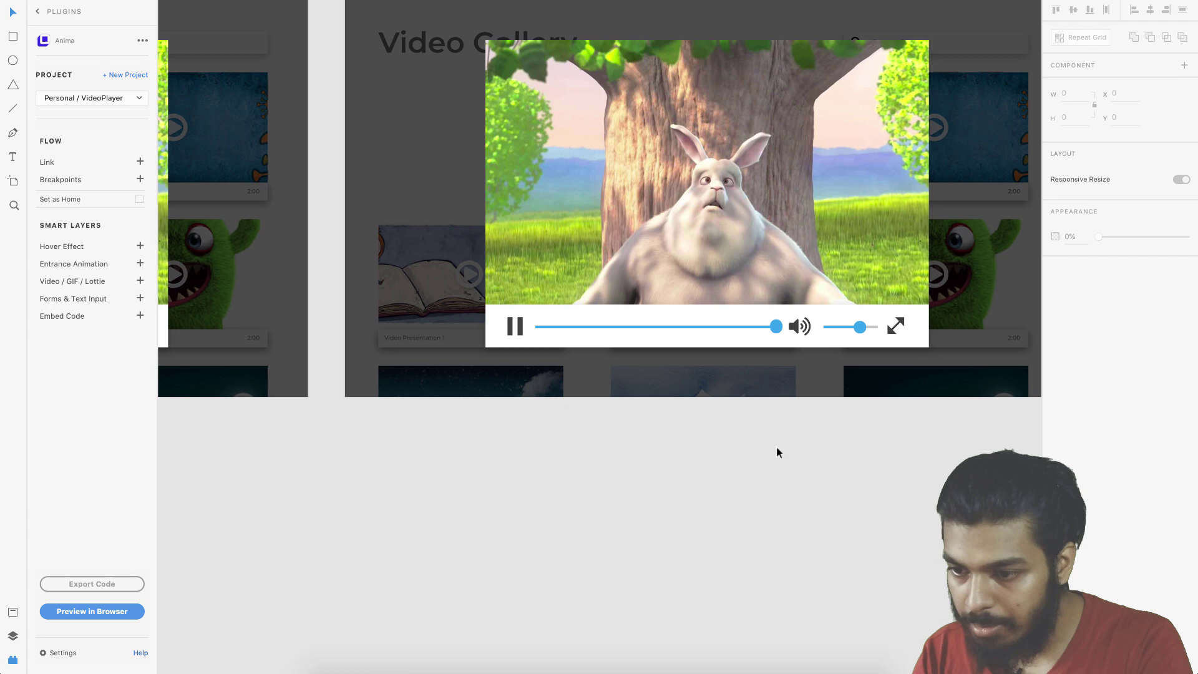
scroll(776, 447, down, 3)
scroll(776, 447, down, 3)
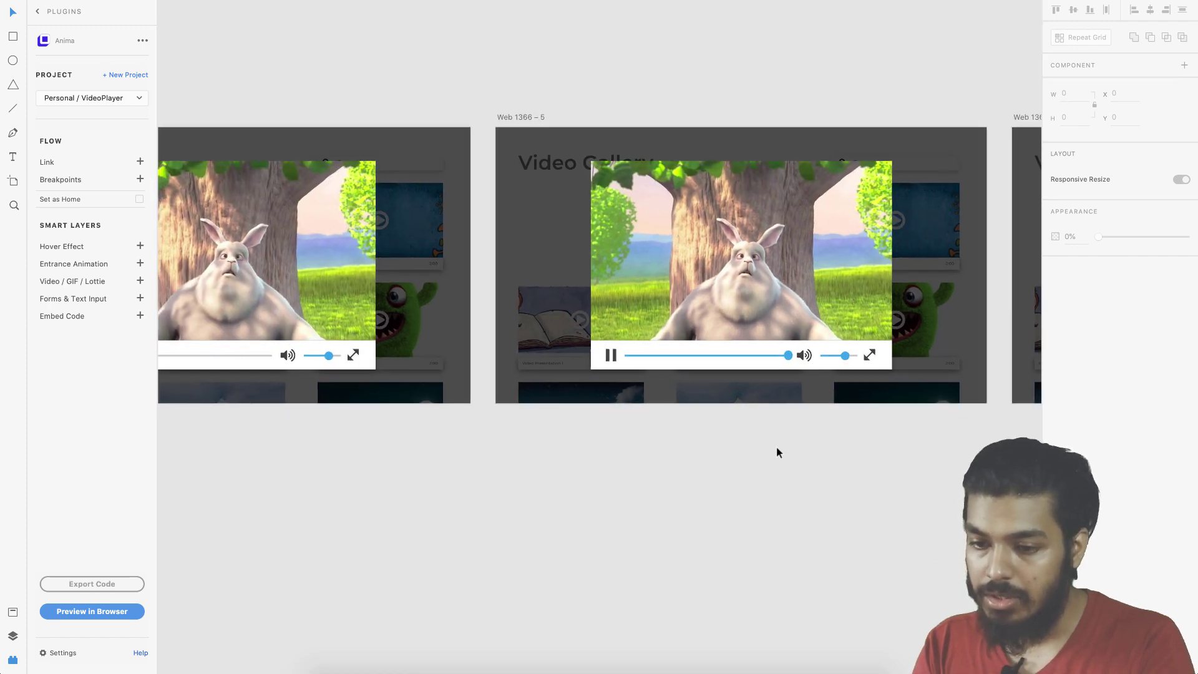
scroll(776, 447, down, 3)
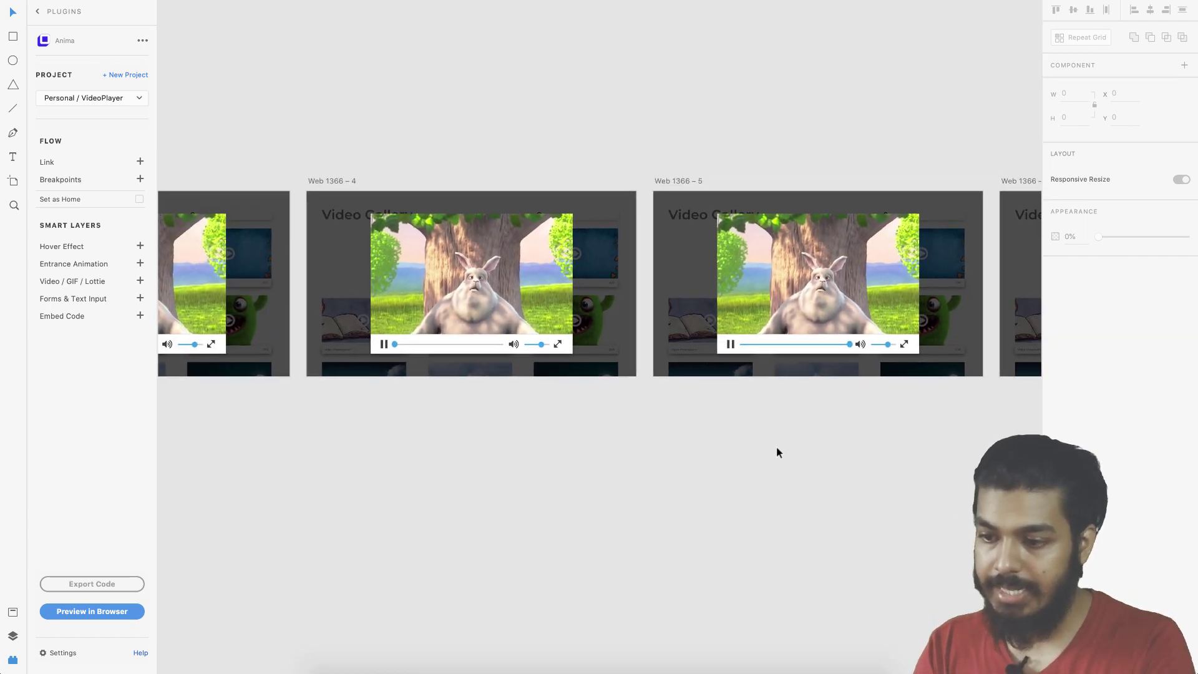
scroll(776, 446, left, 5)
scroll(776, 447, down, 2)
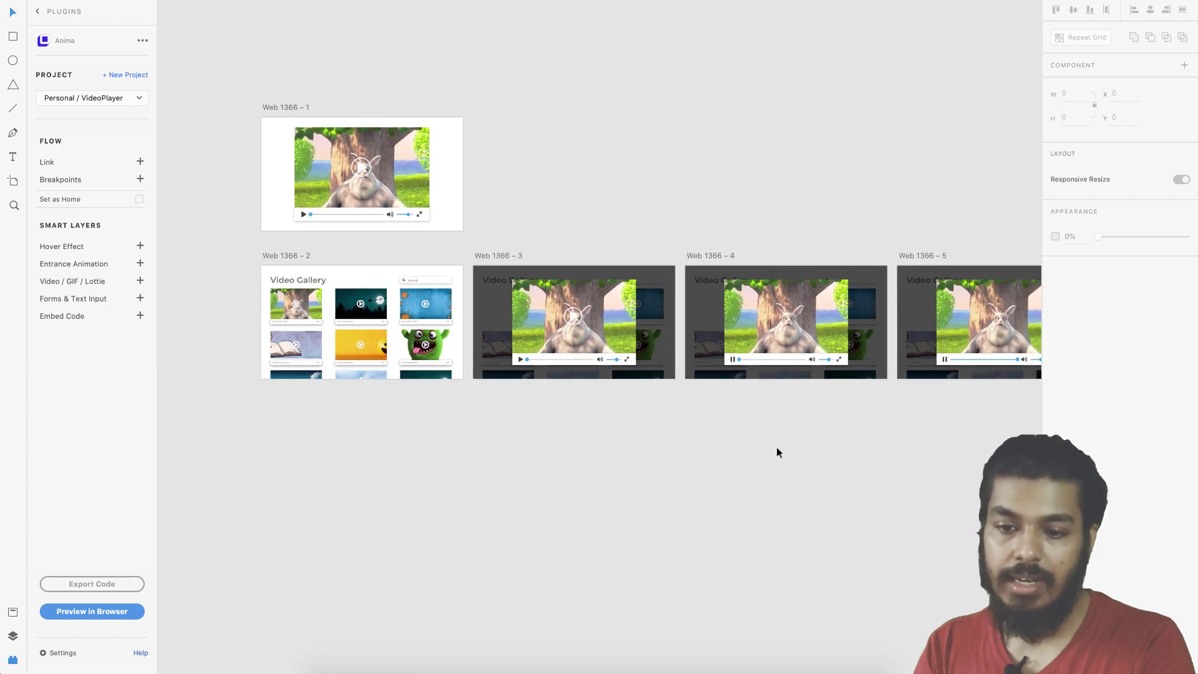
Switch to Prototype mode and link the first video thumbnail on Web 1366 – 2 to the Web 1366 – 3 artboard.
scroll(773, 447, left, 1)
scroll(430, 244, up, 5)
scroll(430, 251, down, 2)
scroll(430, 252, left, 1)
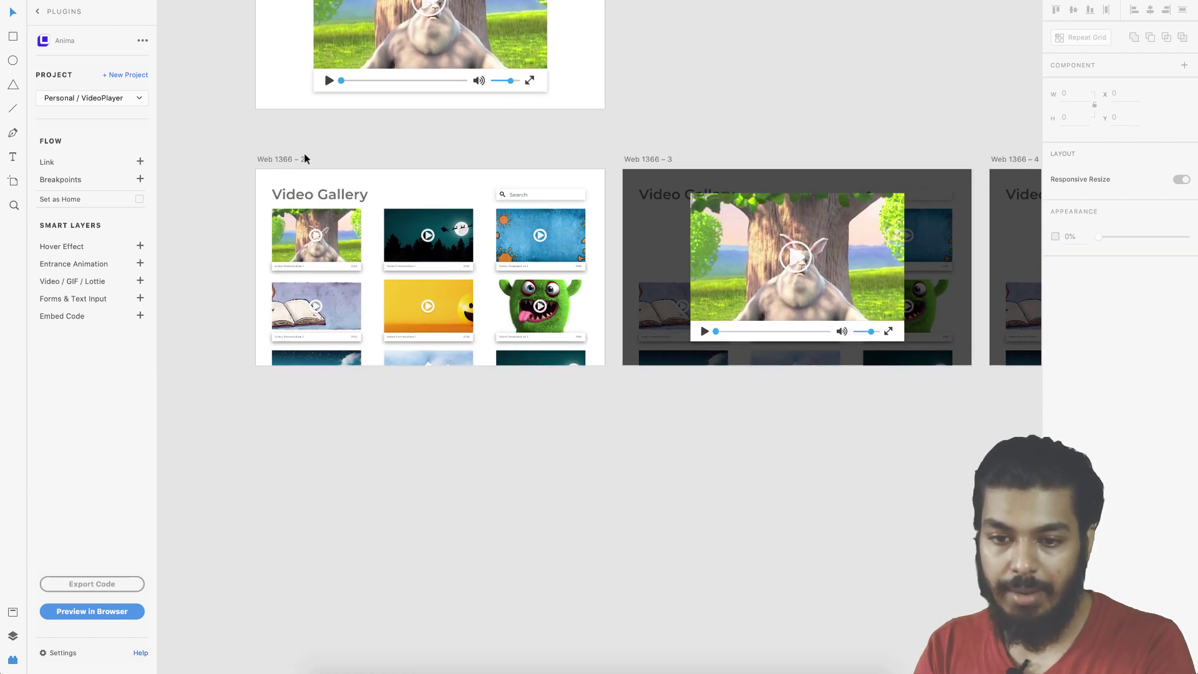
click(274, 160)
scroll(250, 131, down, 1)
scroll(250, 131, right, 1)
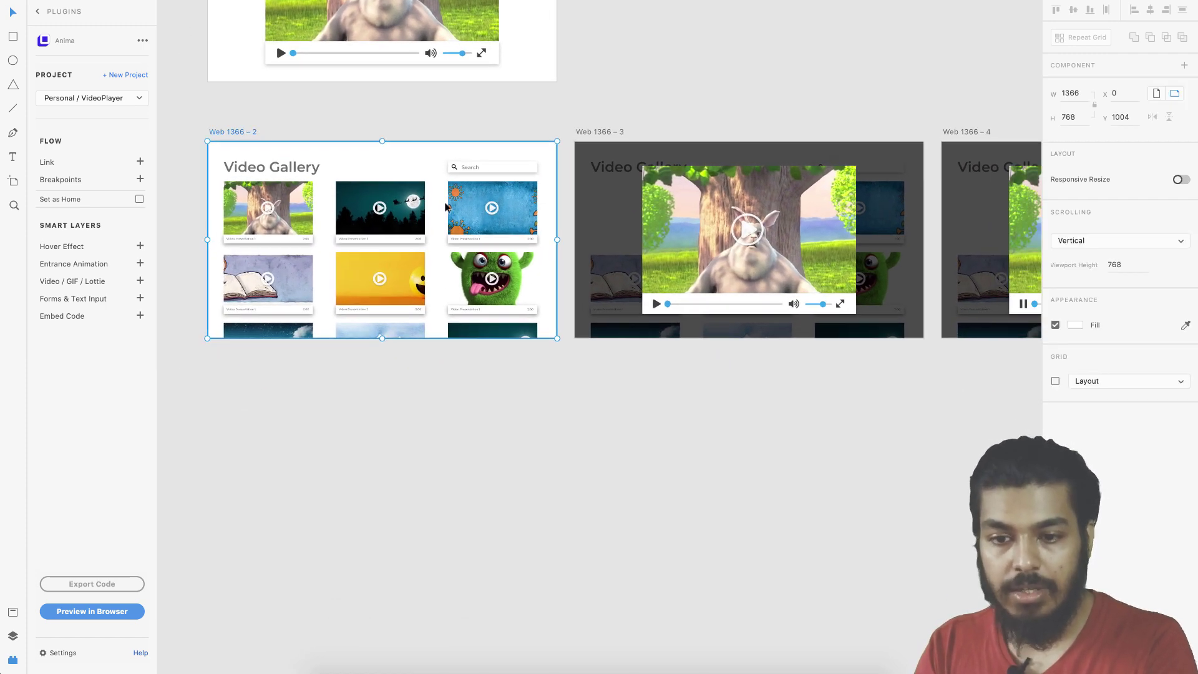
scroll(209, 69, up, 3)
key(ctrl+Tab)
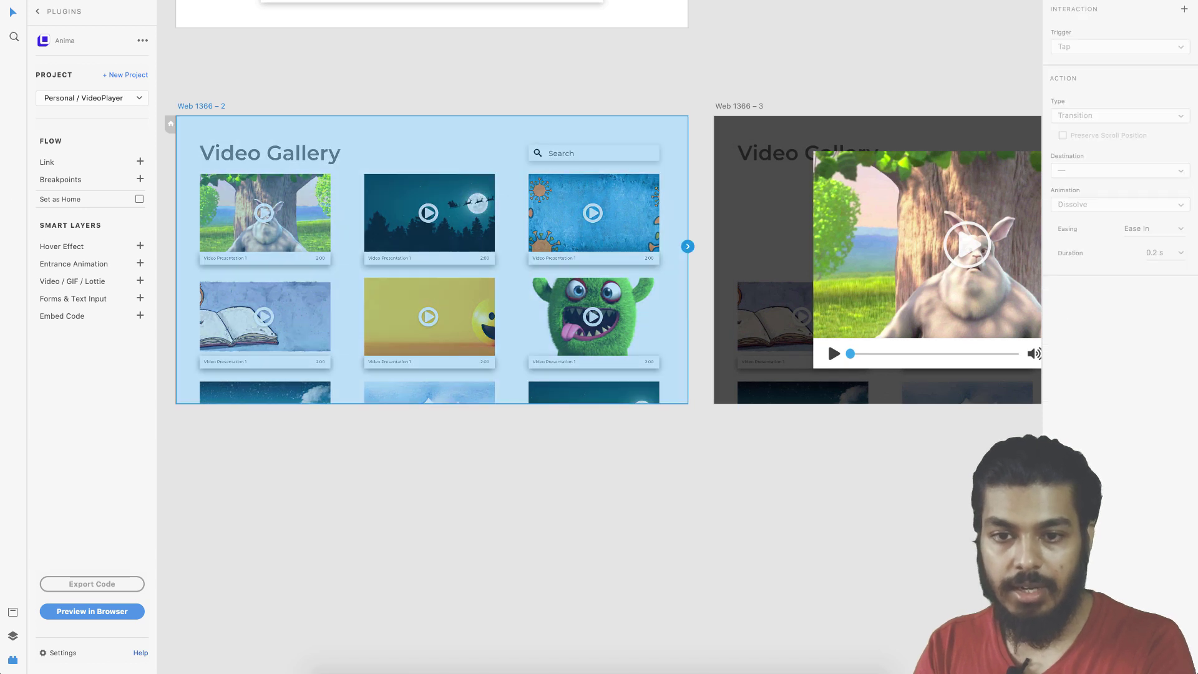
click(273, 226)
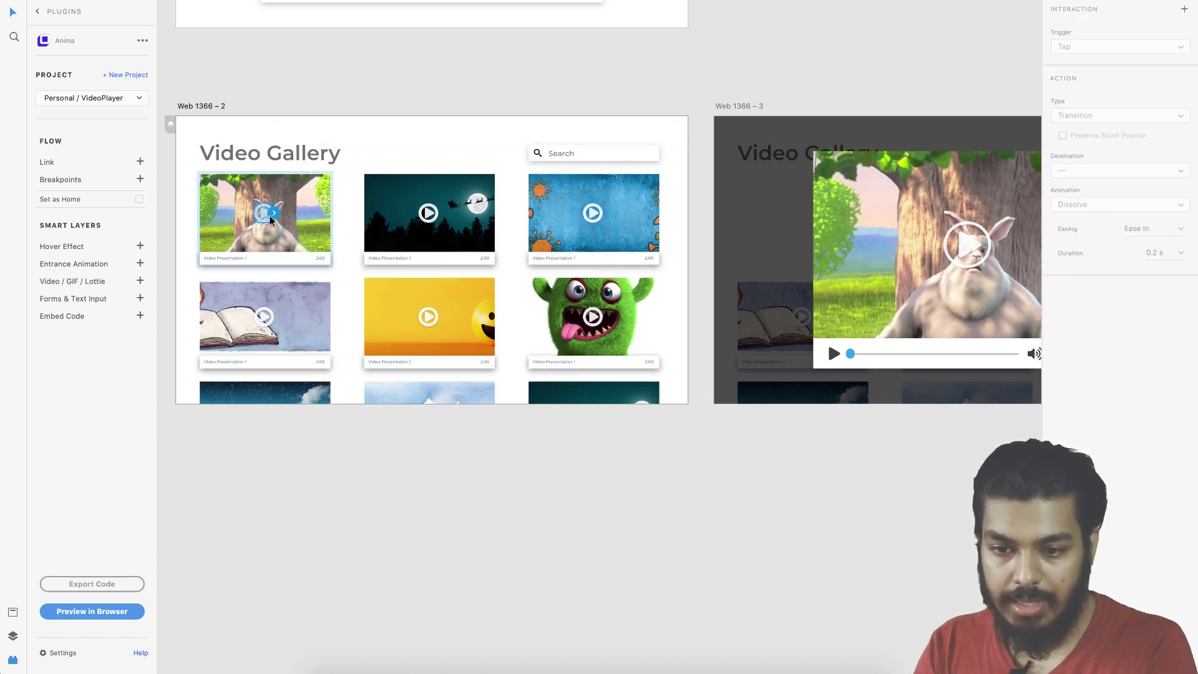
drag(275, 215, 812, 270)
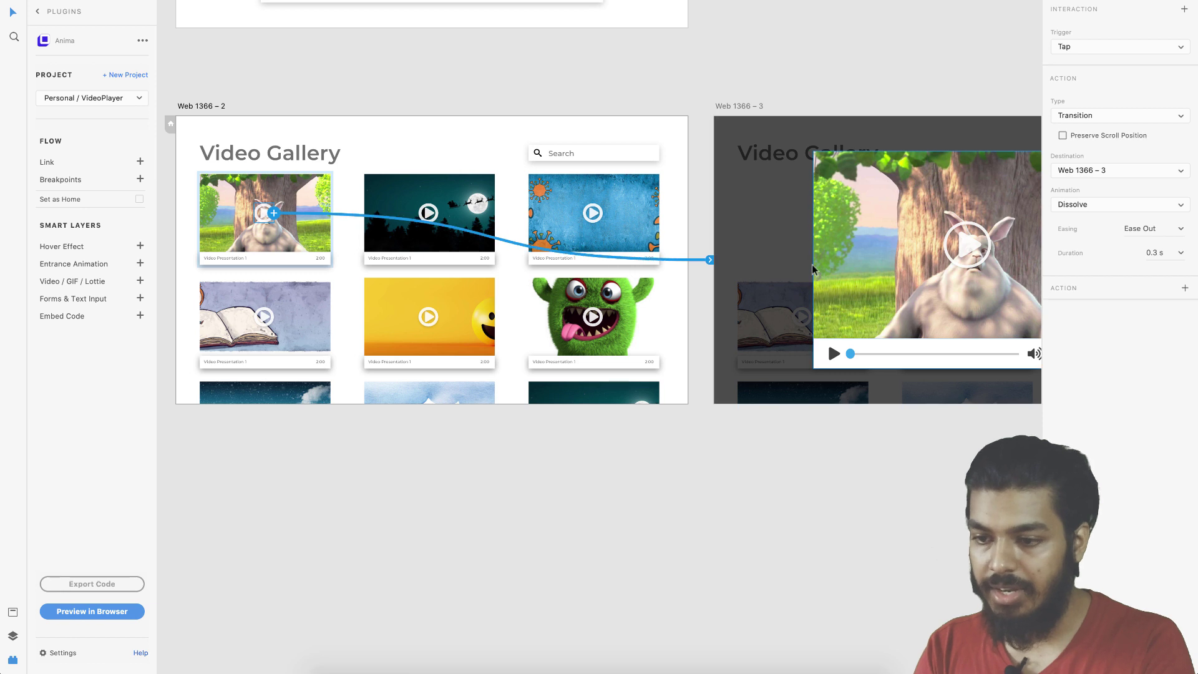
Set the thumbnail's interaction to Auto-Animate with a duration of 0.8 s.
click(1134, 121)
click(1120, 124)
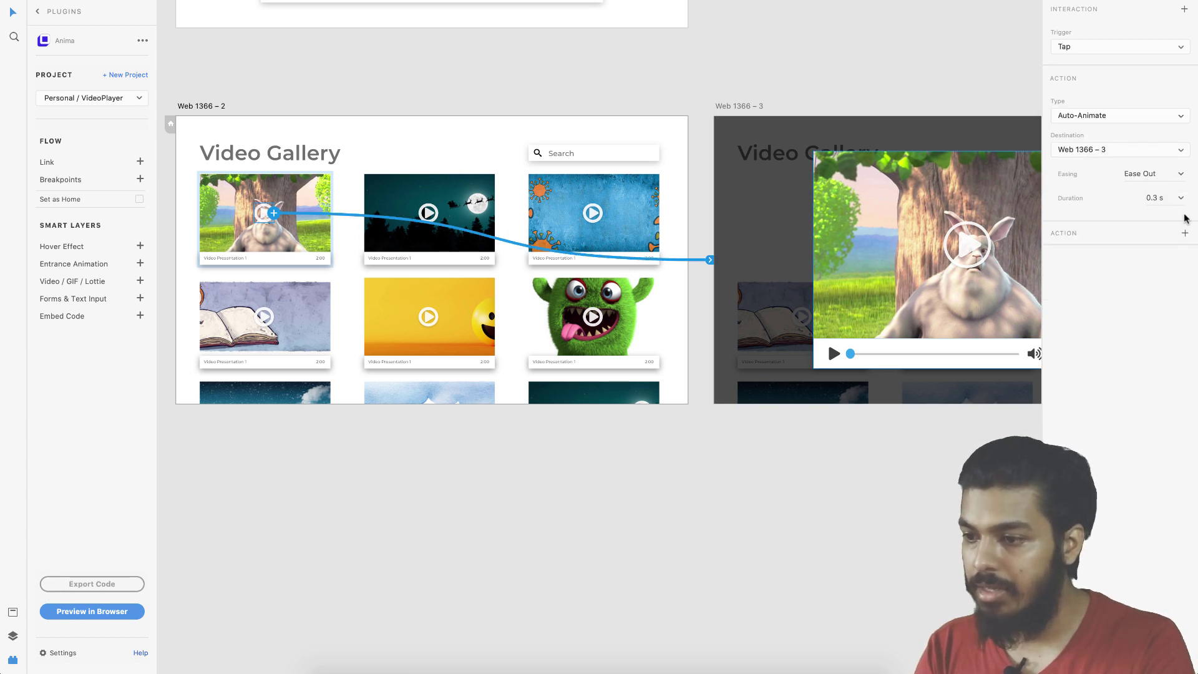
click(1181, 199)
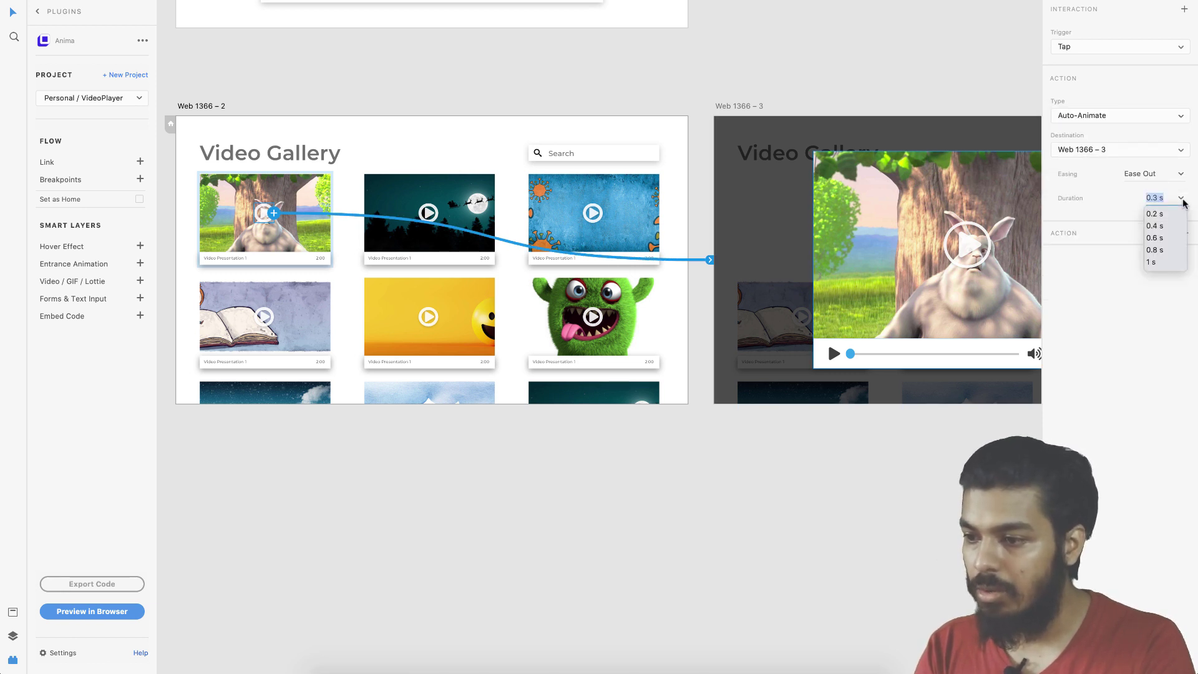
click(1155, 250)
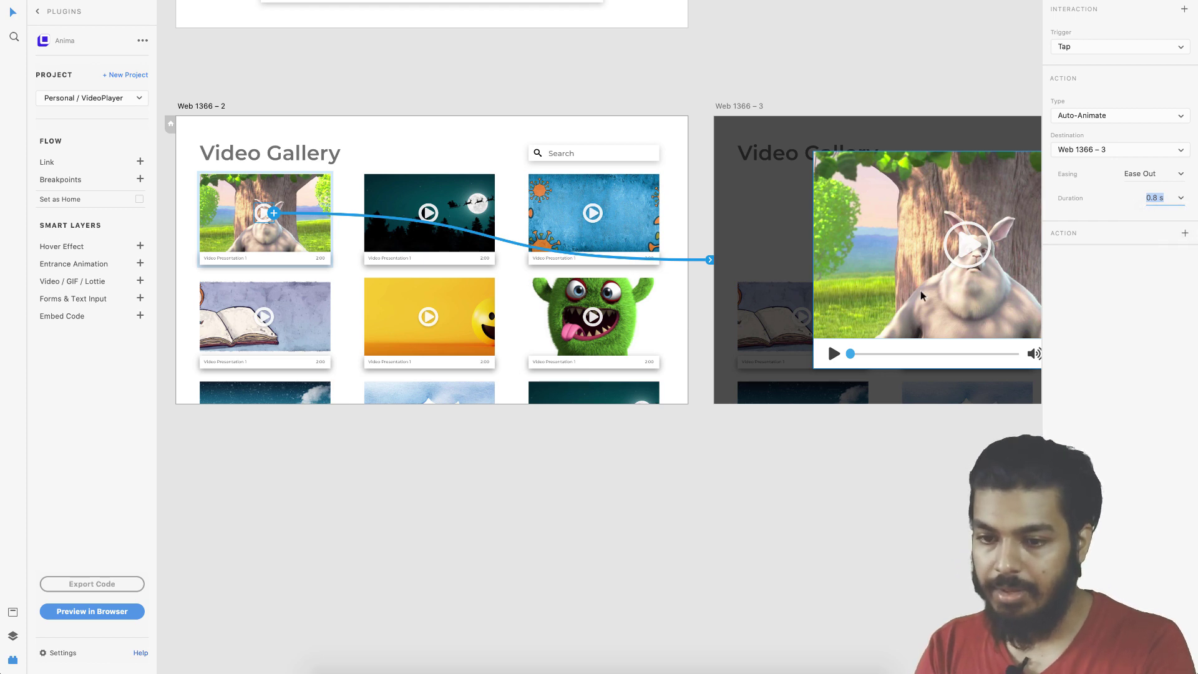
Link the large play icon inside the Web 1366 – 3 video player to the Web 1366 – 4 artboard.
scroll(919, 290, right, 10)
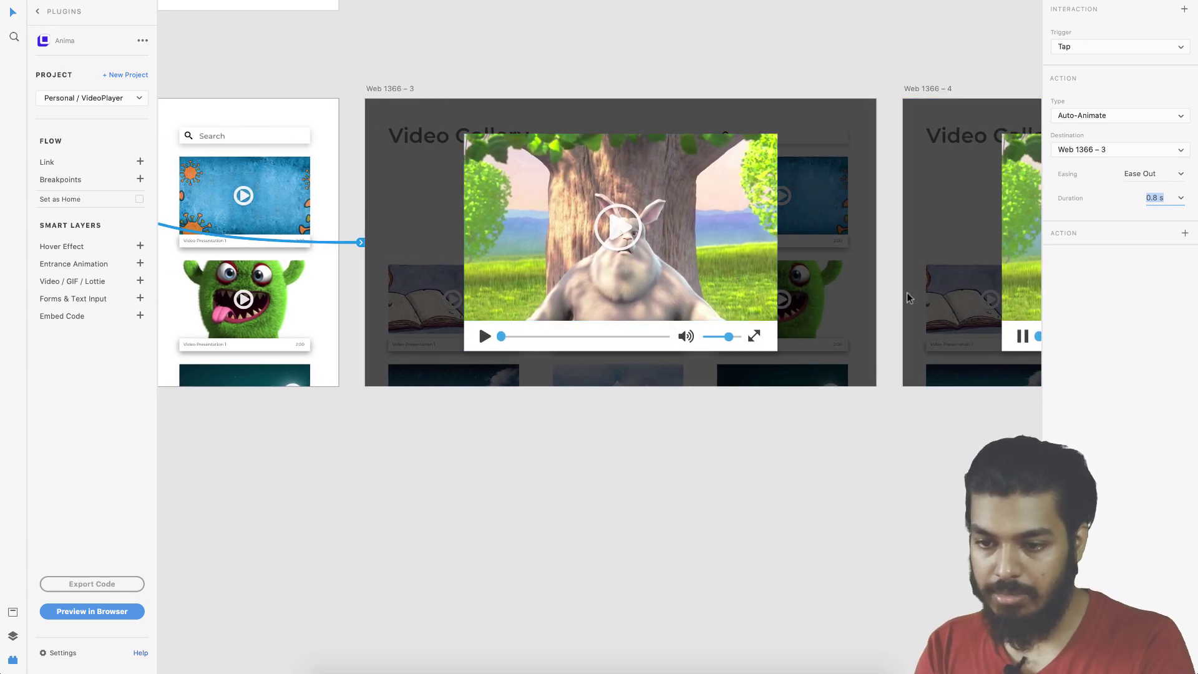
scroll(908, 298, down, 3)
scroll(756, 339, up, 2)
scroll(756, 343, right, 1)
click(564, 260)
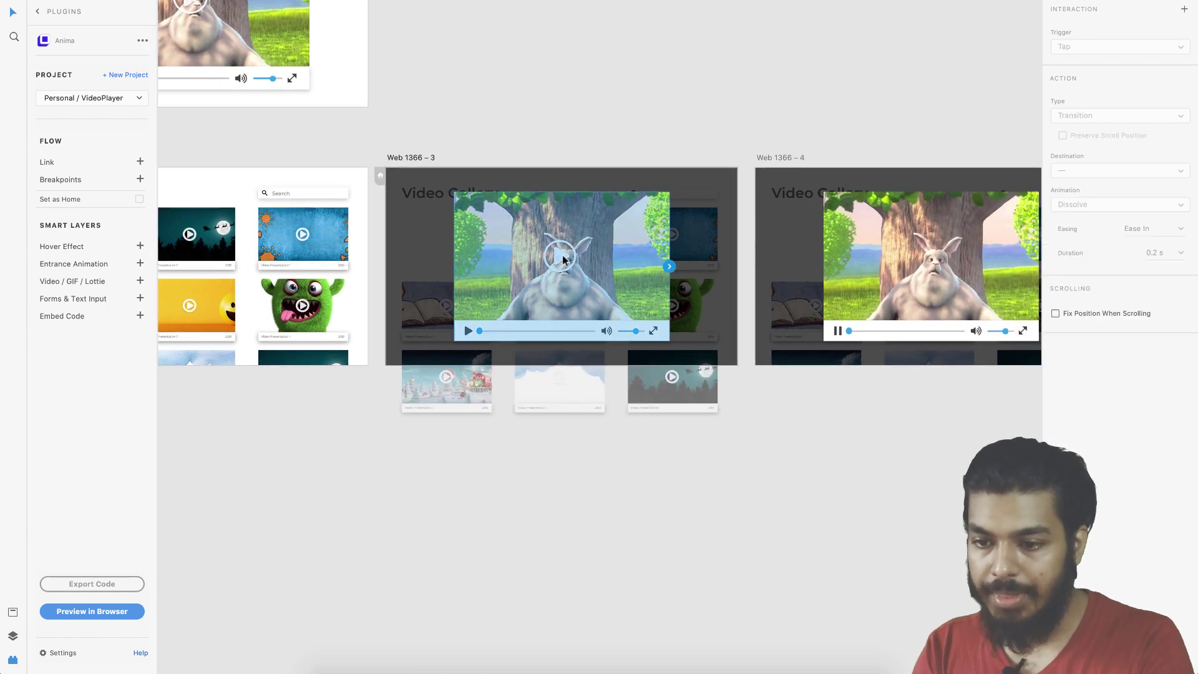
scroll(563, 254, up, 3)
double_click(563, 255)
scroll(618, 264, right, 2)
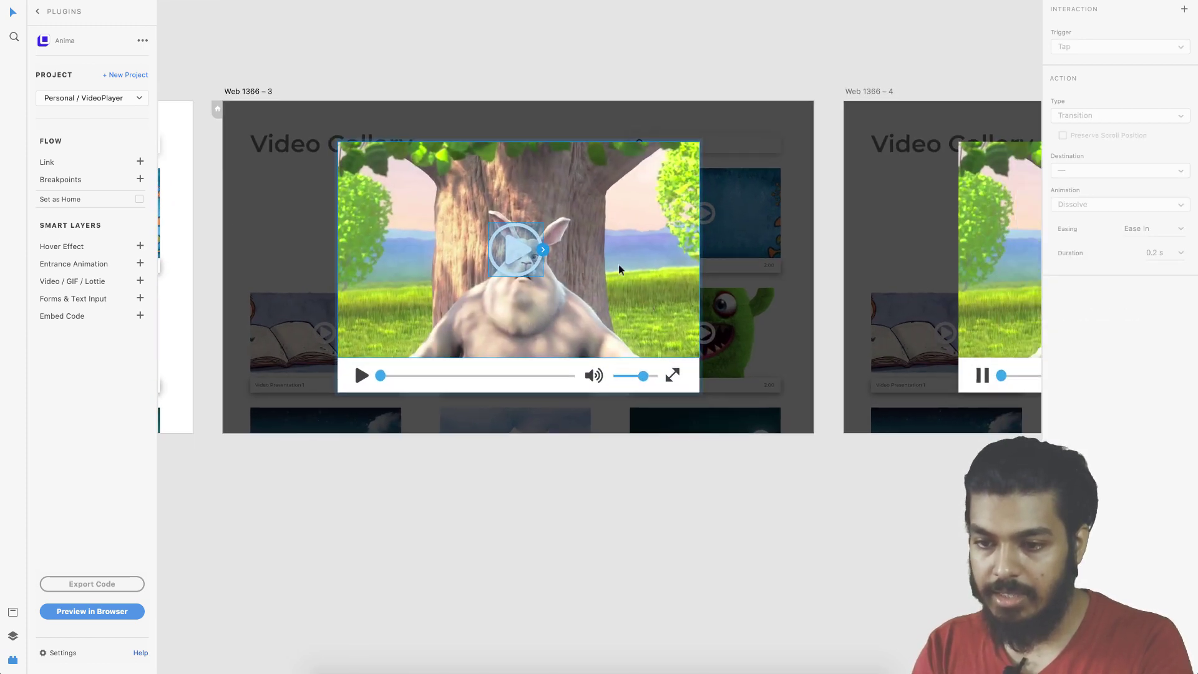
scroll(619, 265, down, 2)
double_click(483, 252)
drag(502, 252, 808, 246)
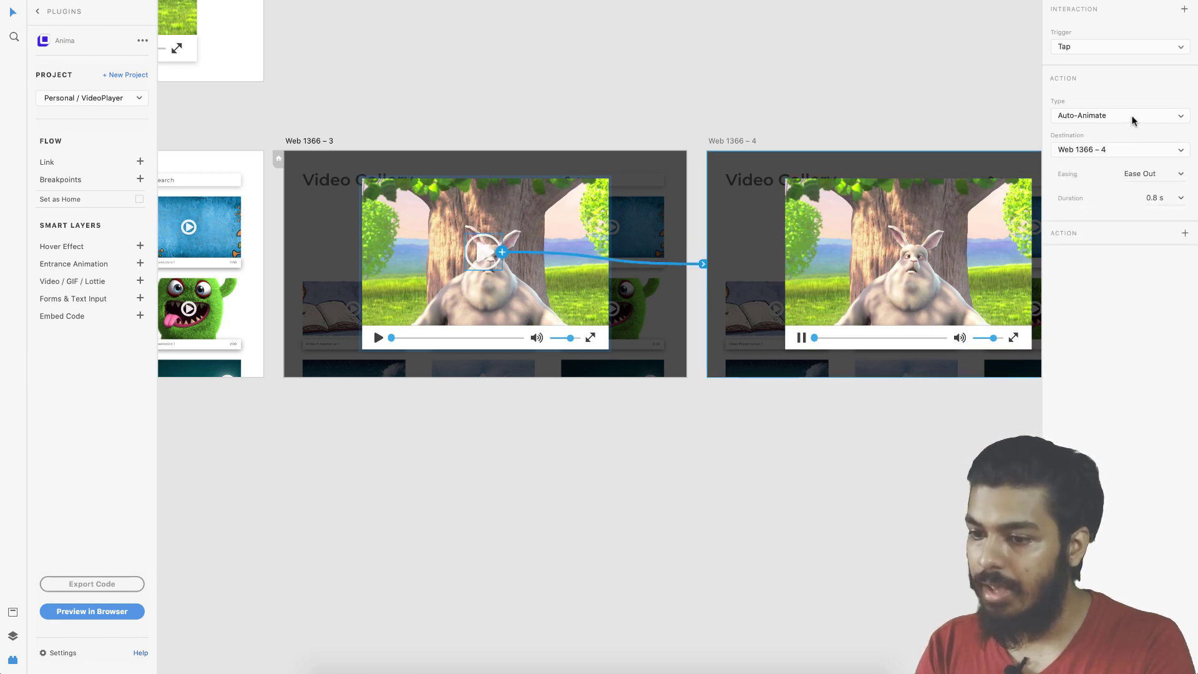
Set the duration of the play icon's transition to Web 1366 – 4 to 0.2 s.
scroll(886, 271, right, 5)
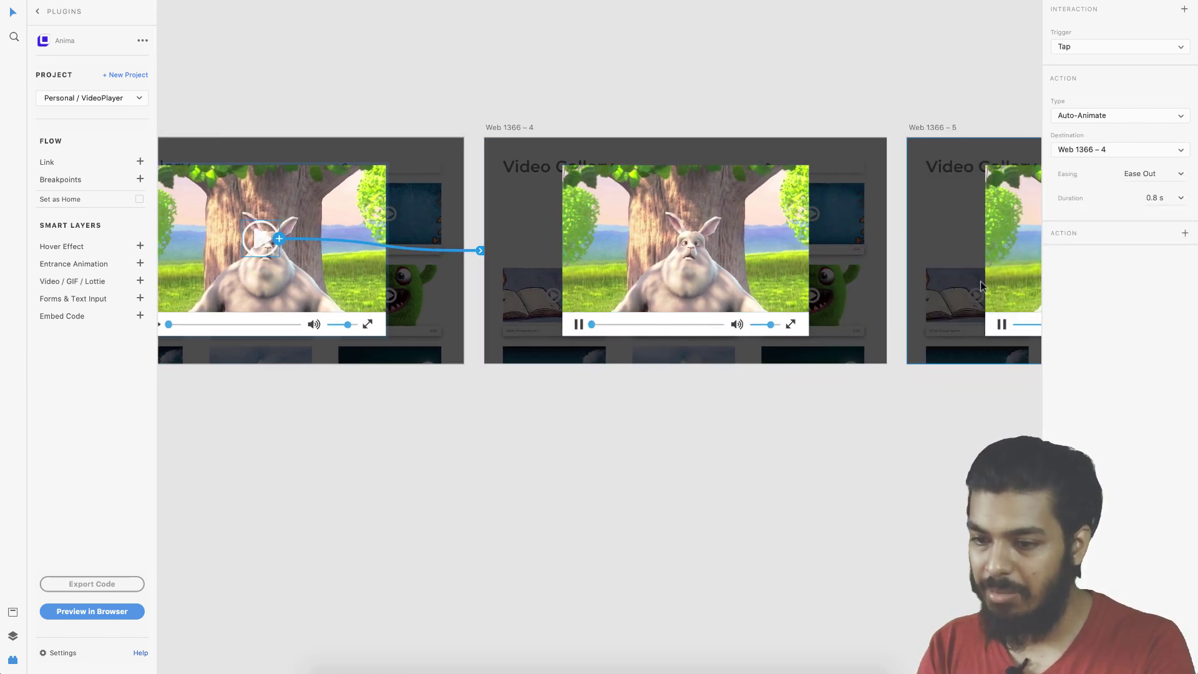
scroll(981, 282, right, 1)
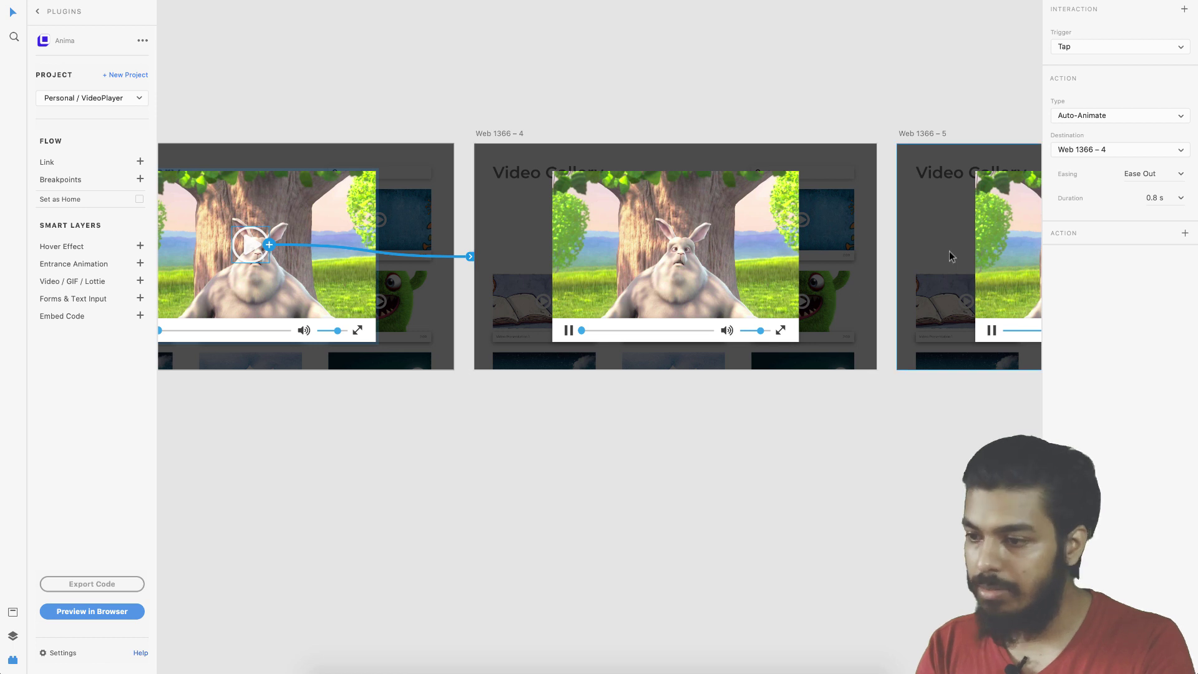
click(1180, 199)
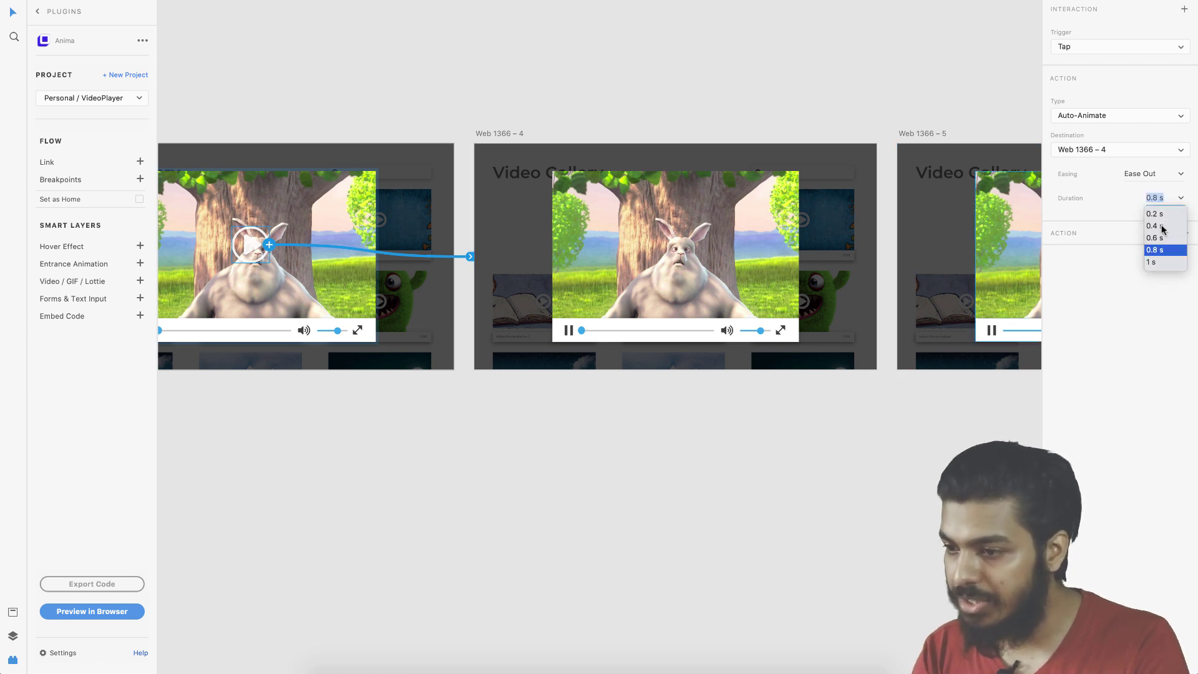
click(1153, 213)
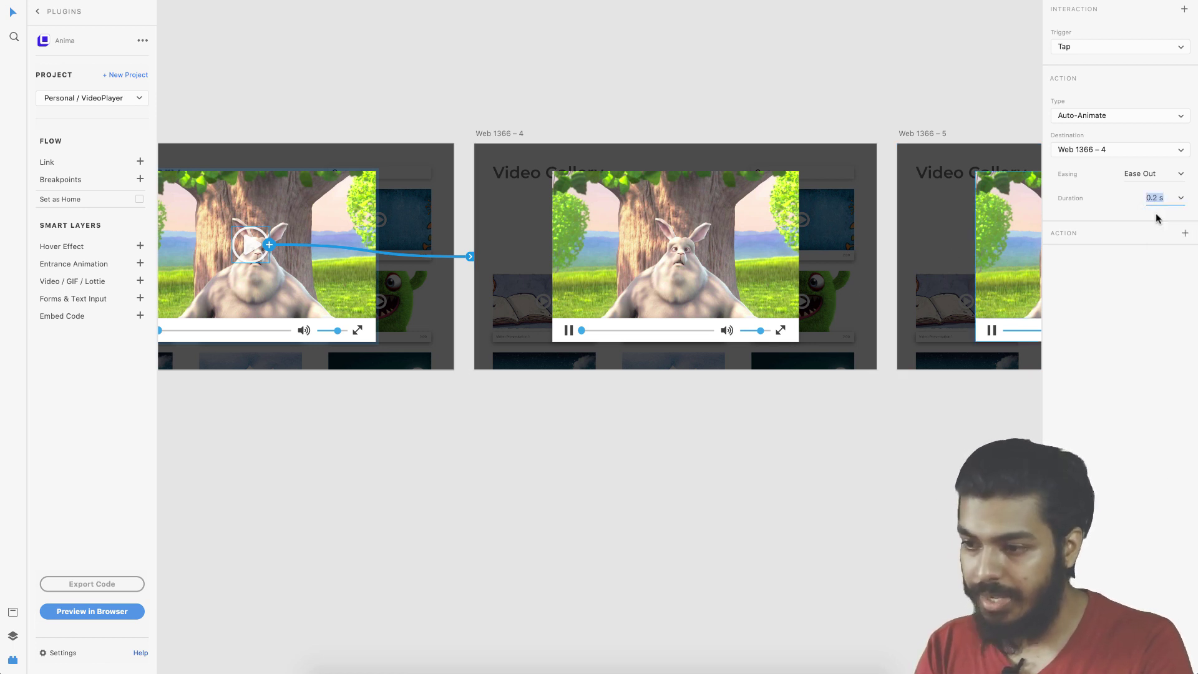
Link the whole Web 1366 – 4 artboard to Web 1366 – 5 and set its trigger to Time.
scroll(847, 279, right, 5)
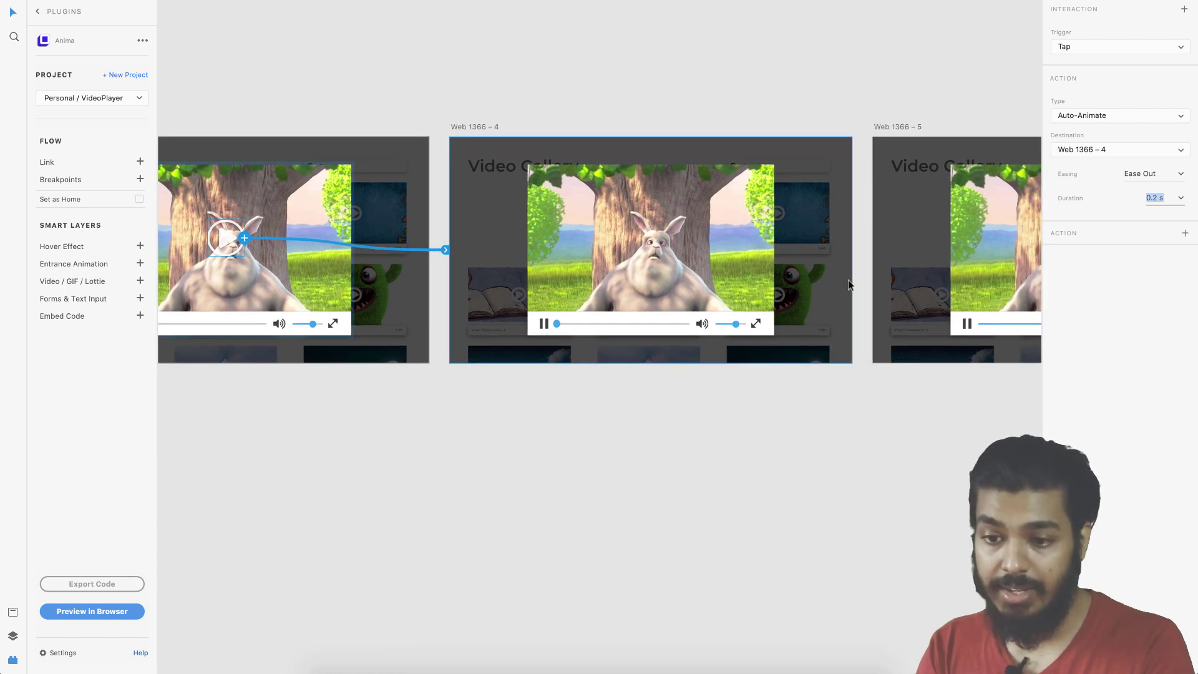
scroll(617, 384, right, 2)
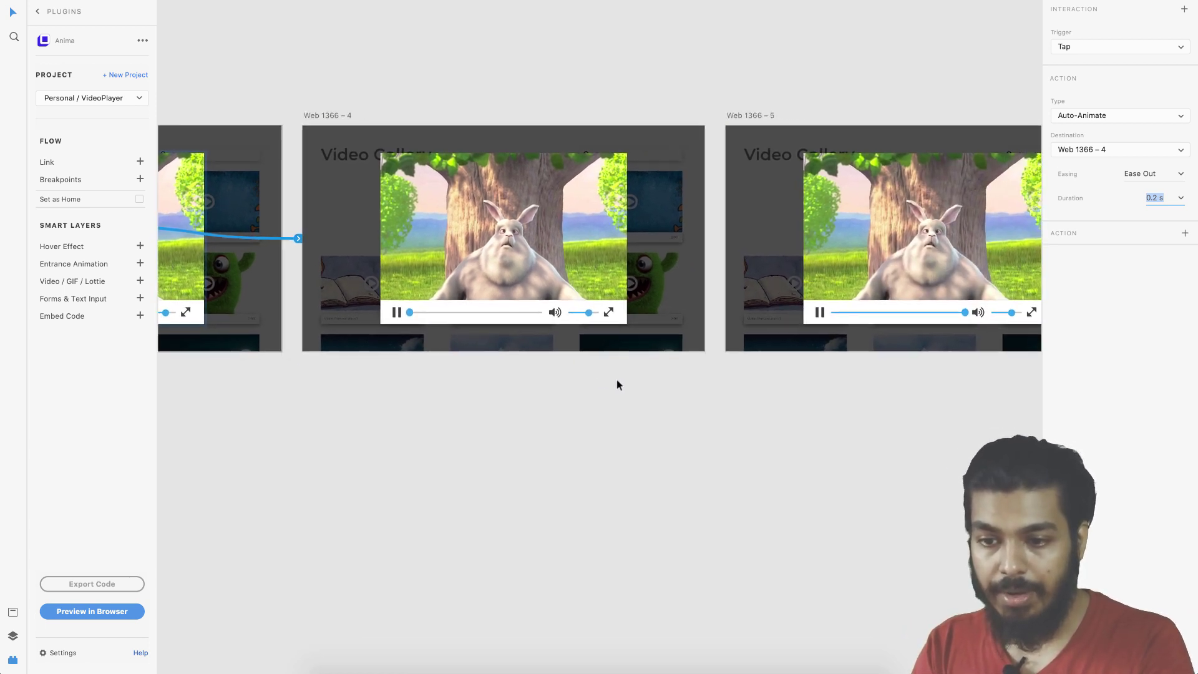
click(328, 115)
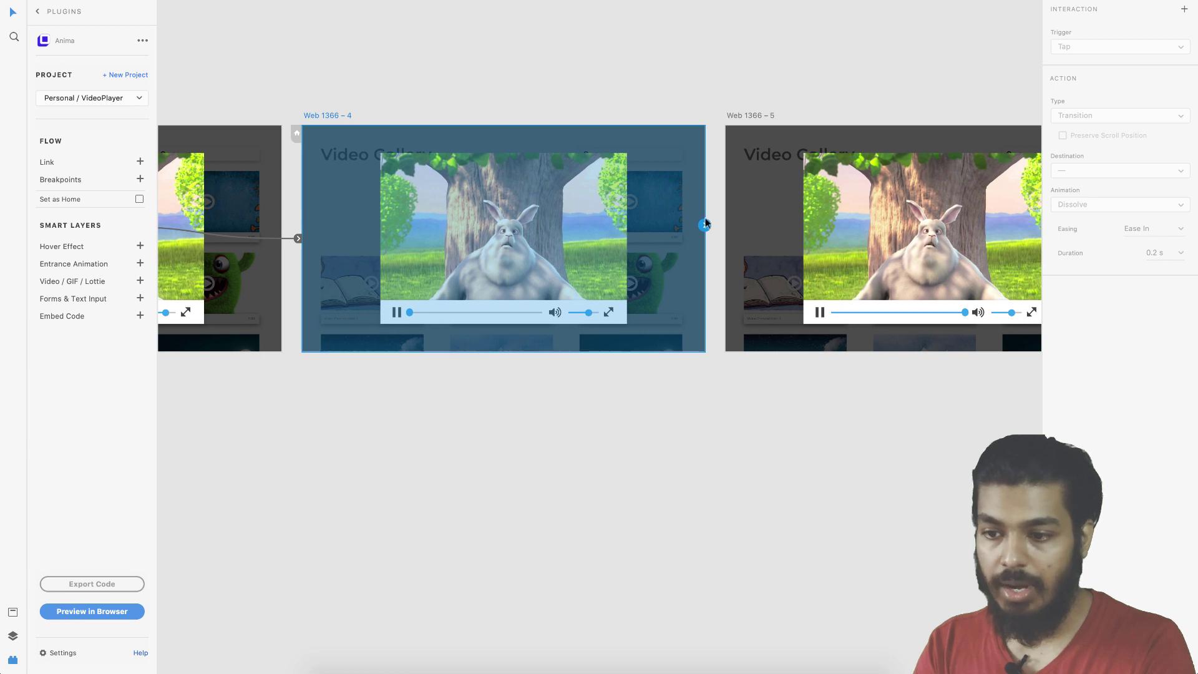
drag(706, 226, 855, 267)
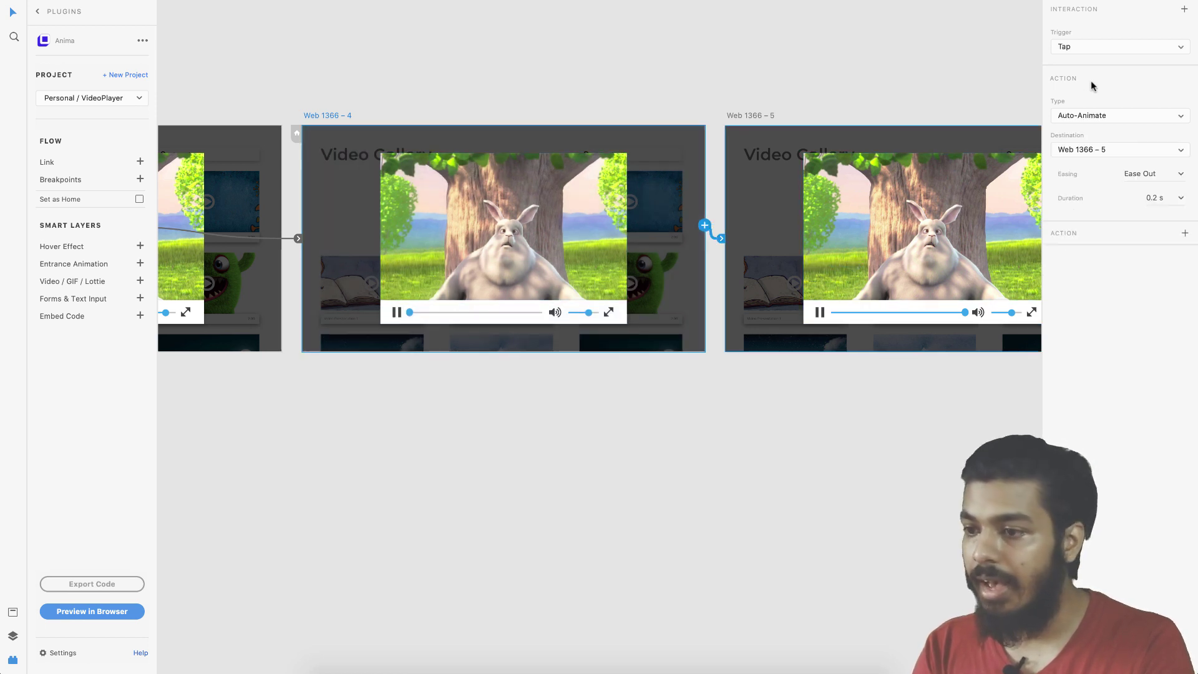
click(1115, 48)
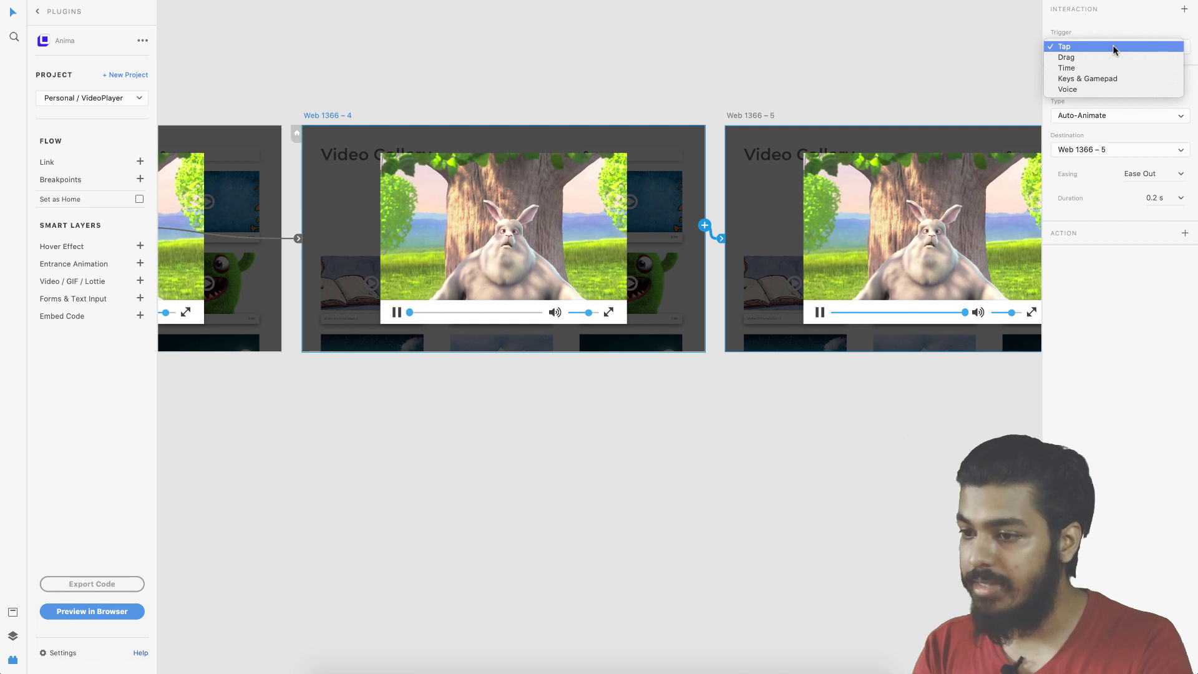
click(1084, 67)
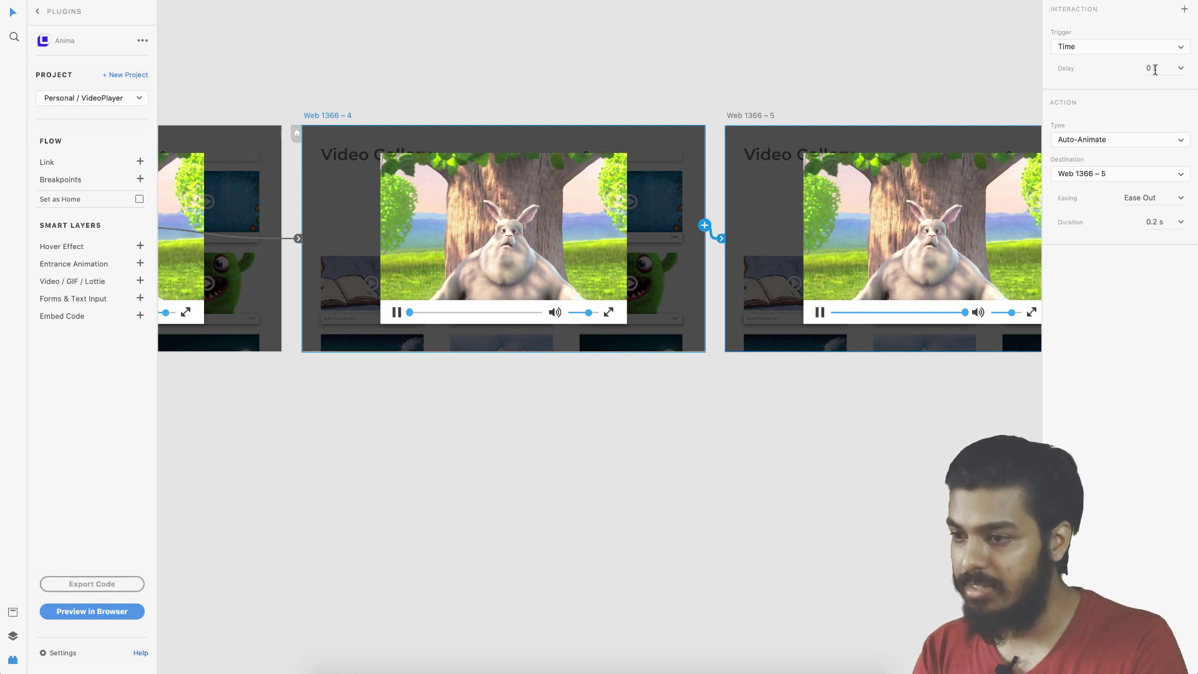
Give the timed Web 1366 – 4 to Web 1366 – 5 transition a duration of 5 s and easing None.
click(1156, 223)
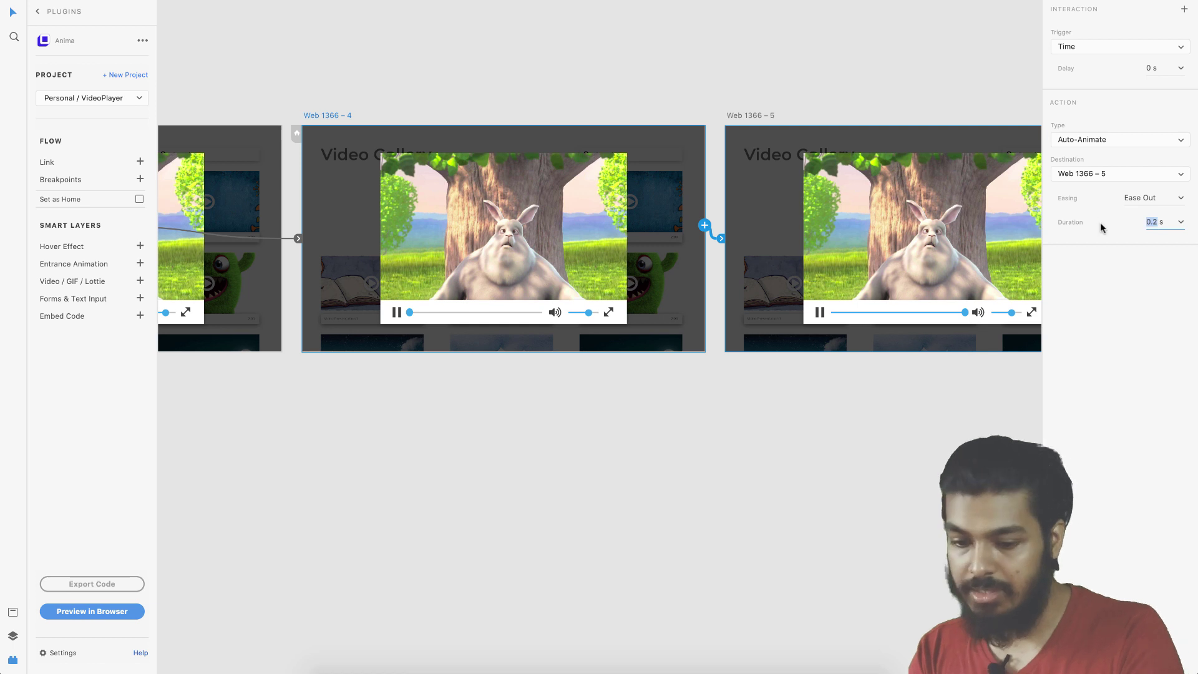
text(5)
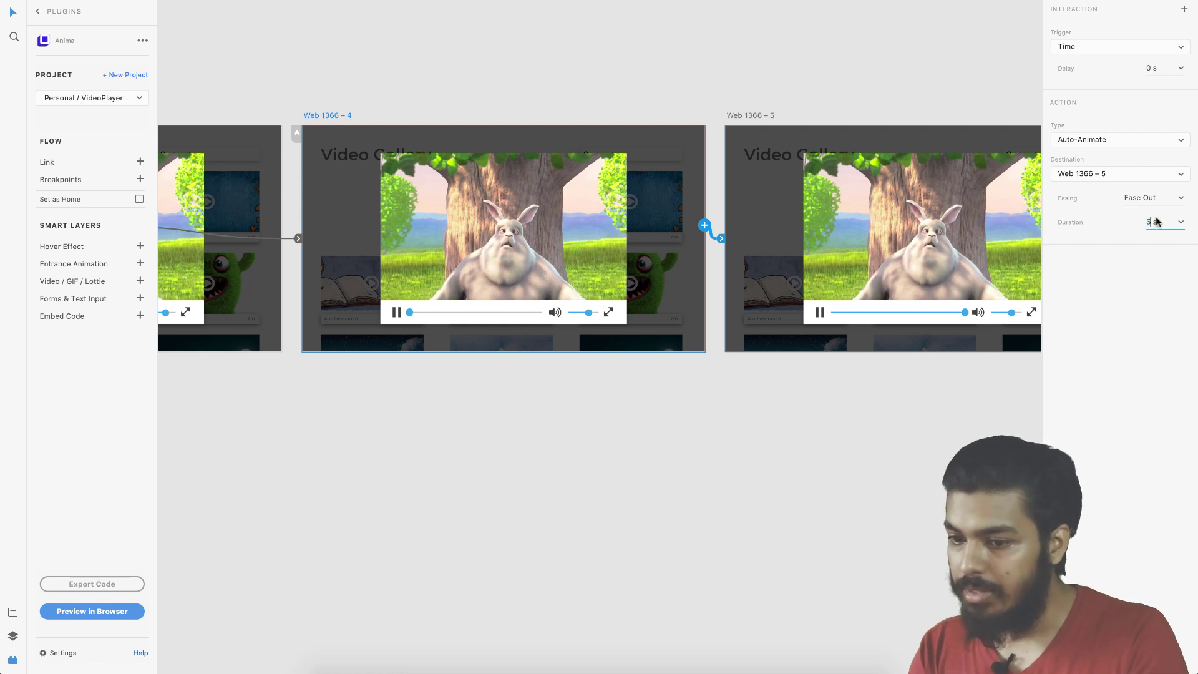
scroll(863, 495, right, 2)
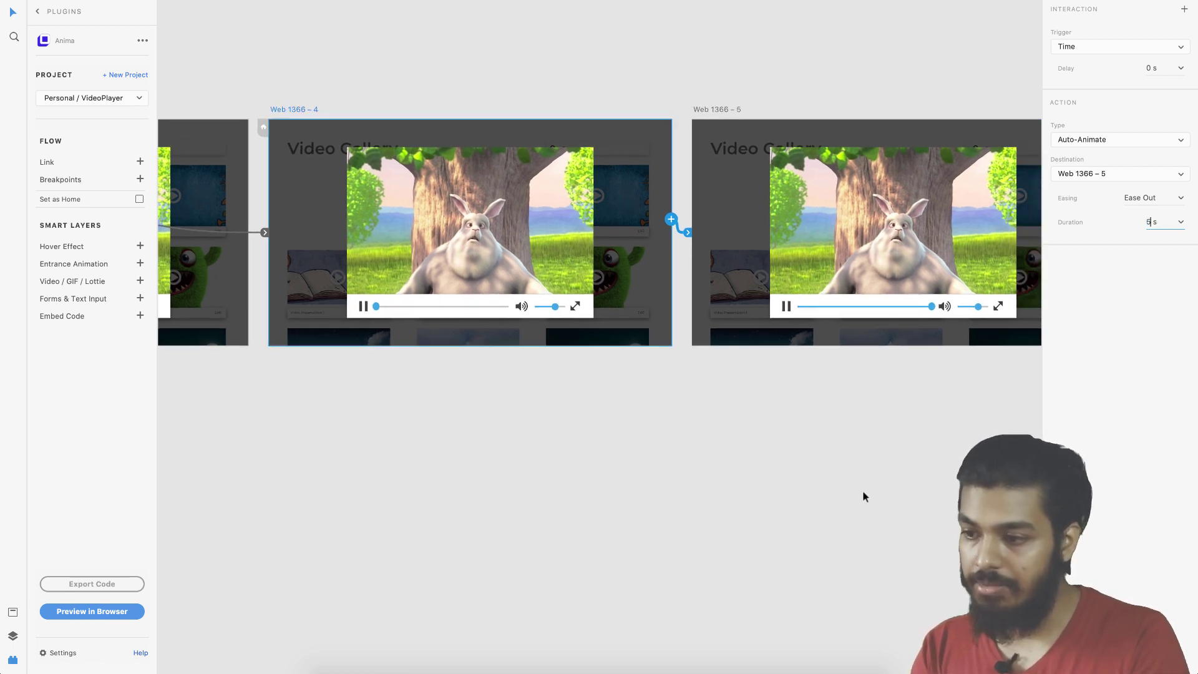
scroll(736, 430, right, 3)
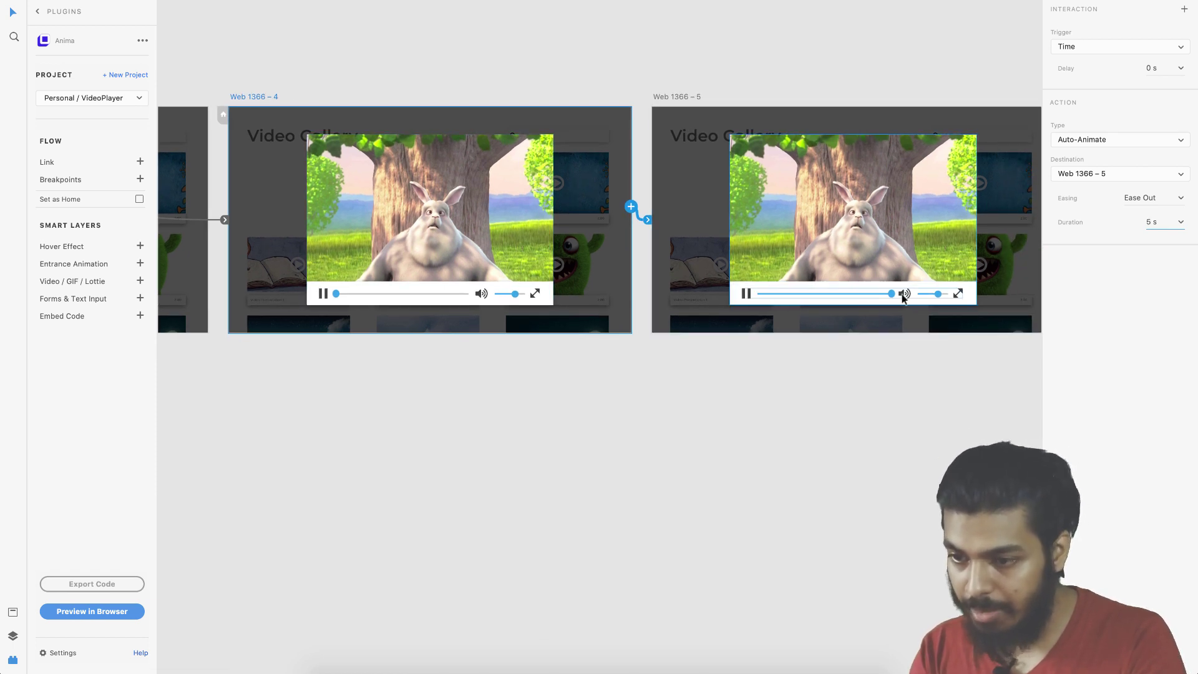
scroll(1000, 350, right, 2)
scroll(1000, 349, down, 1)
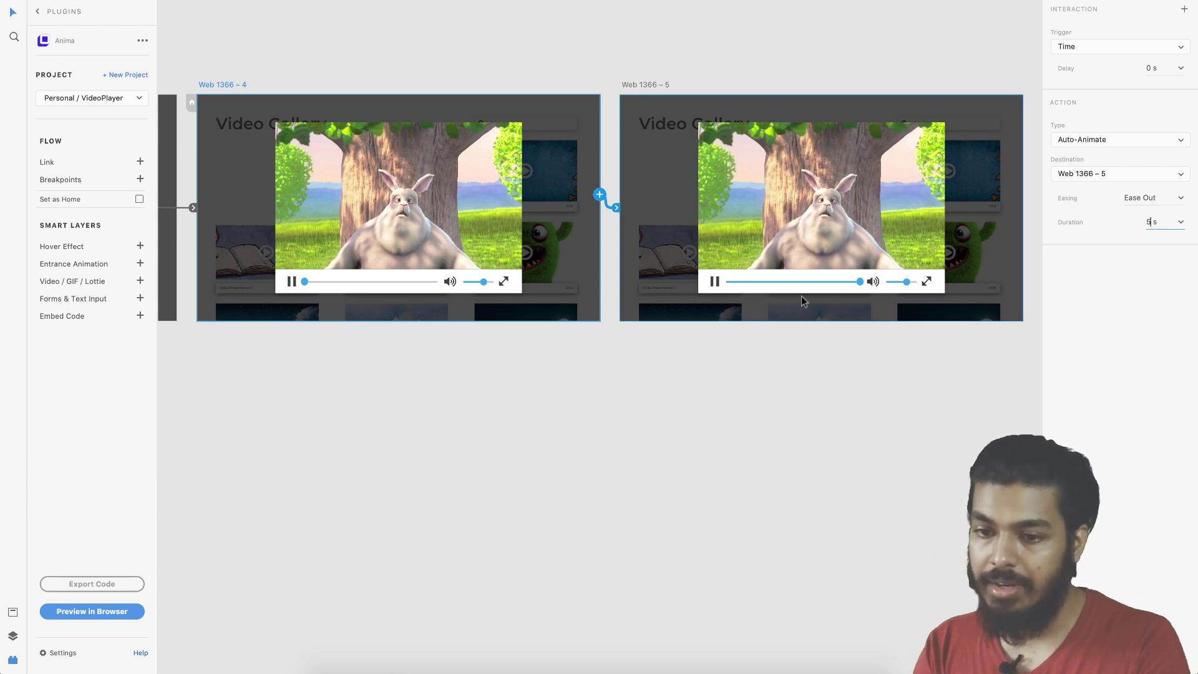
click(1180, 199)
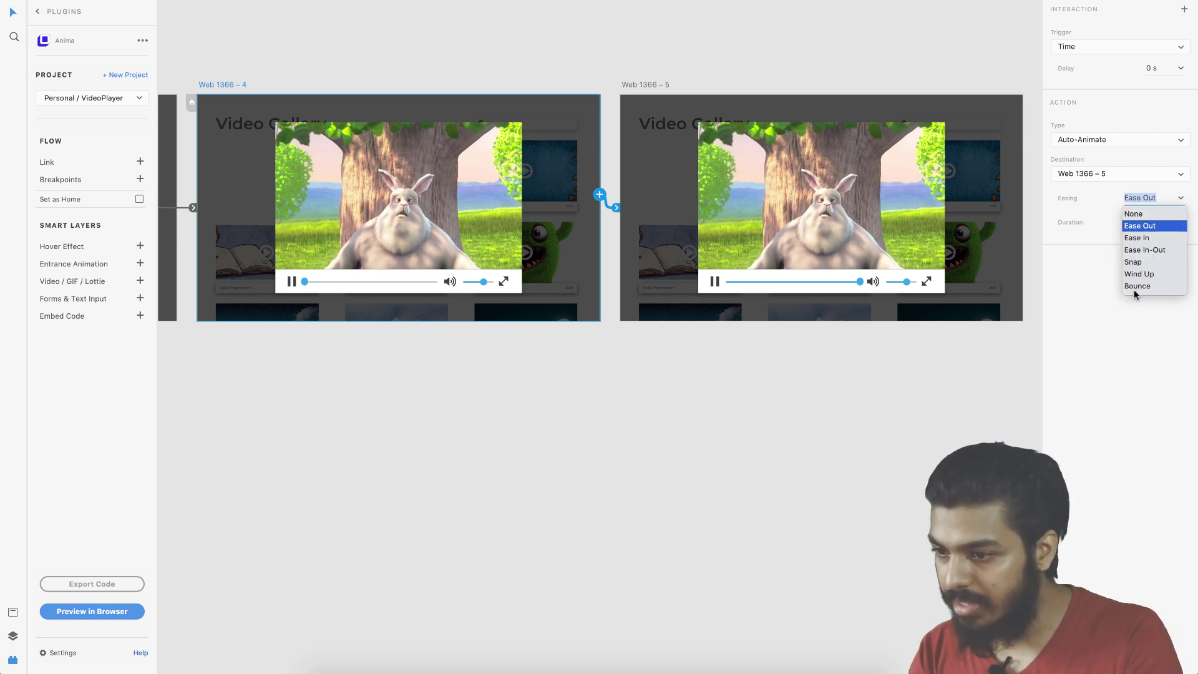
click(1132, 214)
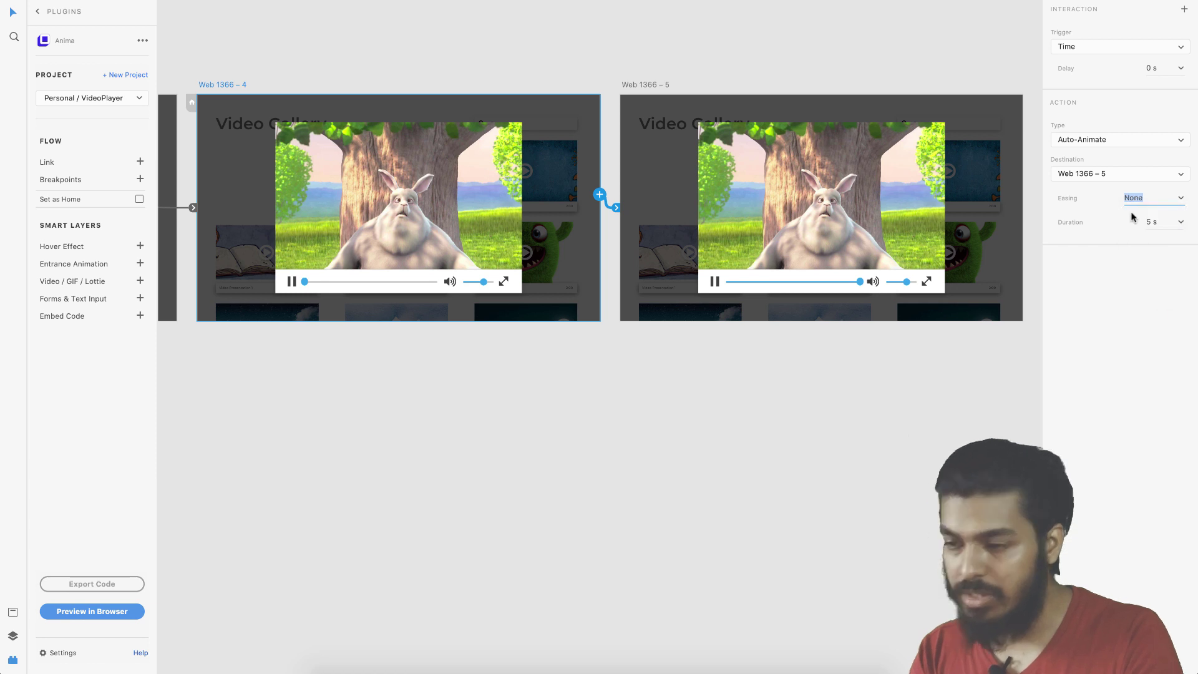
Link the whole Web 1366 – 5 artboard to Web 1366 – 6 and set the transition's duration to 0.2 s.
scroll(928, 261, right, 2)
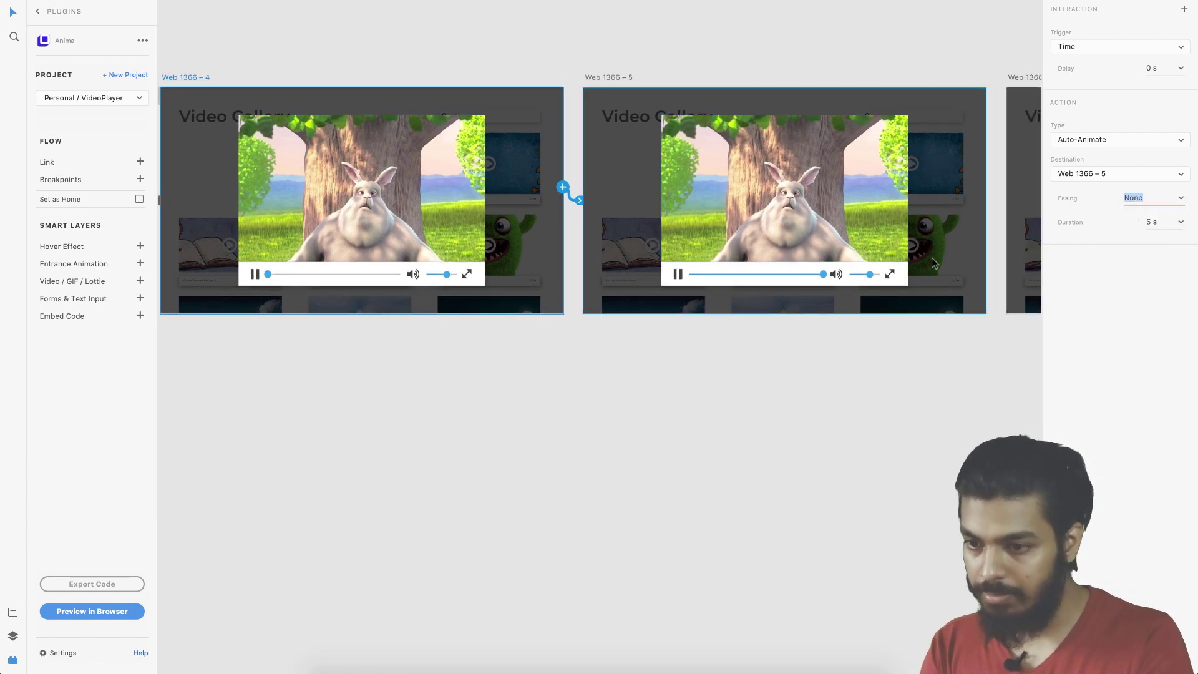
scroll(847, 276, right, 4)
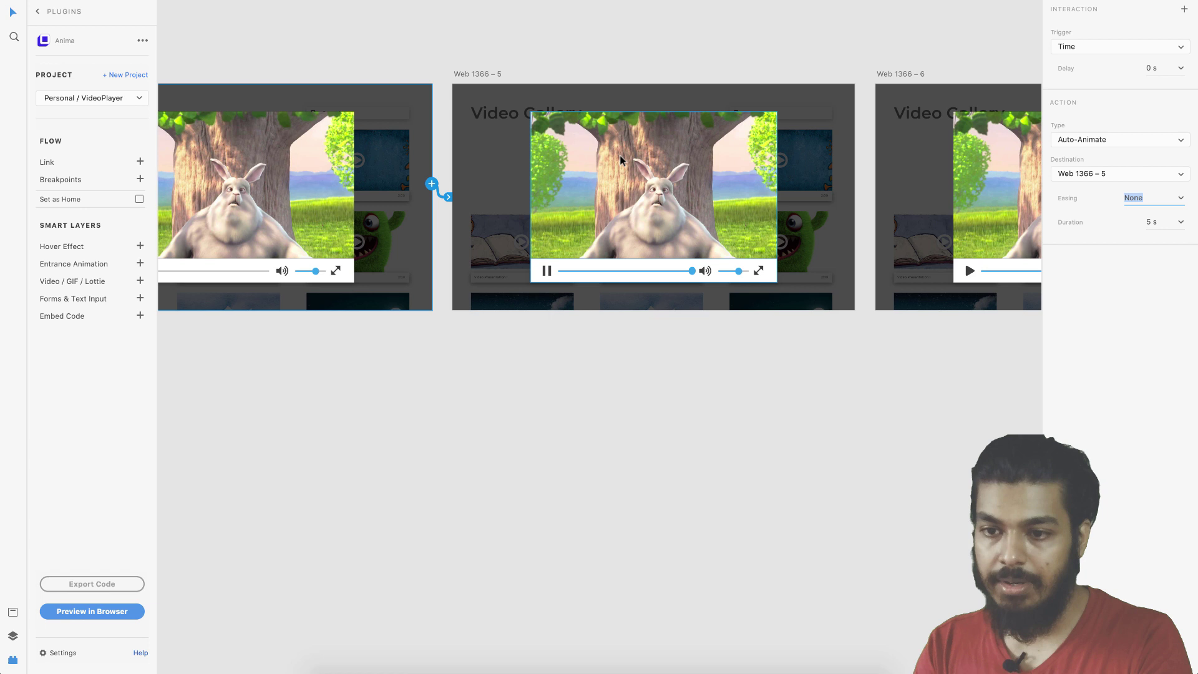
click(475, 75)
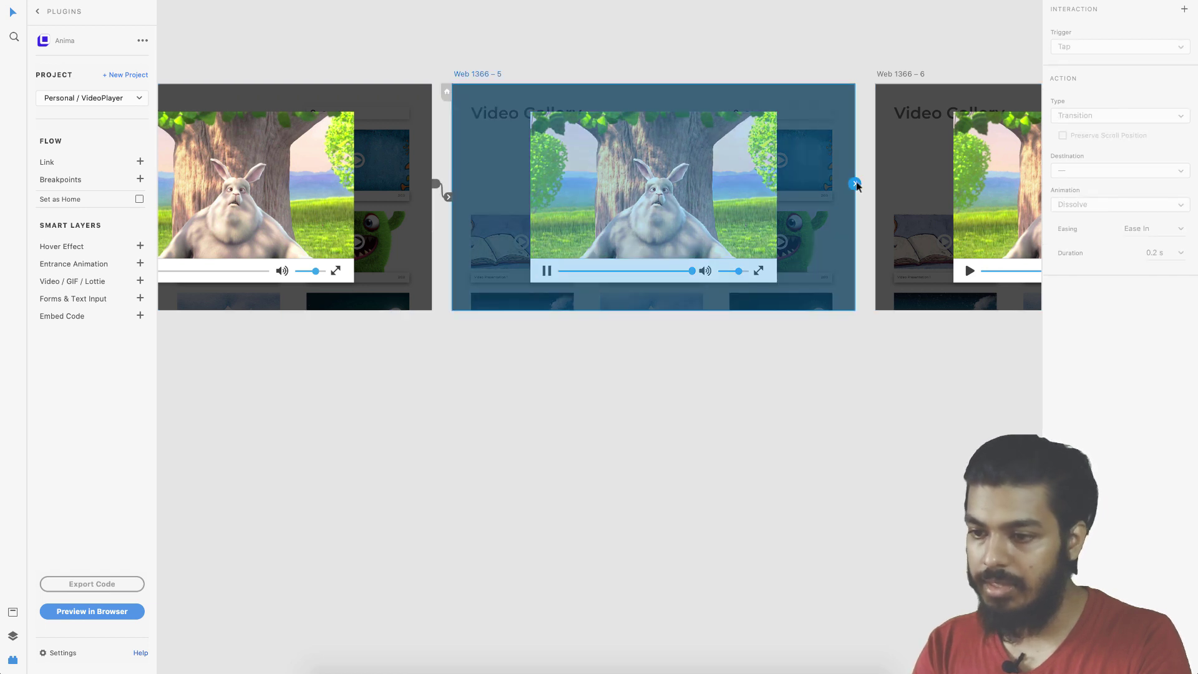
drag(855, 184, 956, 196)
scroll(955, 196, right, 2)
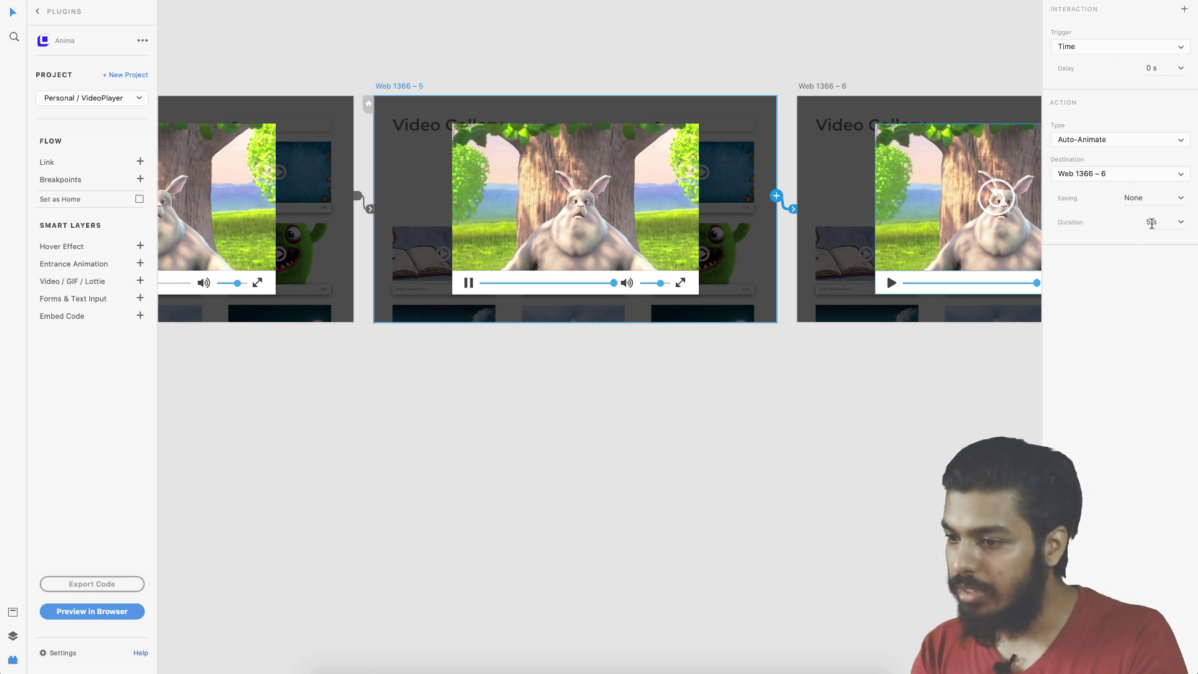
click(1181, 223)
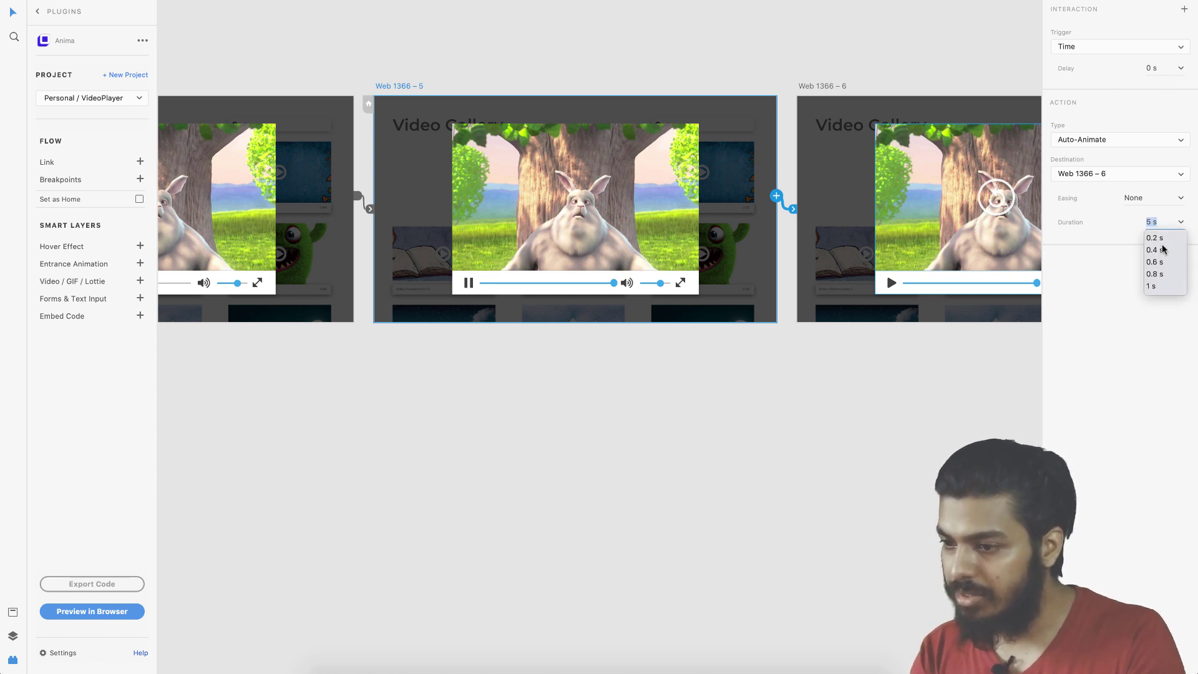
click(1159, 238)
scroll(891, 325, right, 2)
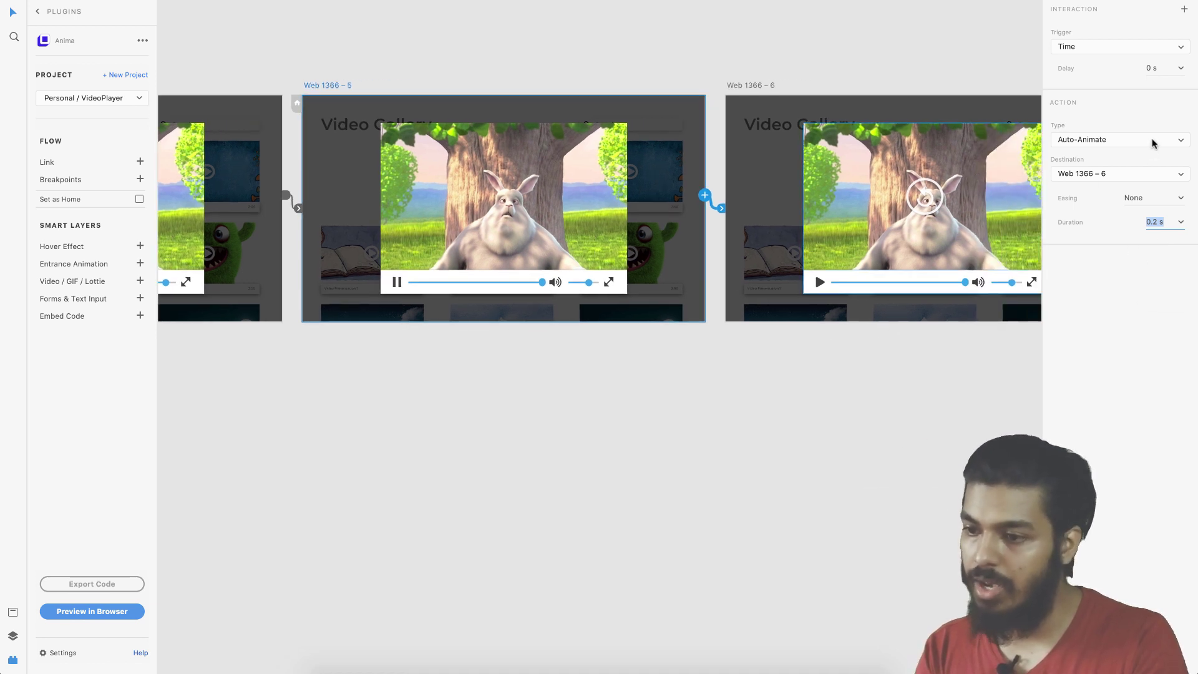
Preview the prototype from Web 1366 – 2, open the first thumbnail's video, play it through to the replay state and close the preview.
scroll(806, 249, down, 3)
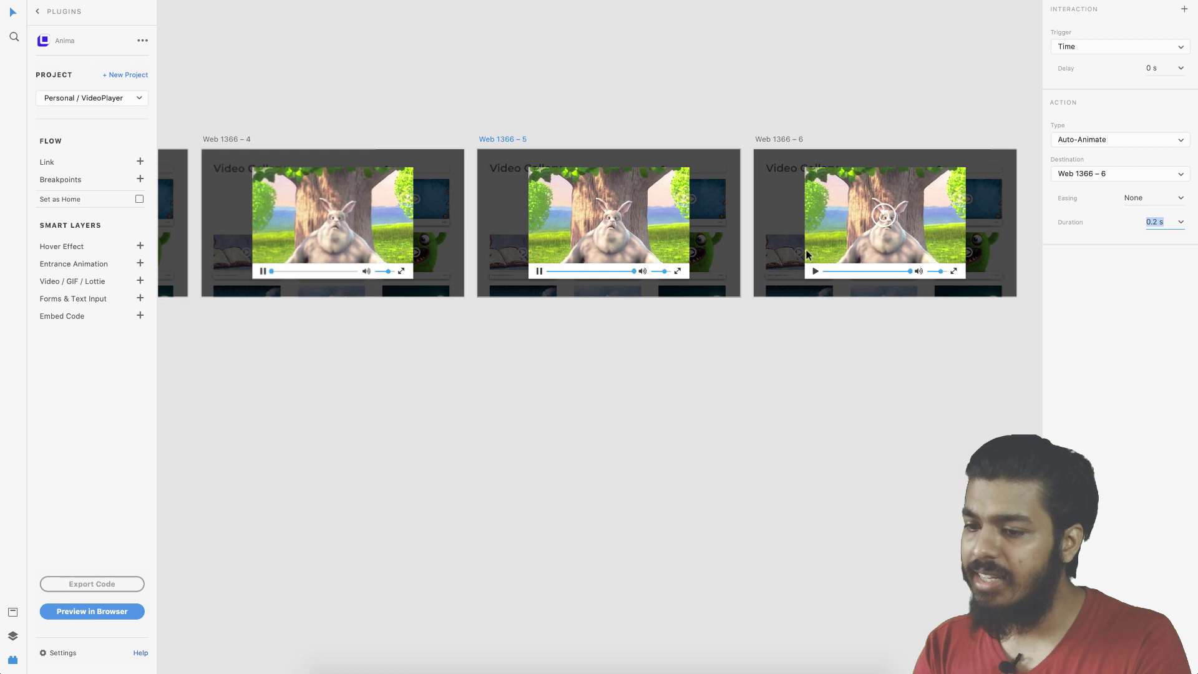
scroll(805, 249, left, 4)
scroll(806, 250, left, 4)
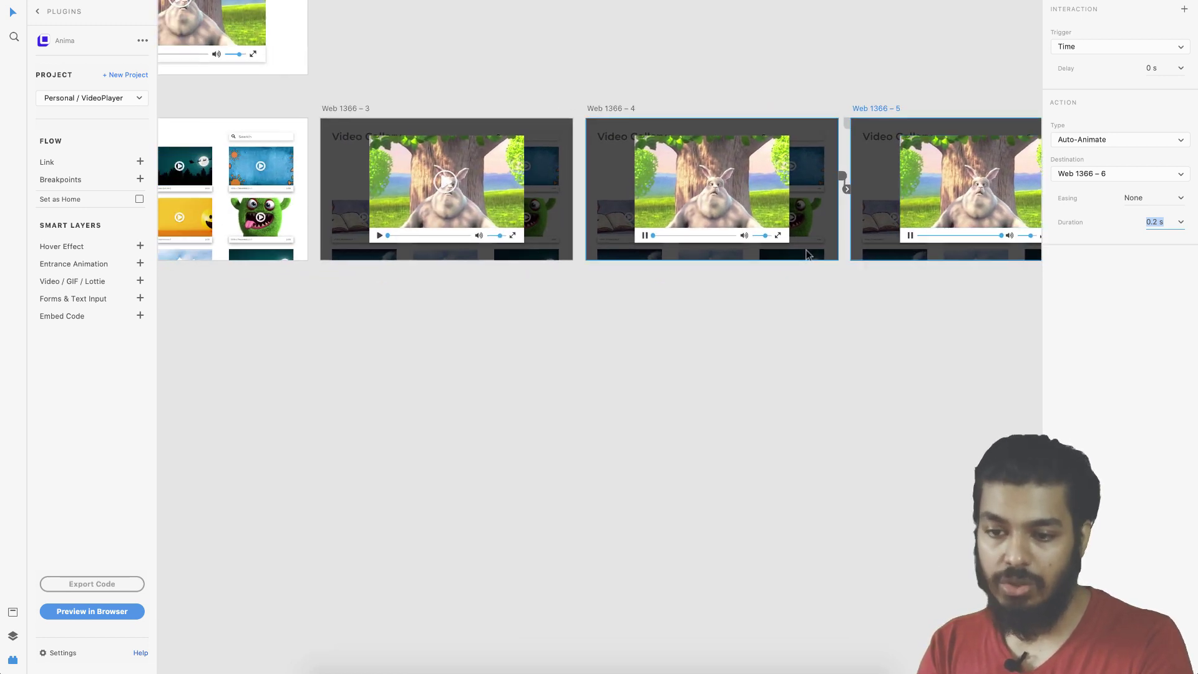
scroll(806, 250, left, 4)
scroll(806, 250, left, 3)
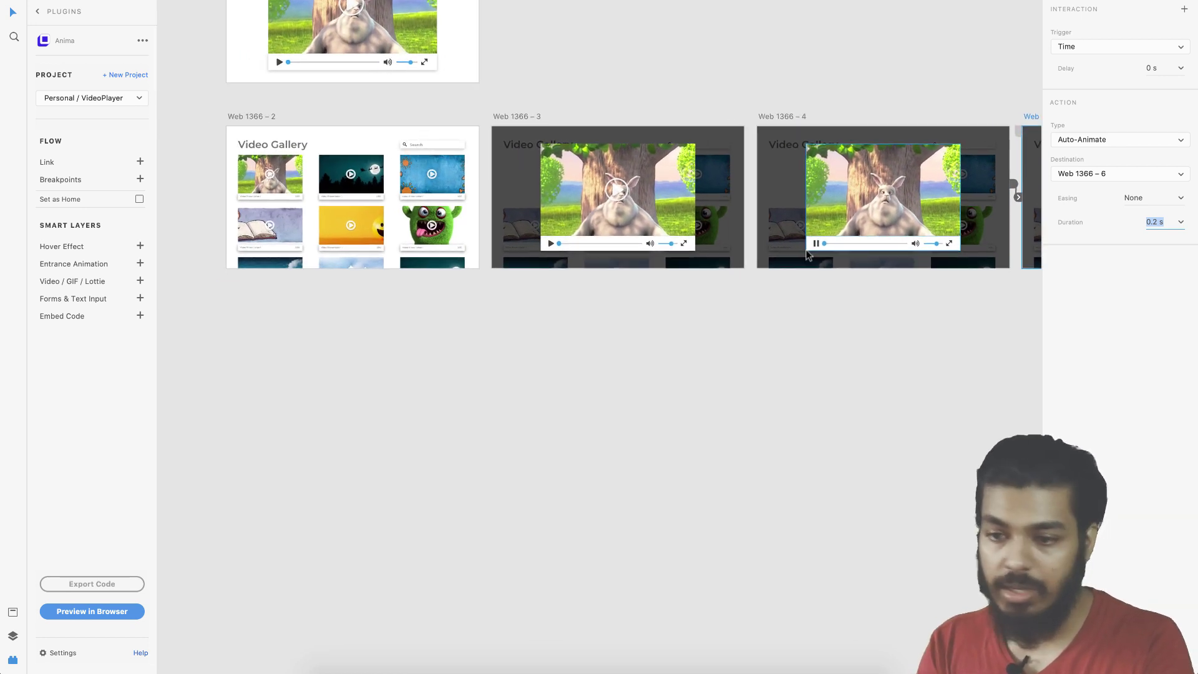
click(252, 116)
scroll(251, 113, down, 3)
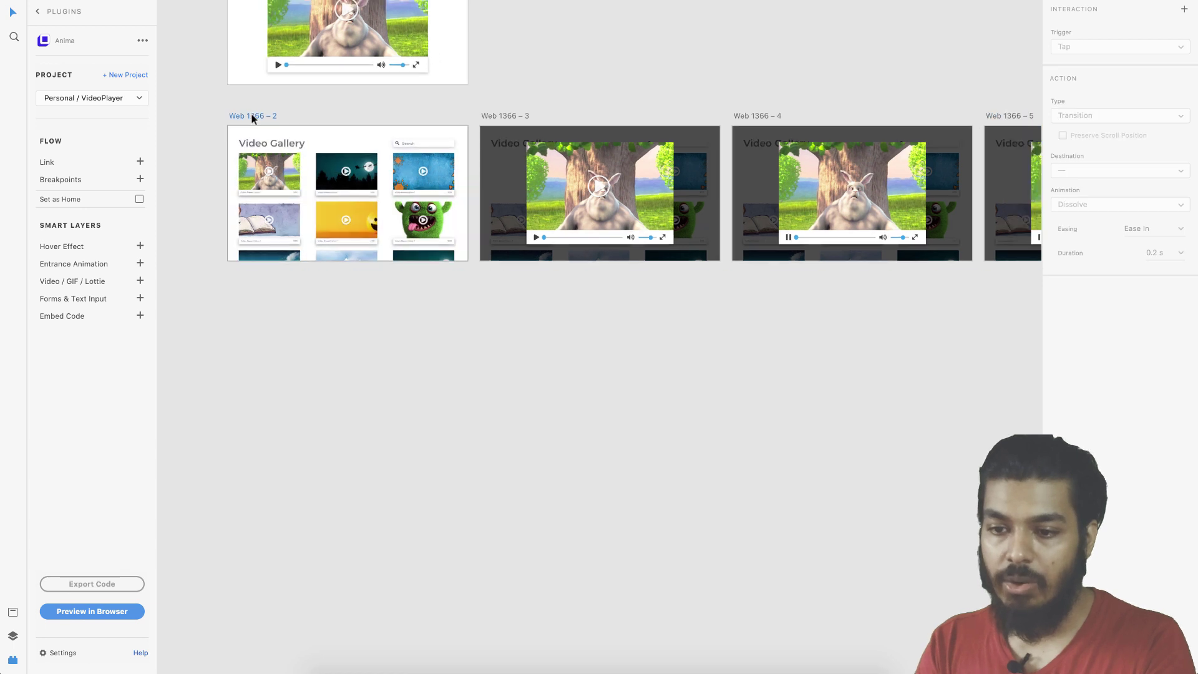
scroll(251, 117, right, 2)
scroll(252, 117, left, 2)
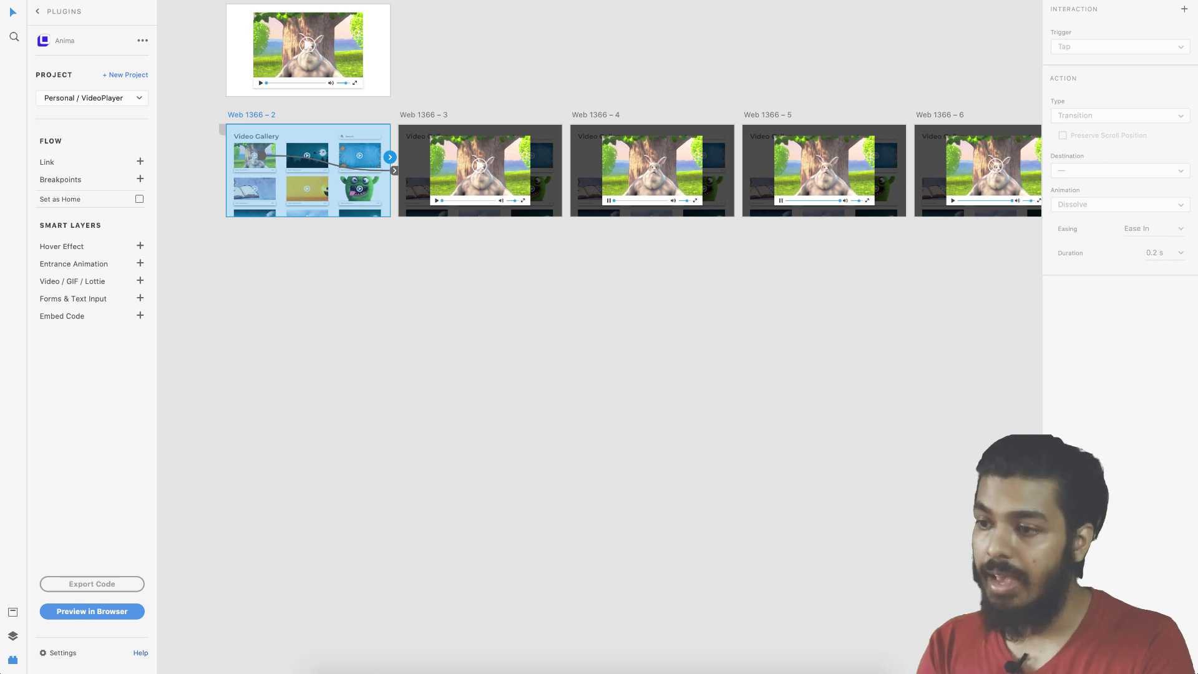
key(super+Return)
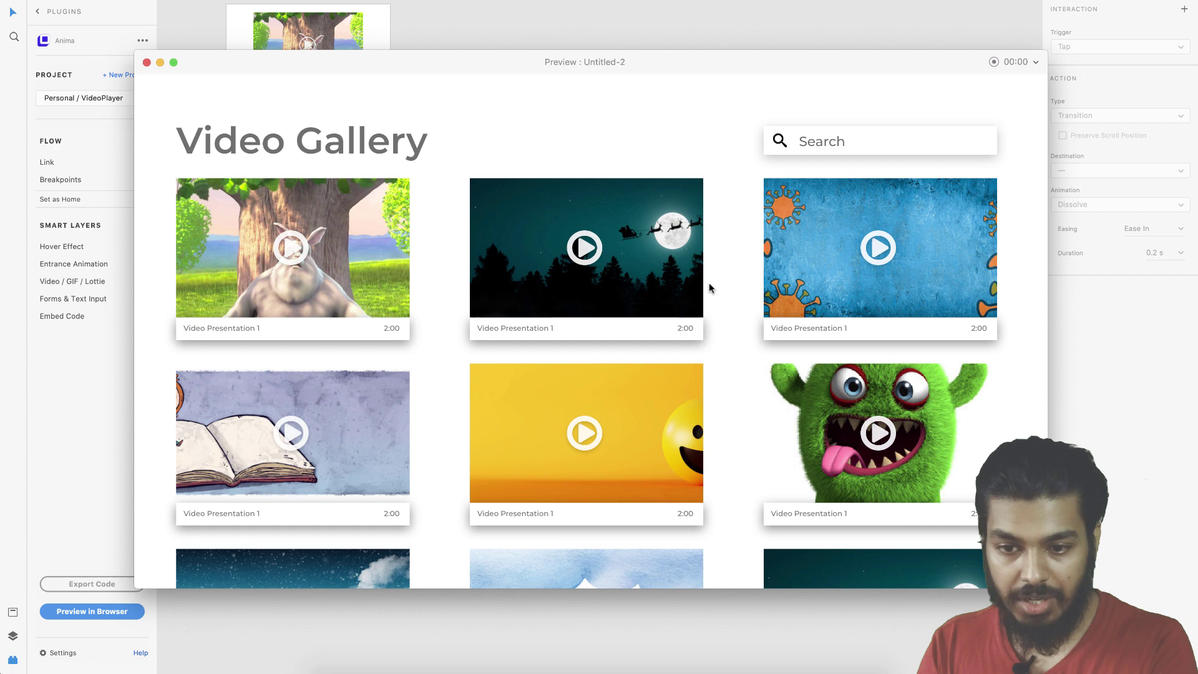
click(298, 251)
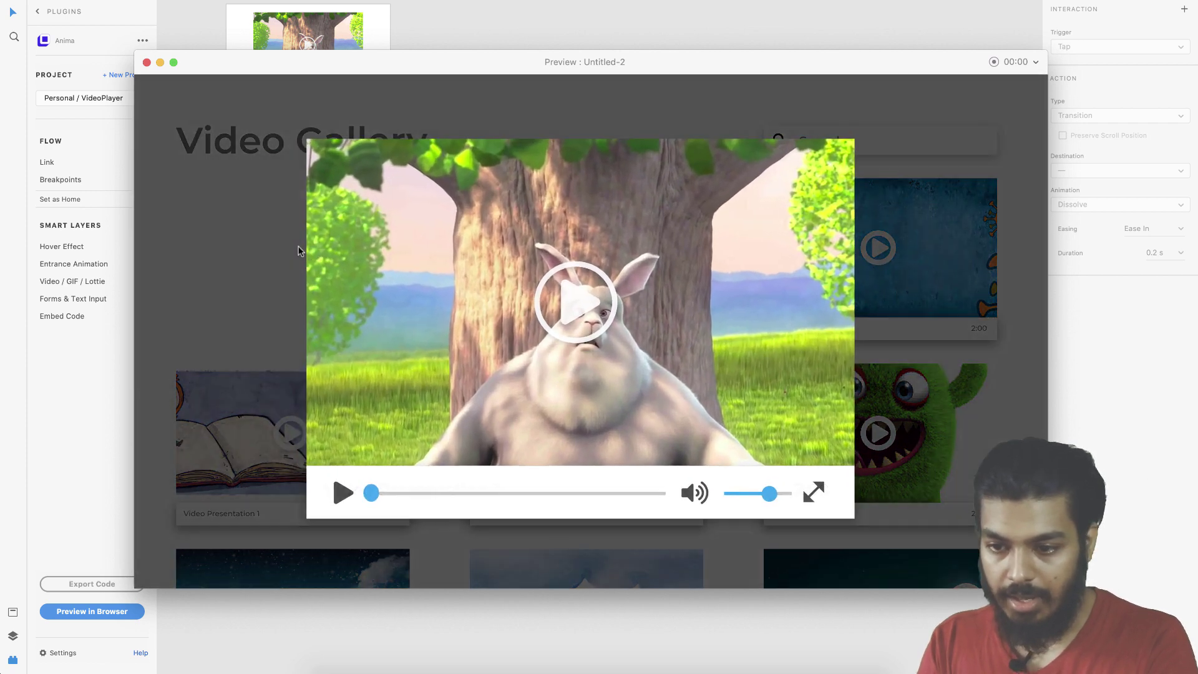
click(587, 307)
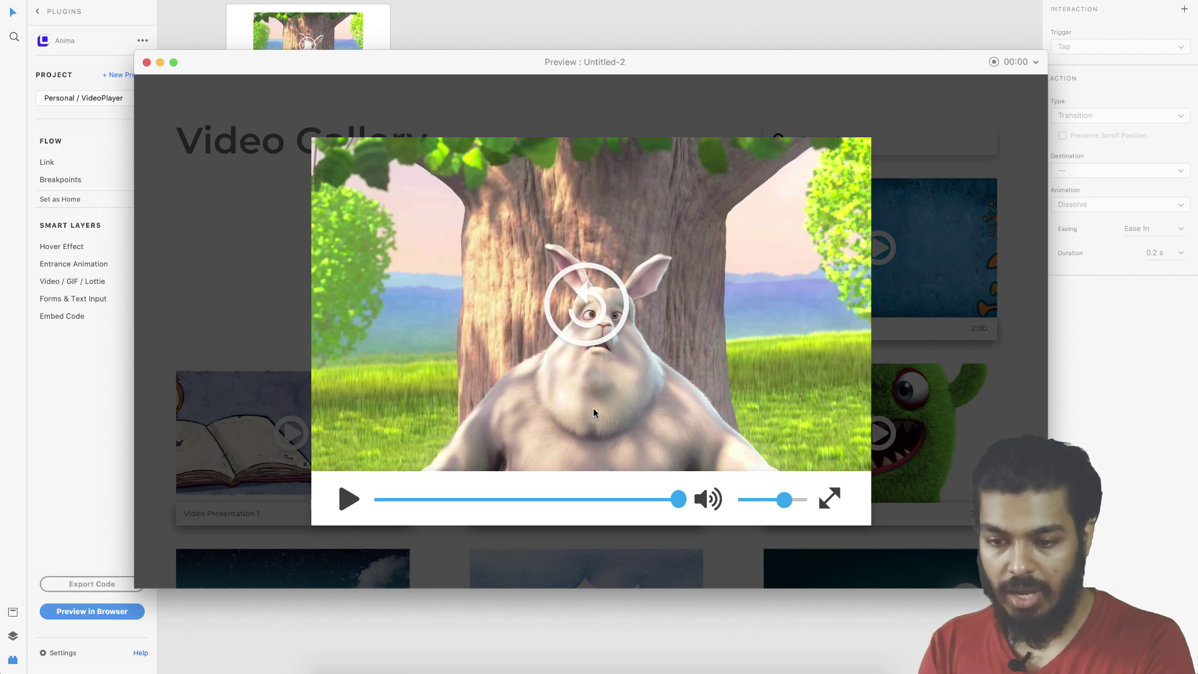
click(146, 62)
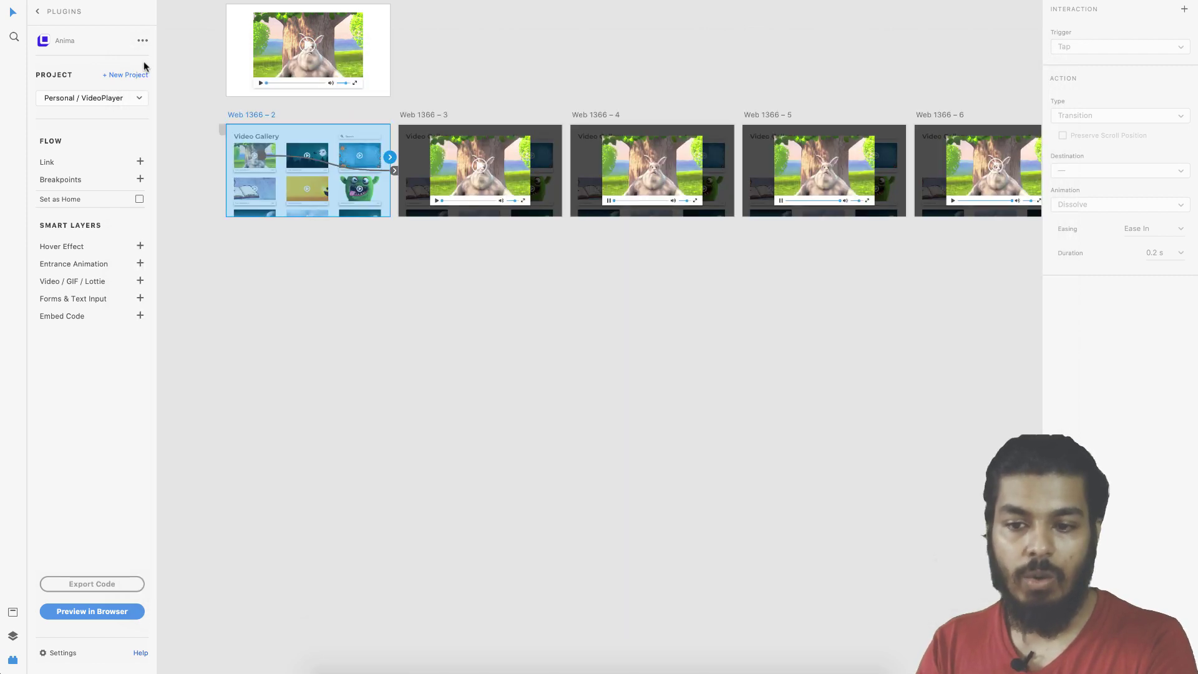
Set the Web 1366 – 2 artboard as Home for the Anima prototype.
scroll(365, 273, down, 3)
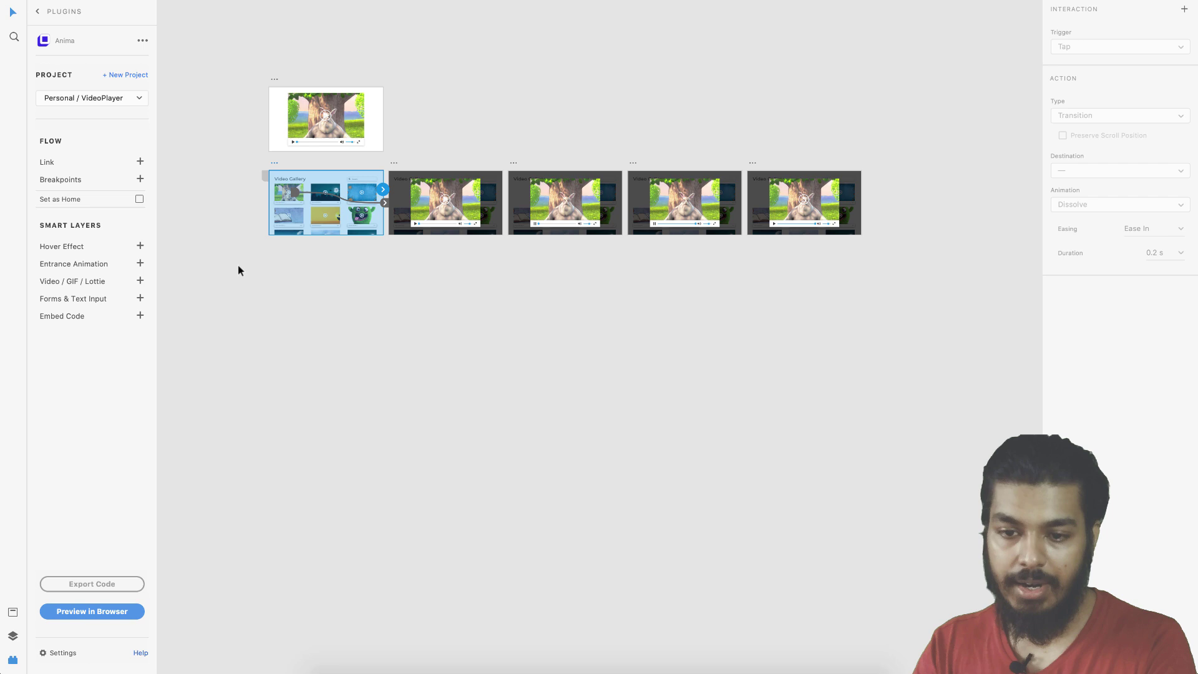
drag(238, 267, 889, 161)
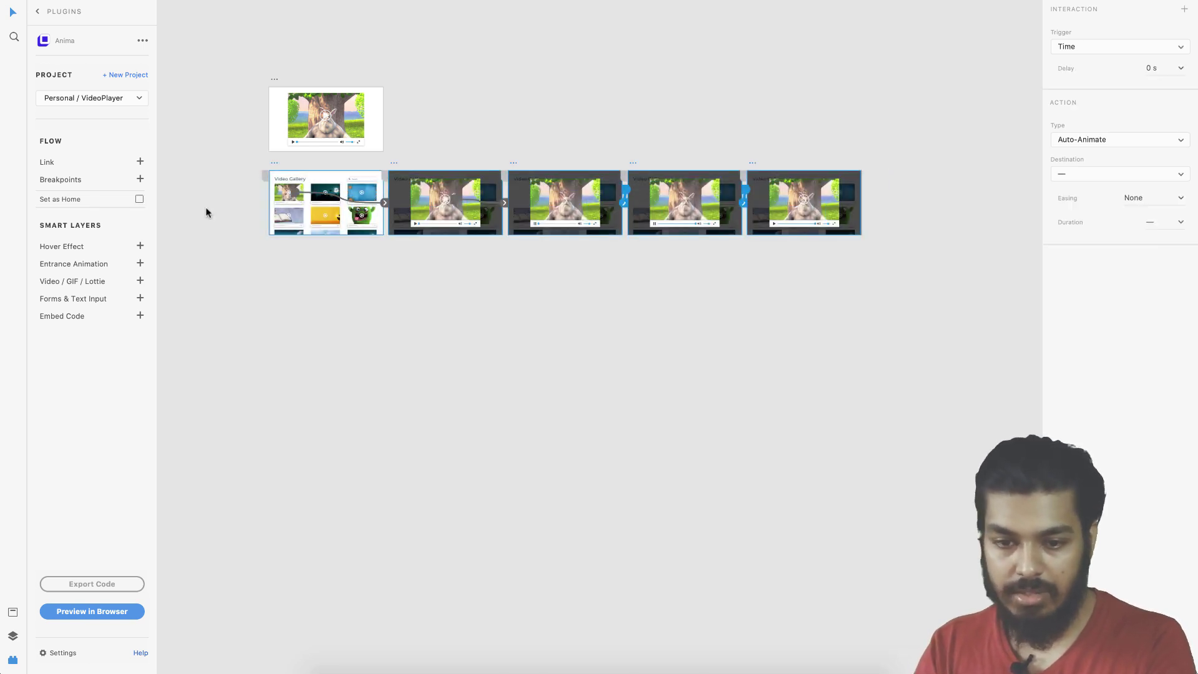
click(265, 242)
click(274, 165)
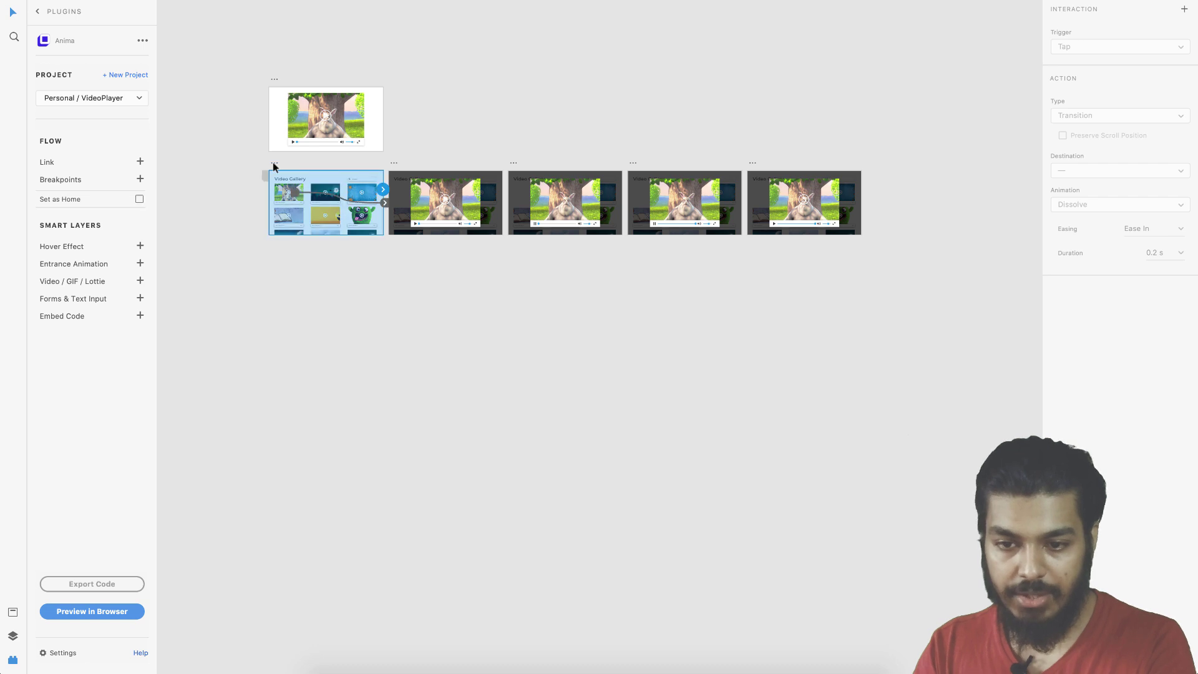
scroll(280, 186, up, 3)
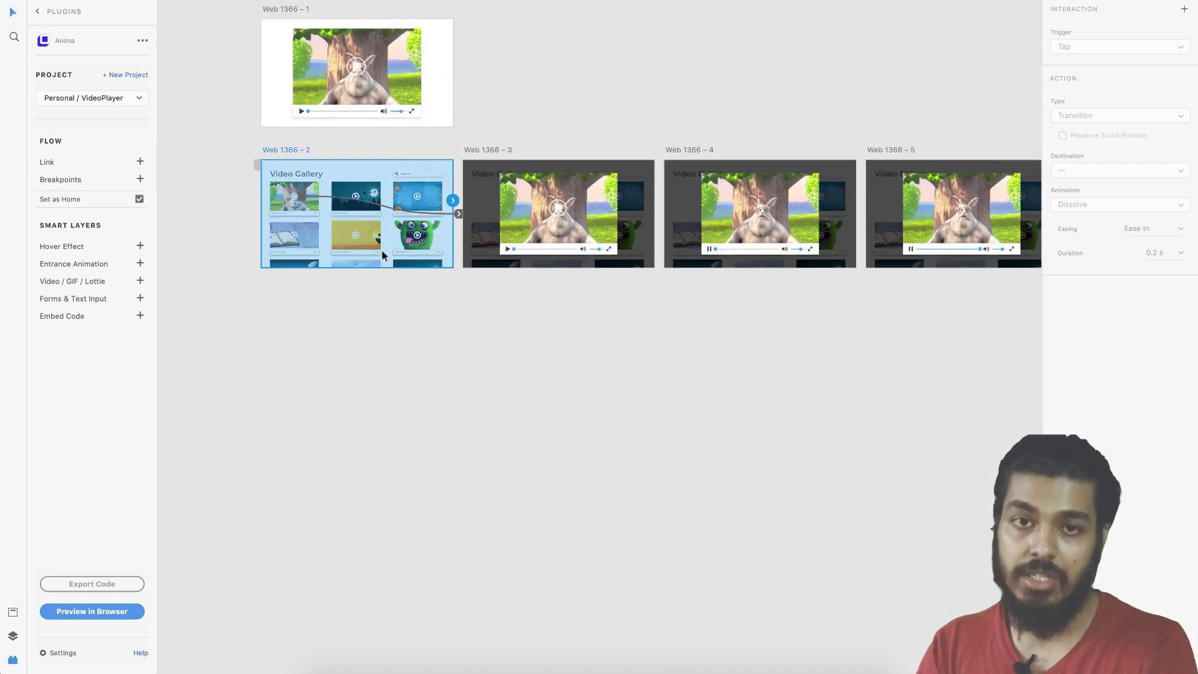
Create a new Anima project named Sample Player in the Personal team.
scroll(382, 249, down, 2)
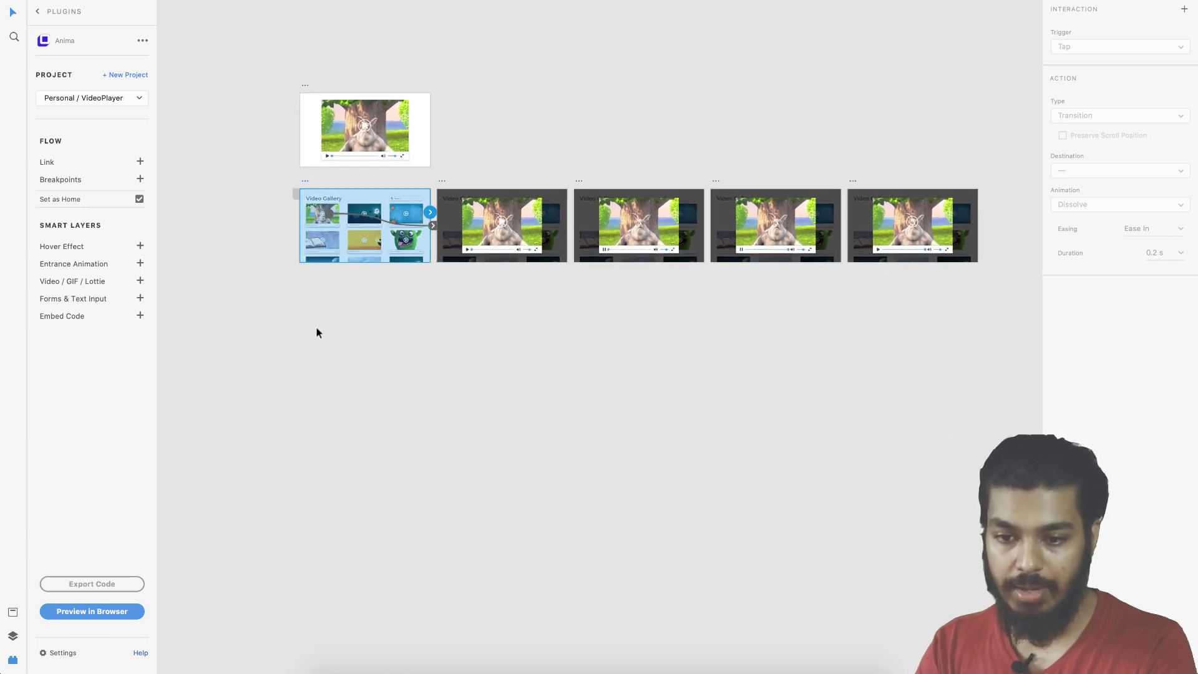
scroll(316, 332, right, 2)
drag(254, 320, 979, 172)
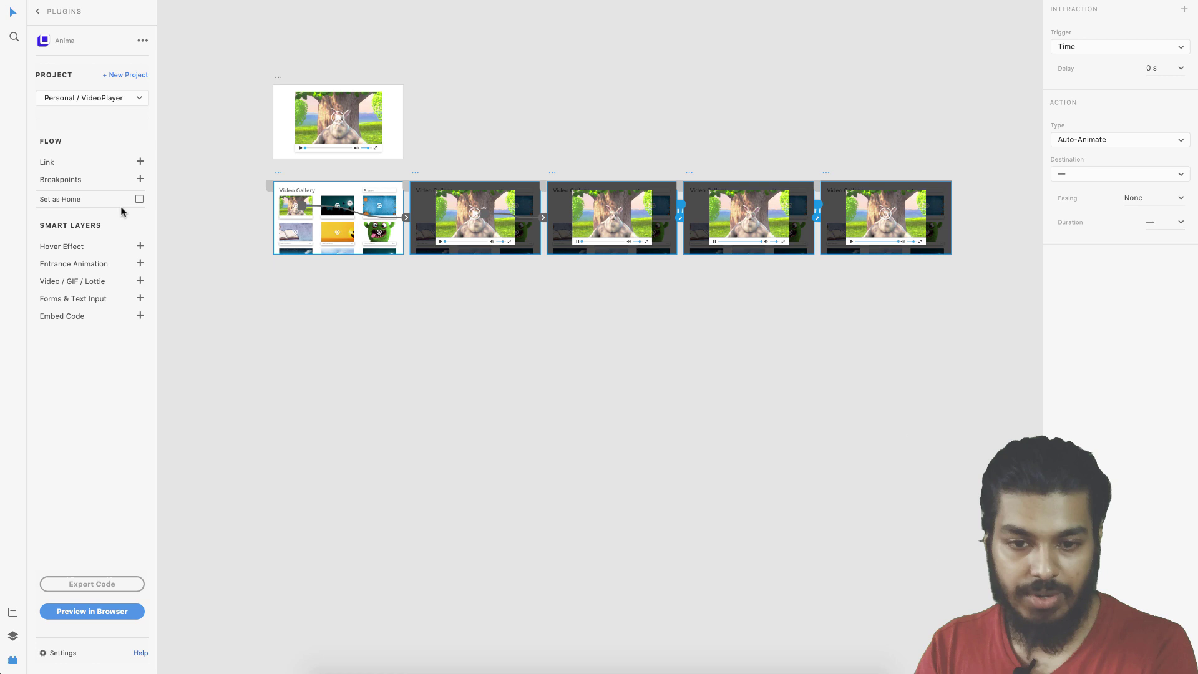
click(125, 75)
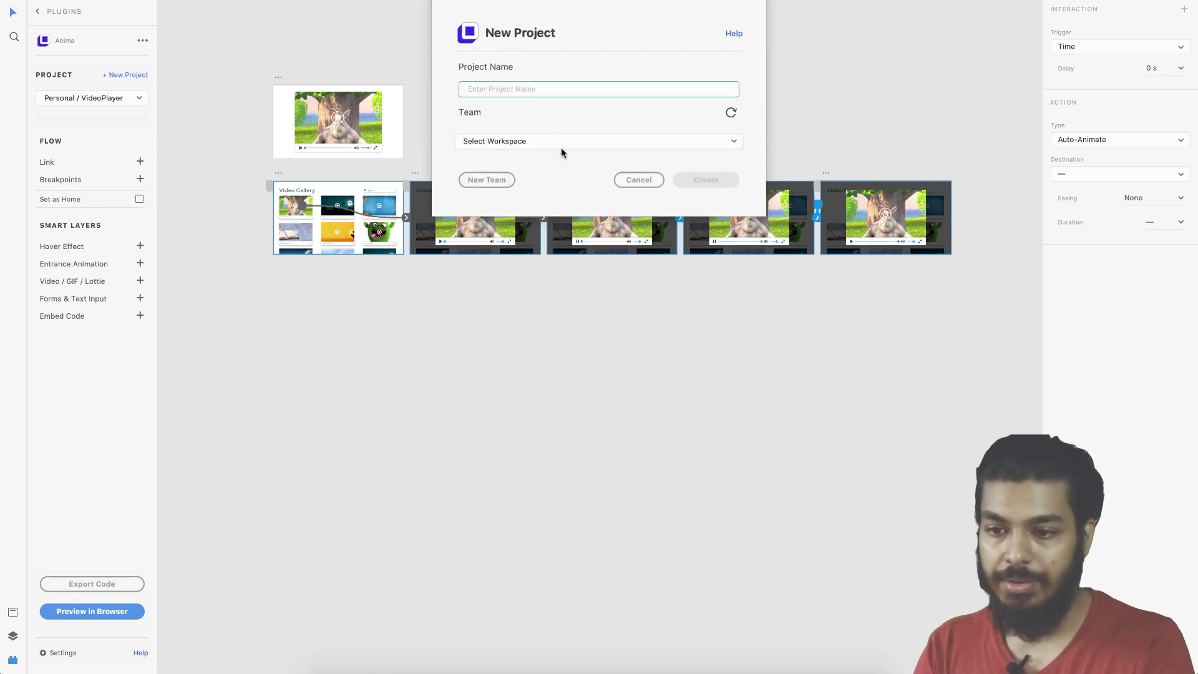
text(Sample Player)
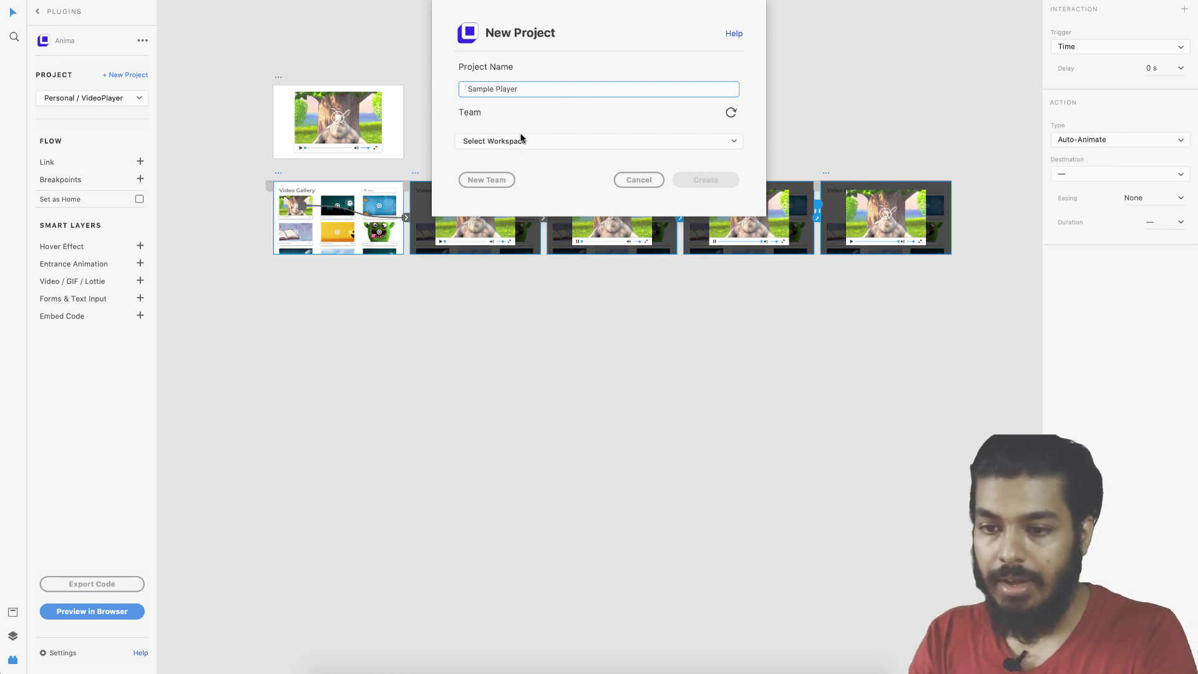
click(521, 139)
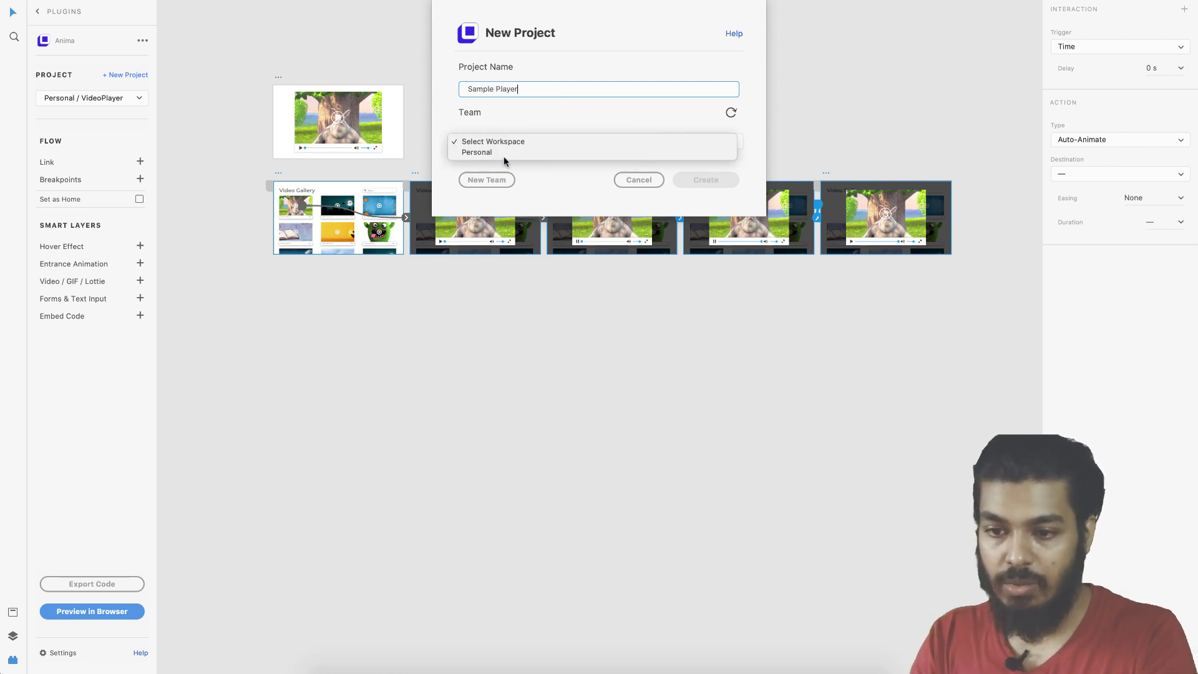
click(504, 153)
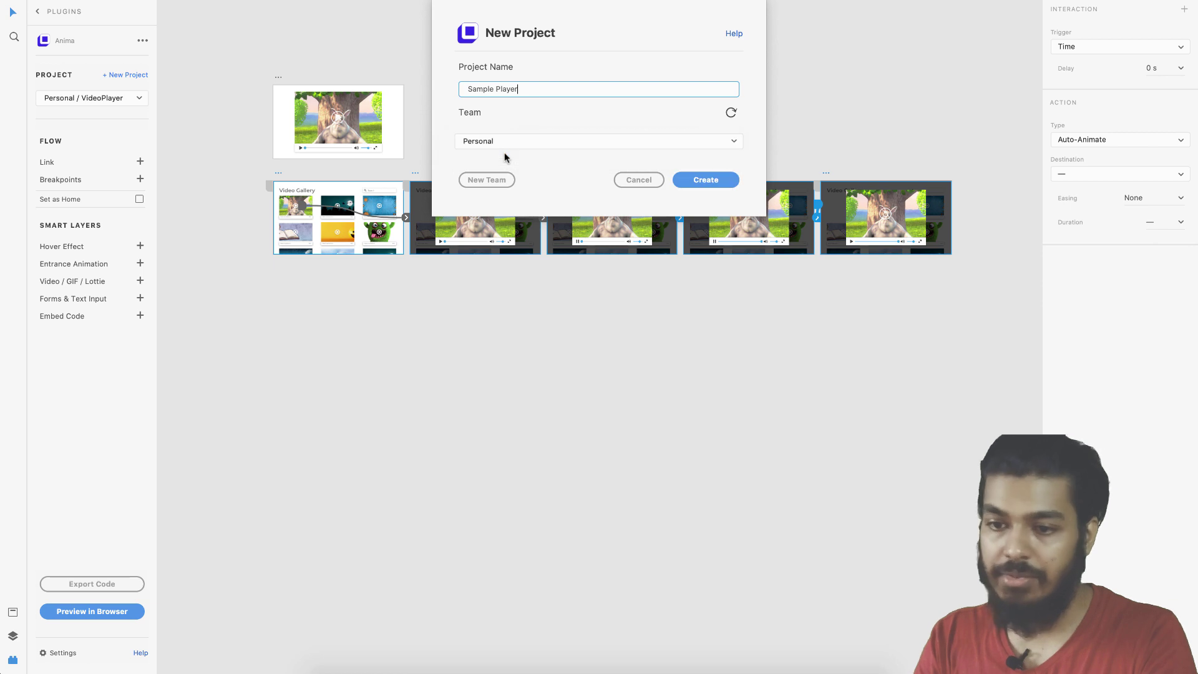
click(717, 181)
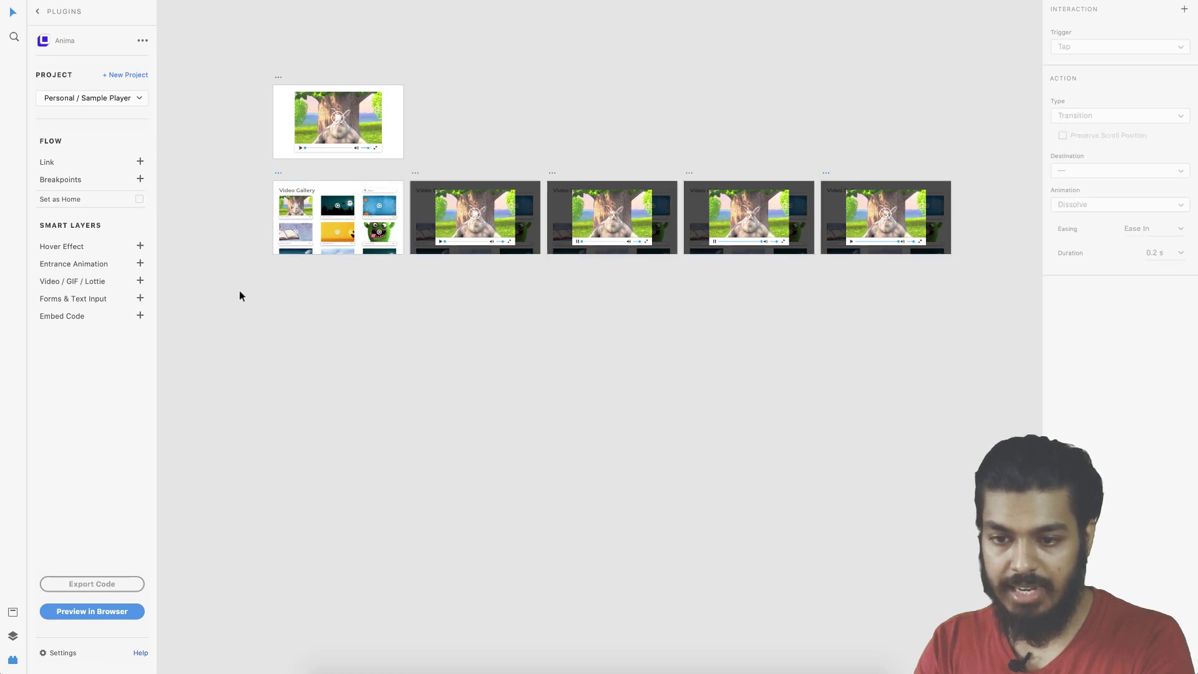
Generate an Anima browser preview of the five artboards Web 1366 – 2 to Web 1366 – 6 and open the prototype draft.
drag(238, 290, 923, 175)
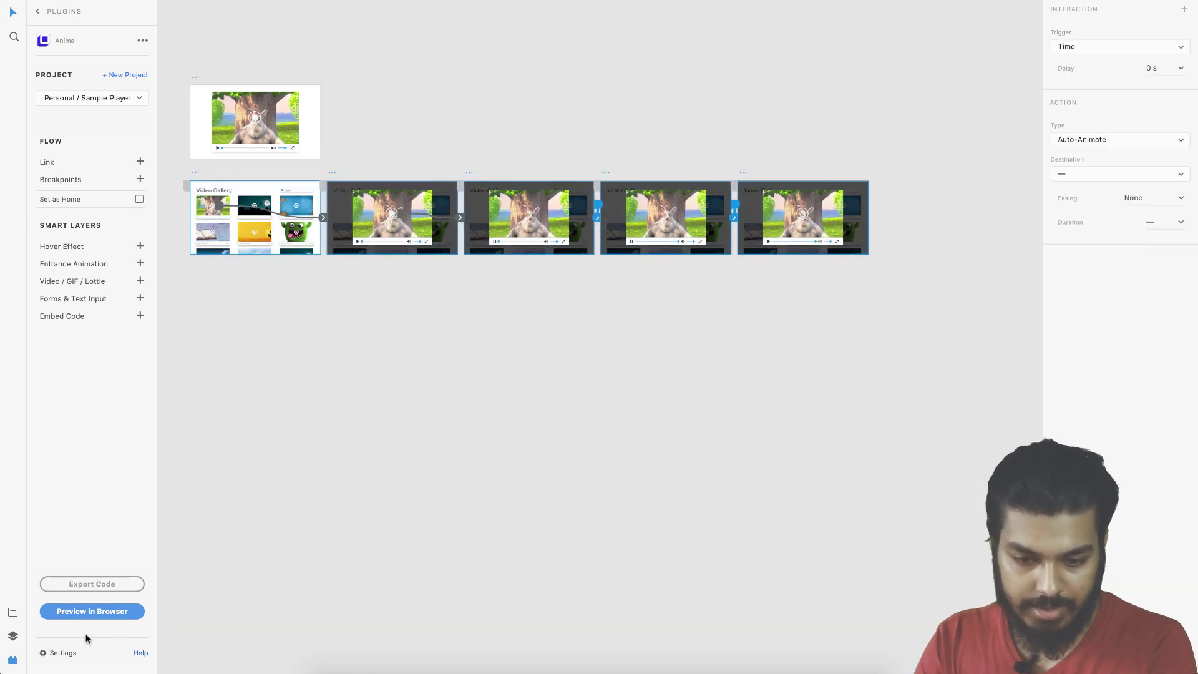
click(88, 611)
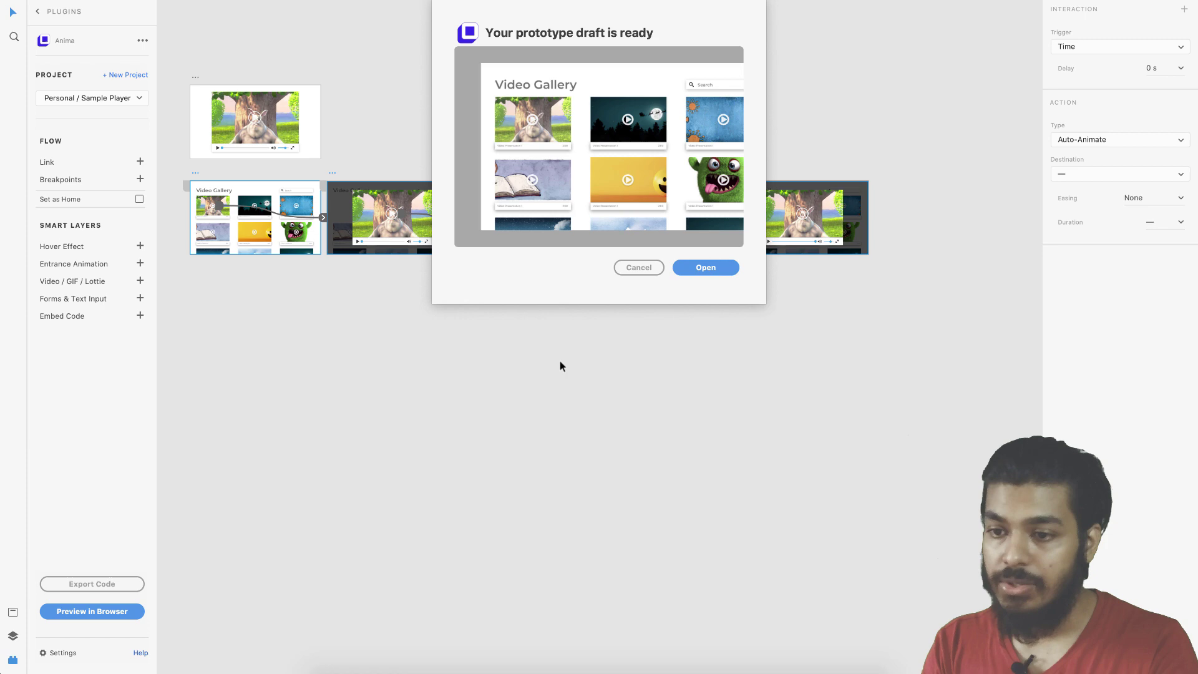
click(712, 268)
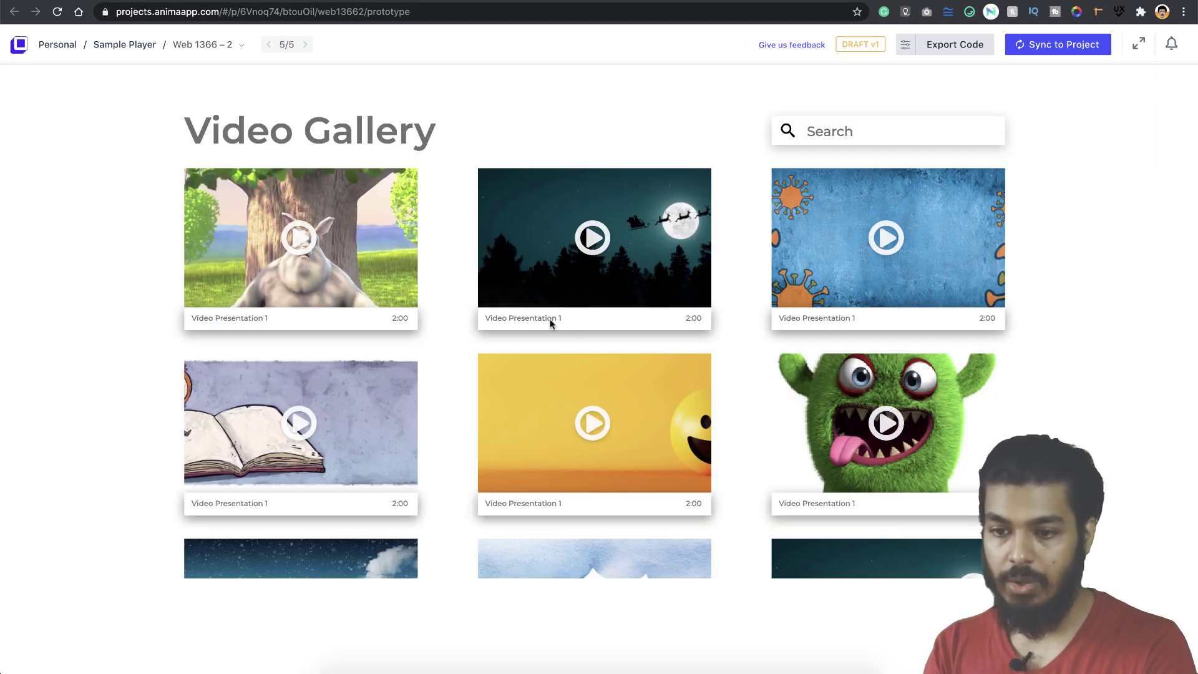
Test the browser prototype by expanding the first gallery thumbnail and starting its video.
click(300, 241)
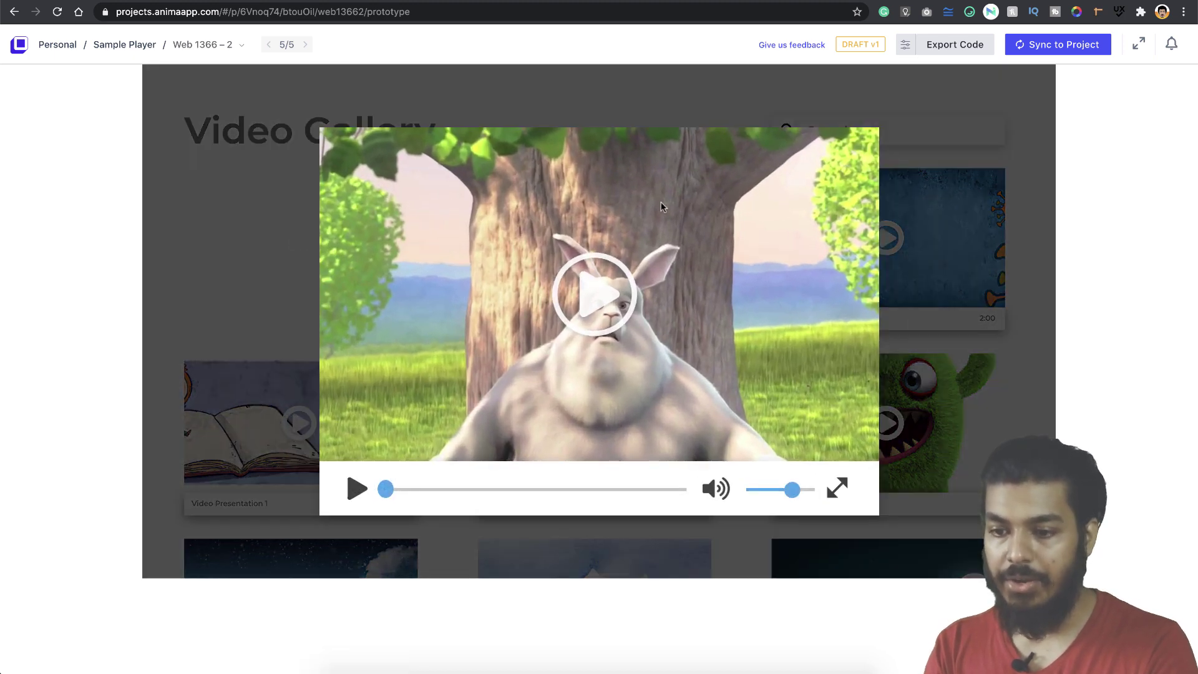
click(598, 301)
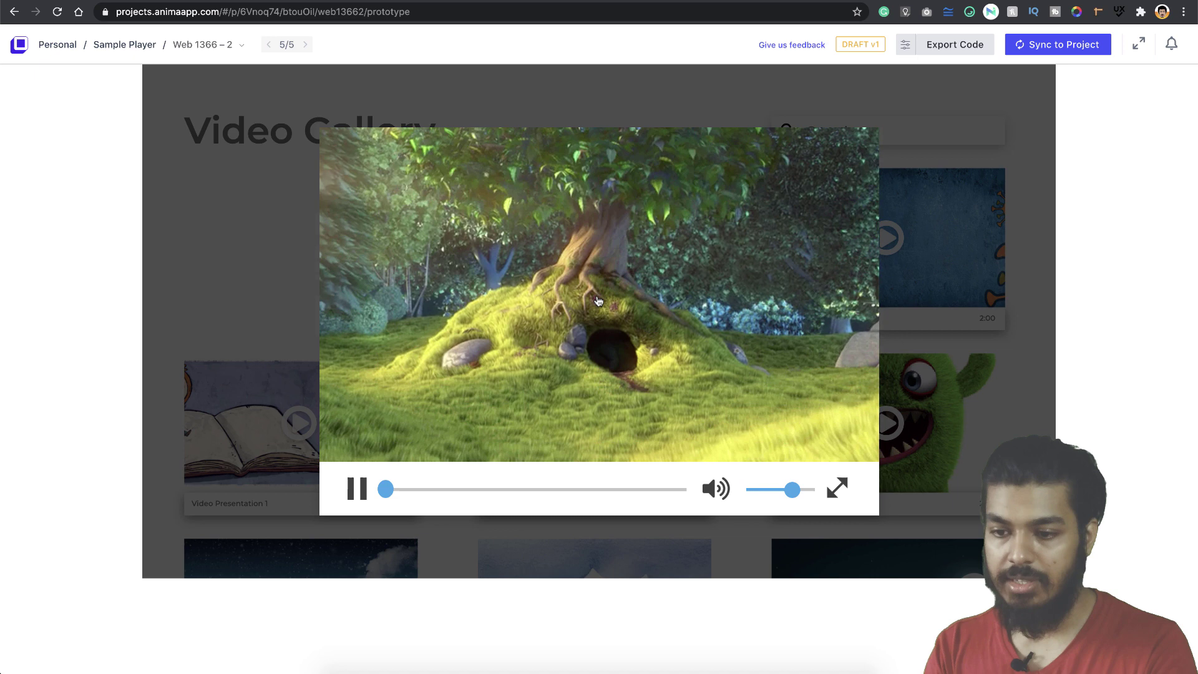